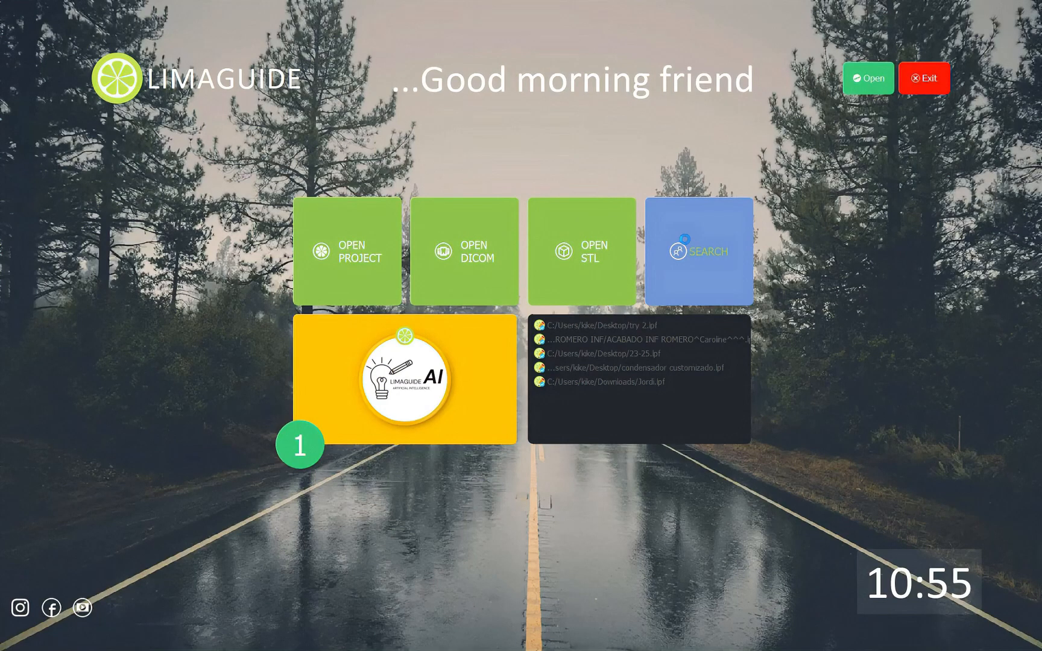
Launch Limaguide's main window from the launcher to reach the patient Search list
click(685, 241)
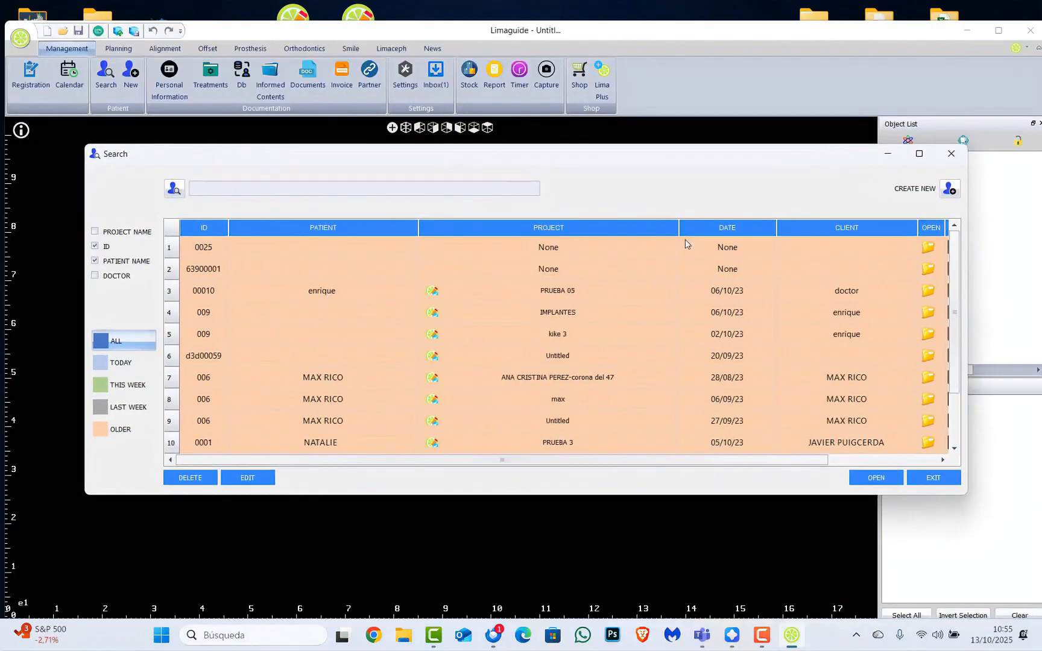
Close the project search, minimise Limaguide and open the desktop's DIENTES folder
click(951, 154)
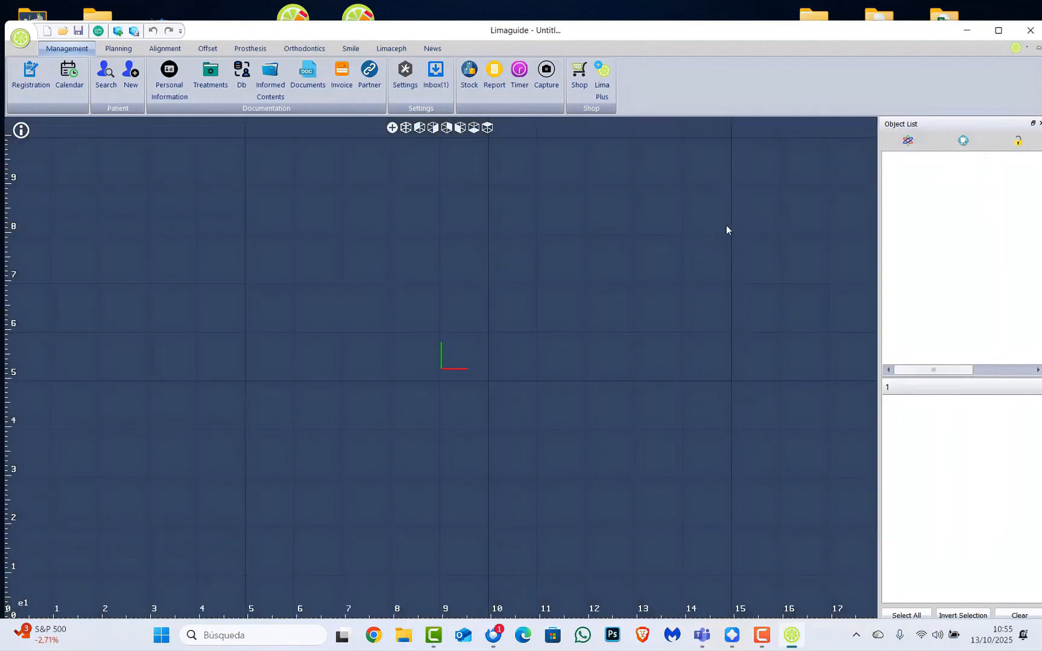
double_click(803, 30)
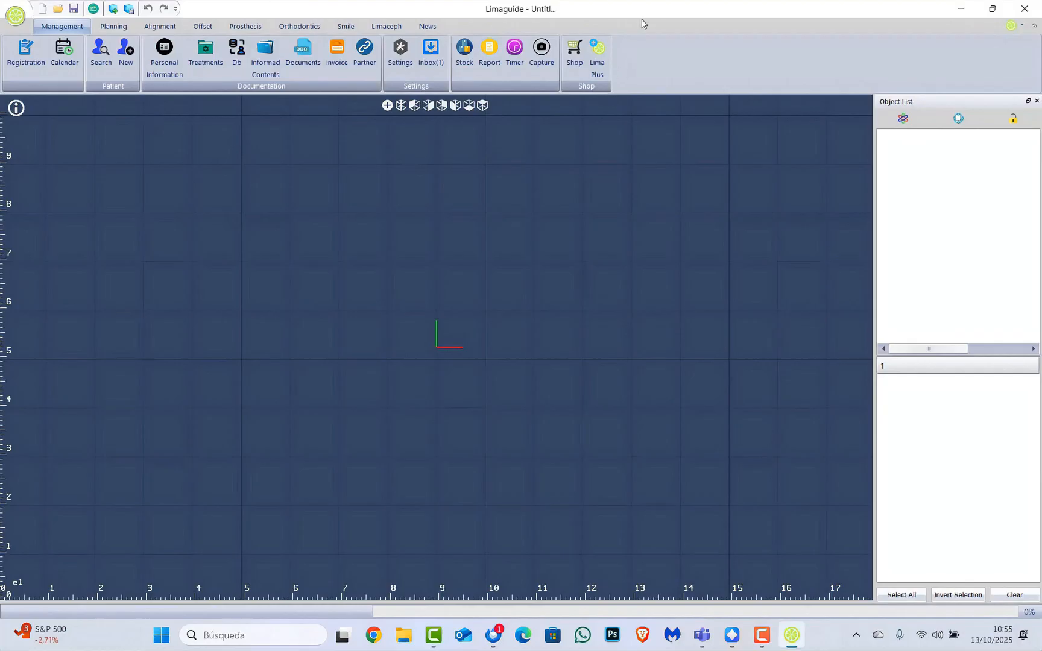
click(963, 9)
double_click(352, 532)
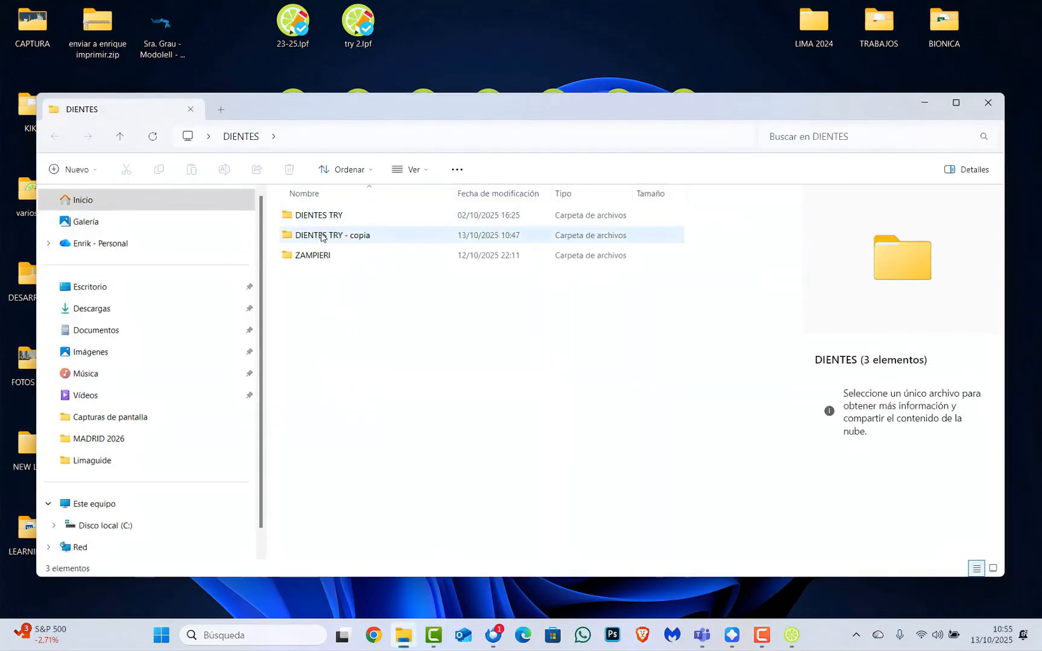
Browse DIENTES TRY - copia, then DIENTES TRY's 28 .stl files, and close Explorer
double_click(322, 237)
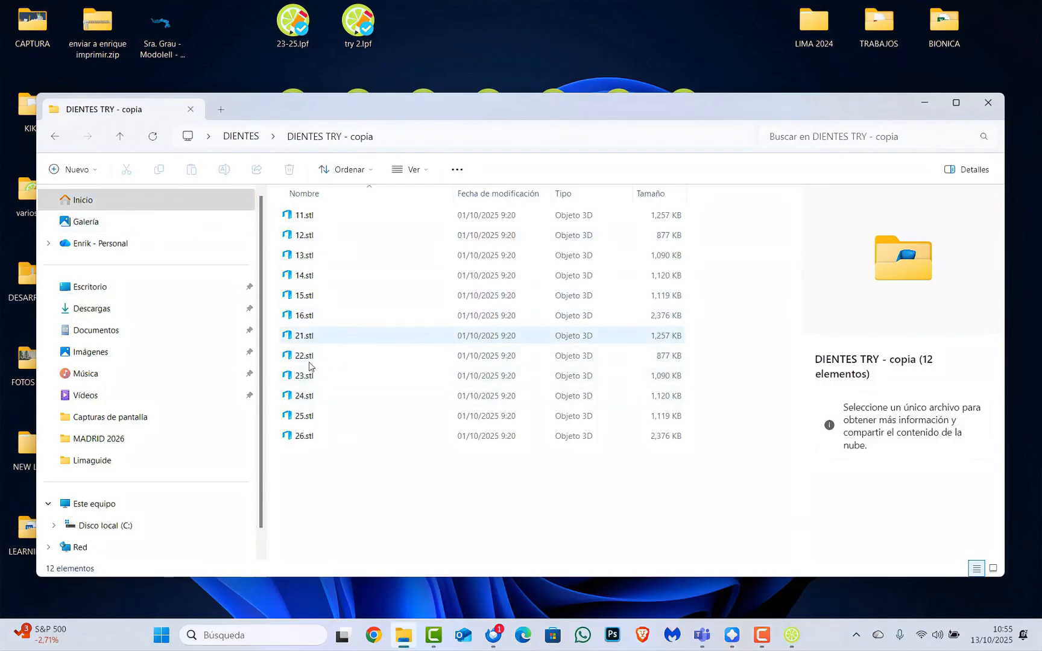
click(124, 140)
click(306, 213)
double_click(306, 213)
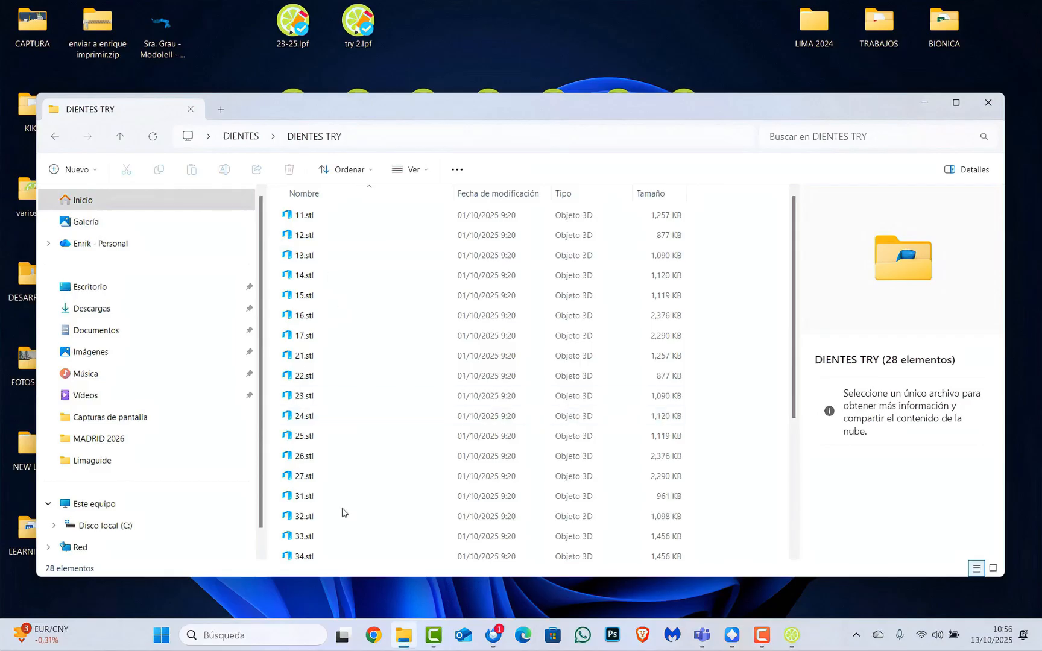
click(986, 104)
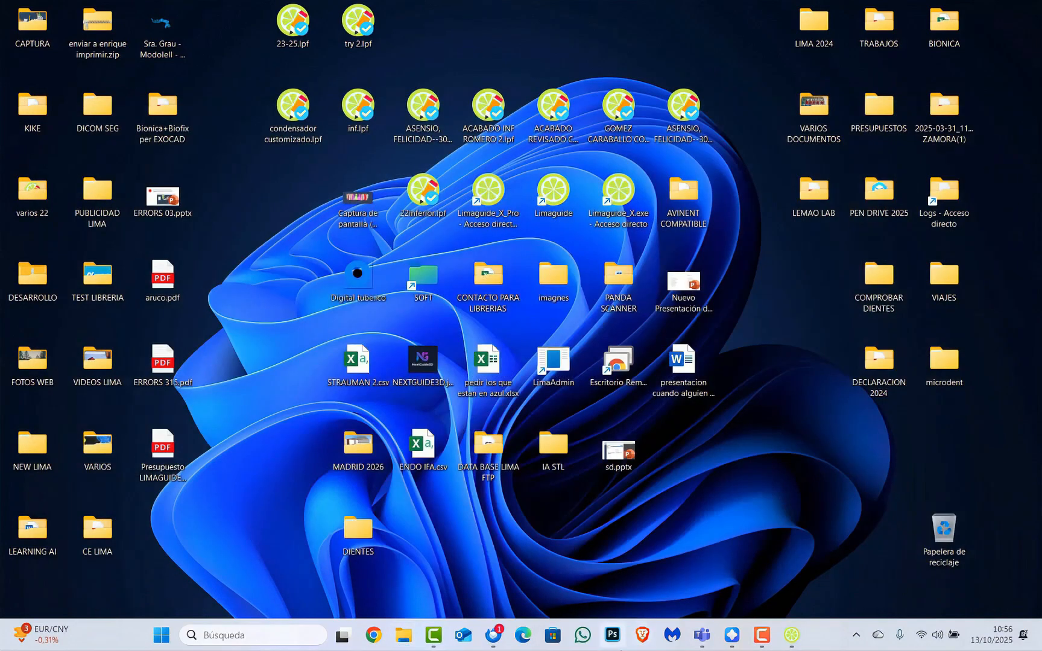
Close Limaguide and relaunch it
click(792, 635)
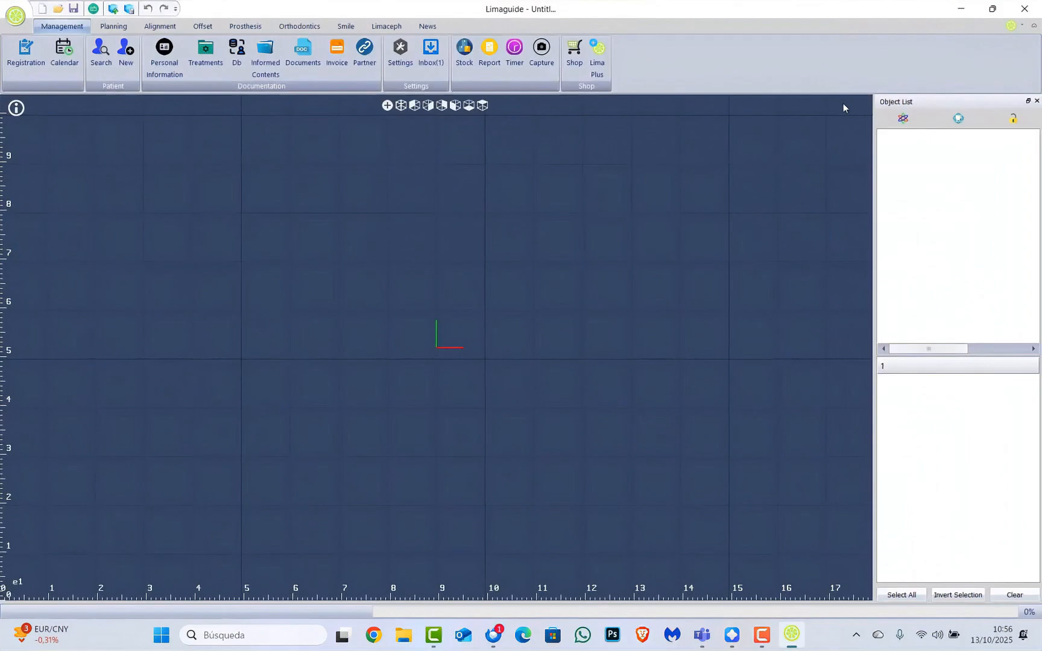
click(1025, 9)
double_click(629, 181)
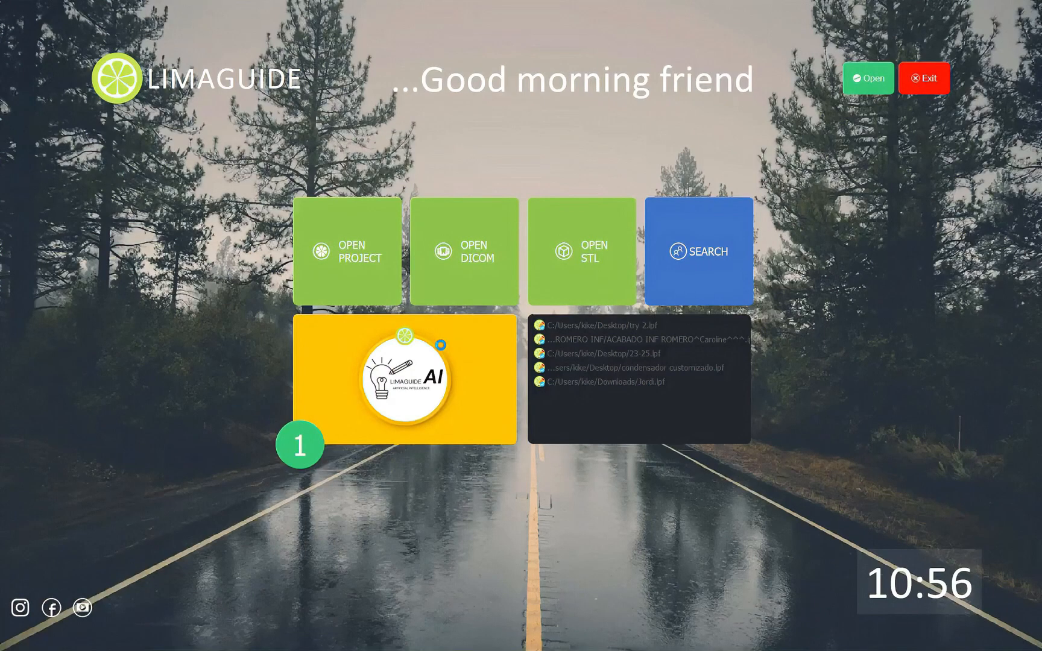
Start a new STL project and load every .stl from Escritorio > DIENTES > DIENTES TRY into STL+
click(587, 246)
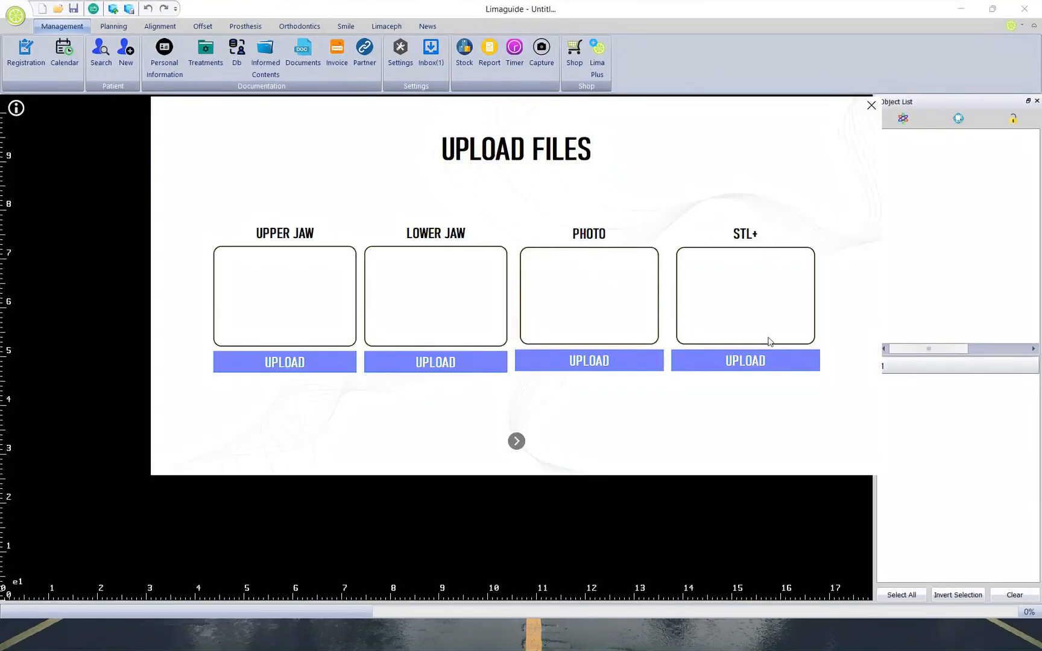
click(772, 360)
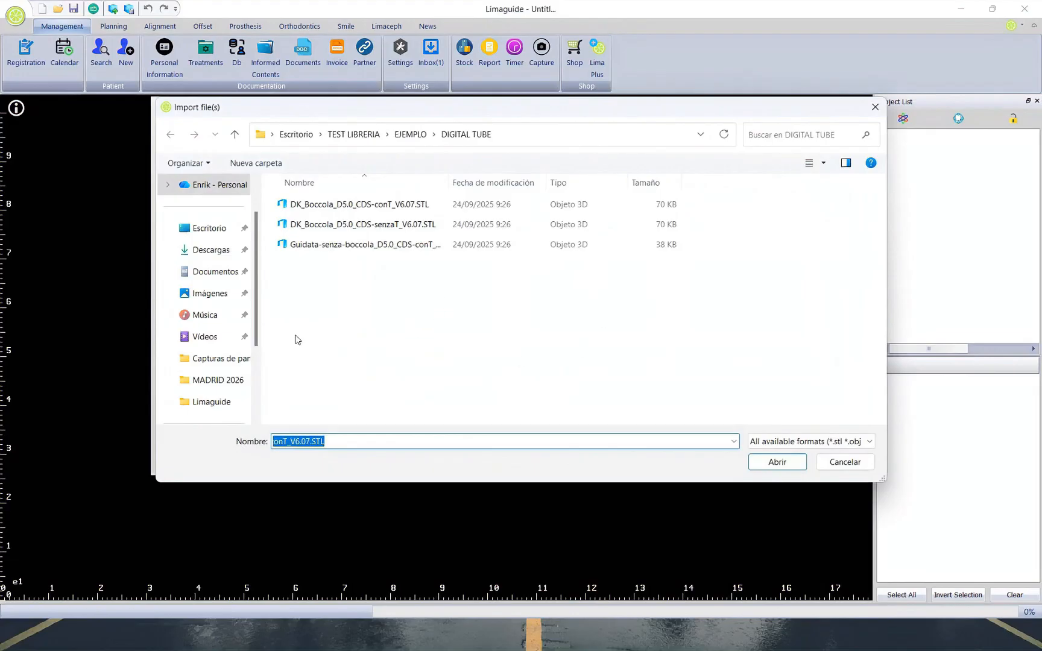
click(205, 229)
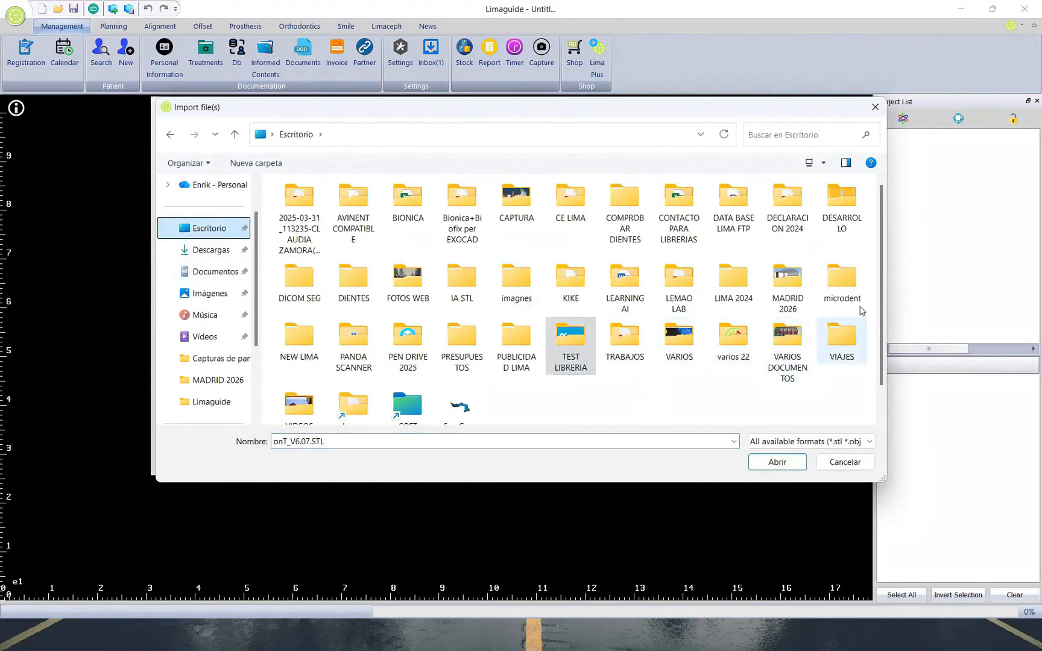
scroll(347, 356, down, 1)
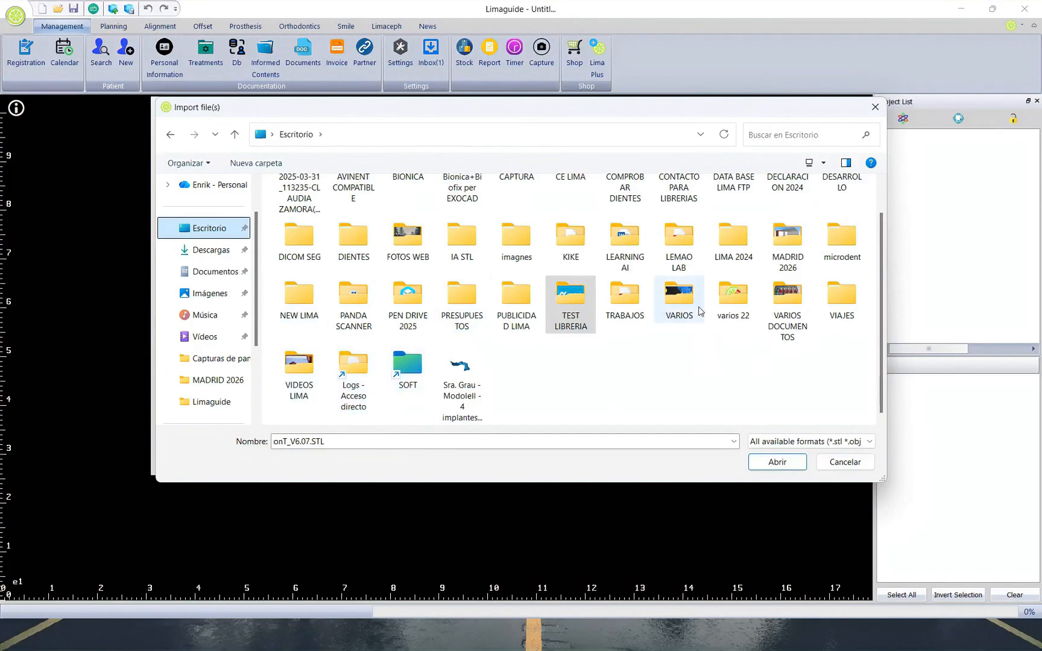
scroll(784, 314, up, 1)
click(291, 280)
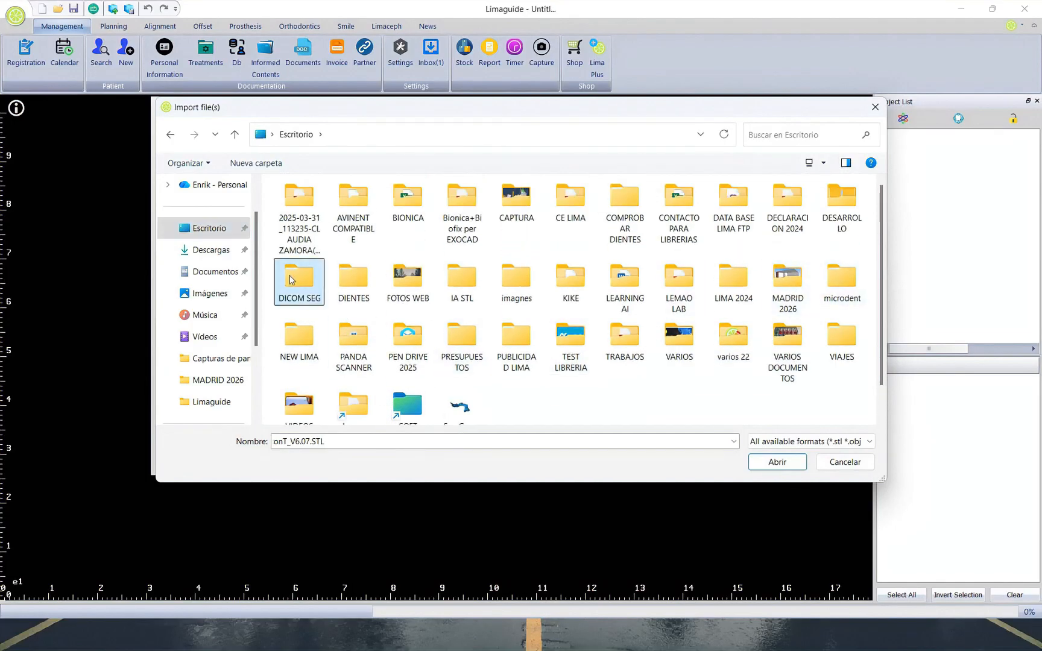
double_click(360, 291)
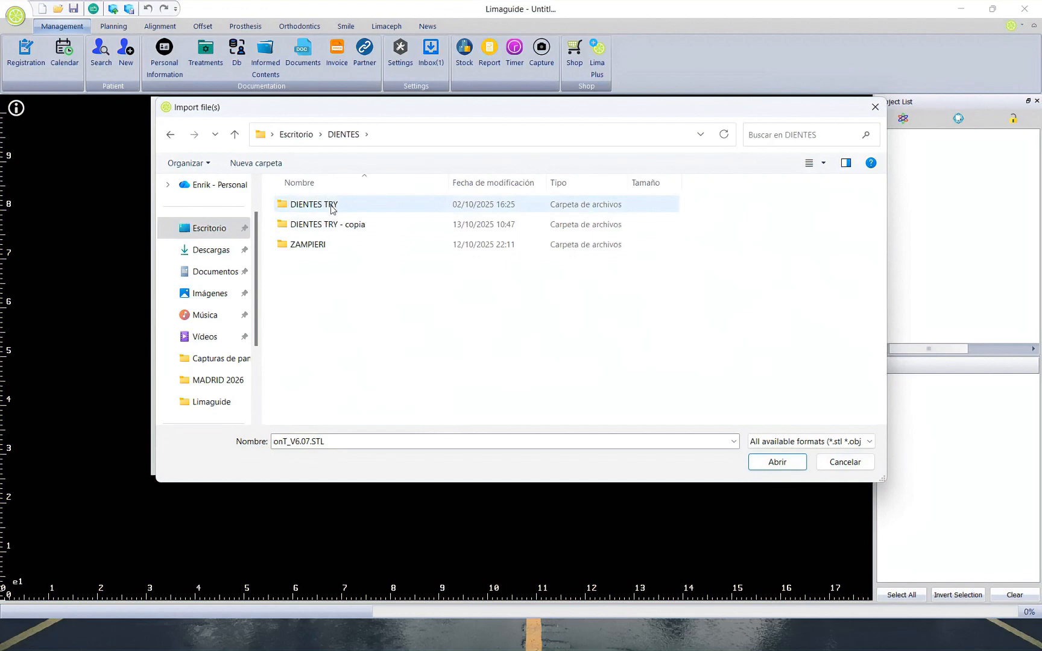
double_click(331, 206)
drag(788, 203, 651, 485)
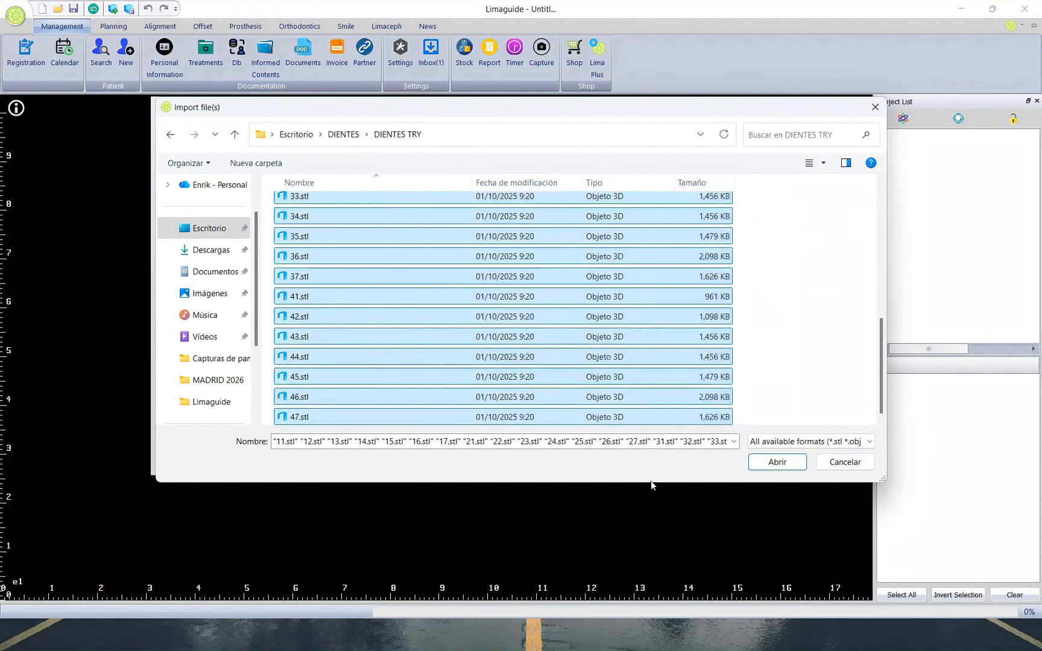
click(777, 462)
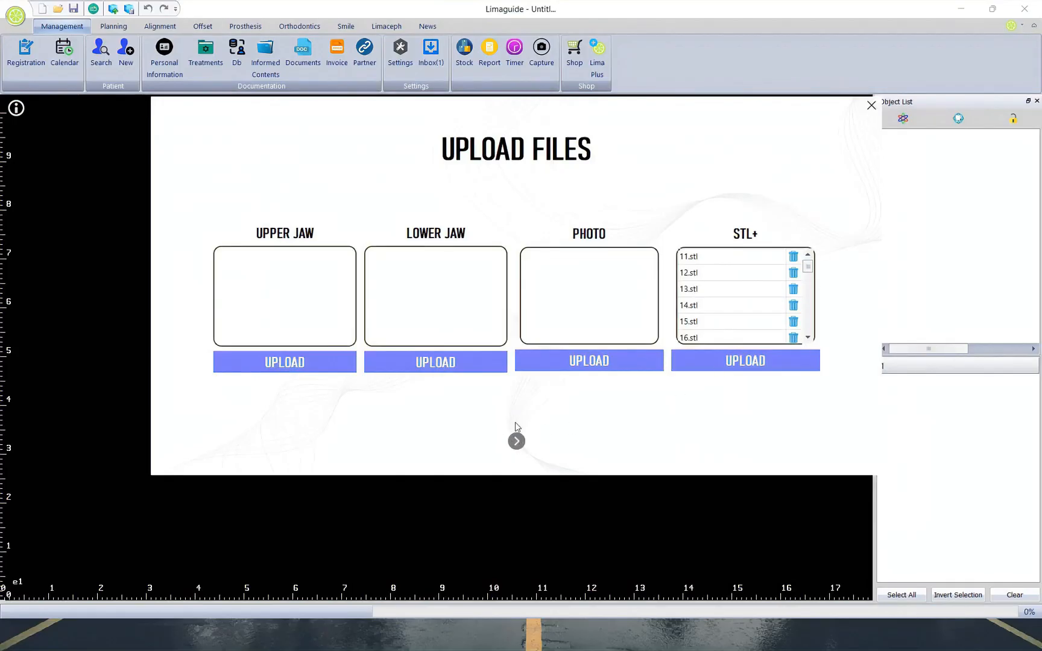
Choose the working jaw to import teeth 11–47, dismiss the help popup, and inspect the arches
click(517, 441)
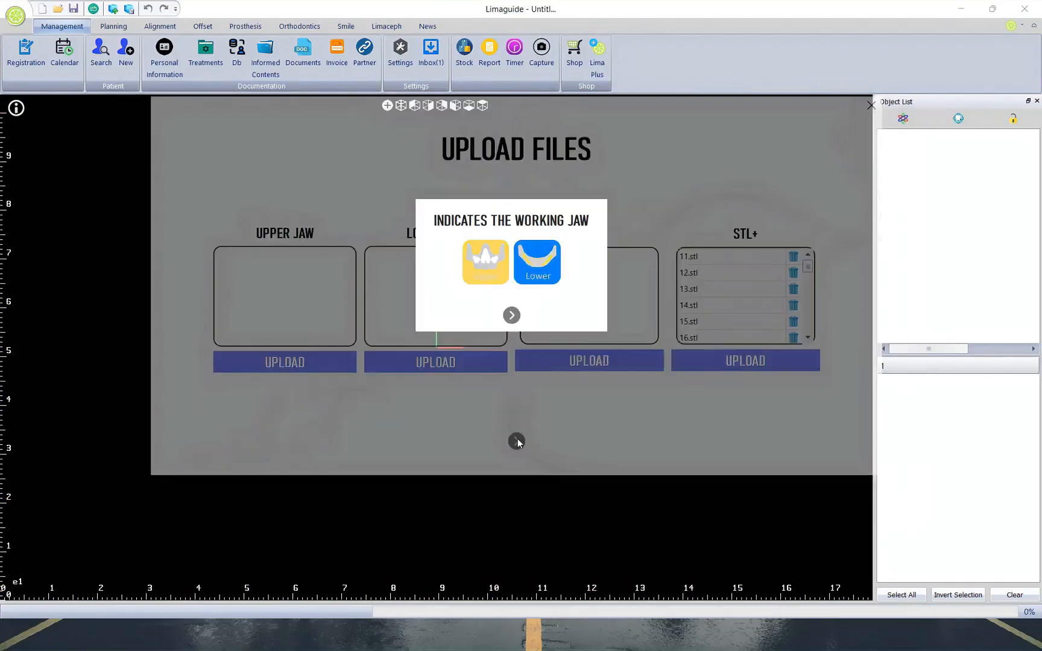
click(539, 275)
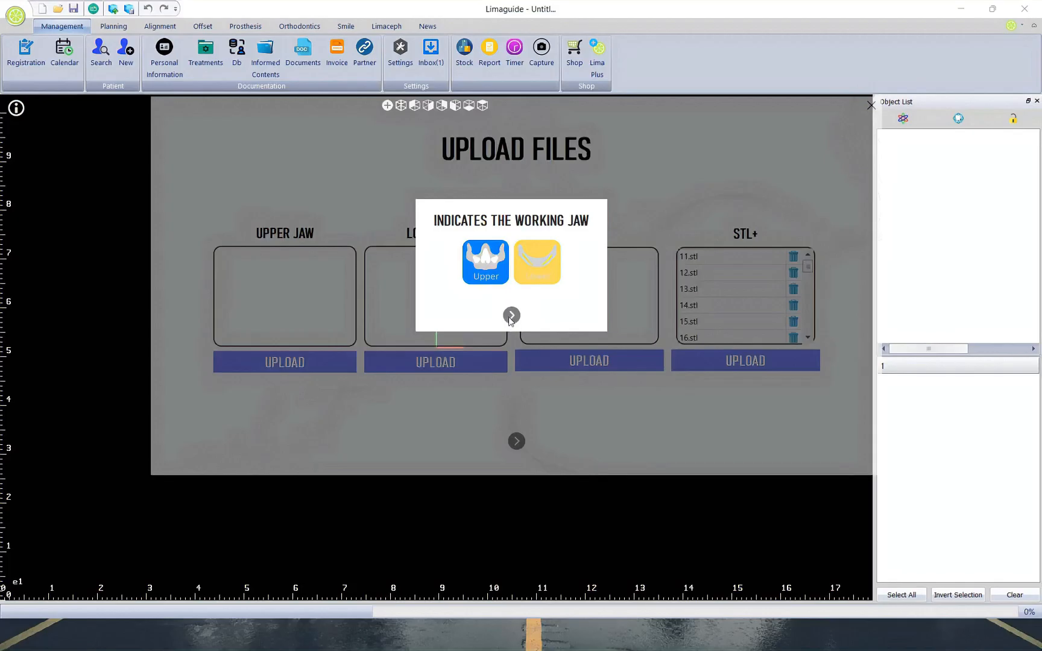
click(511, 316)
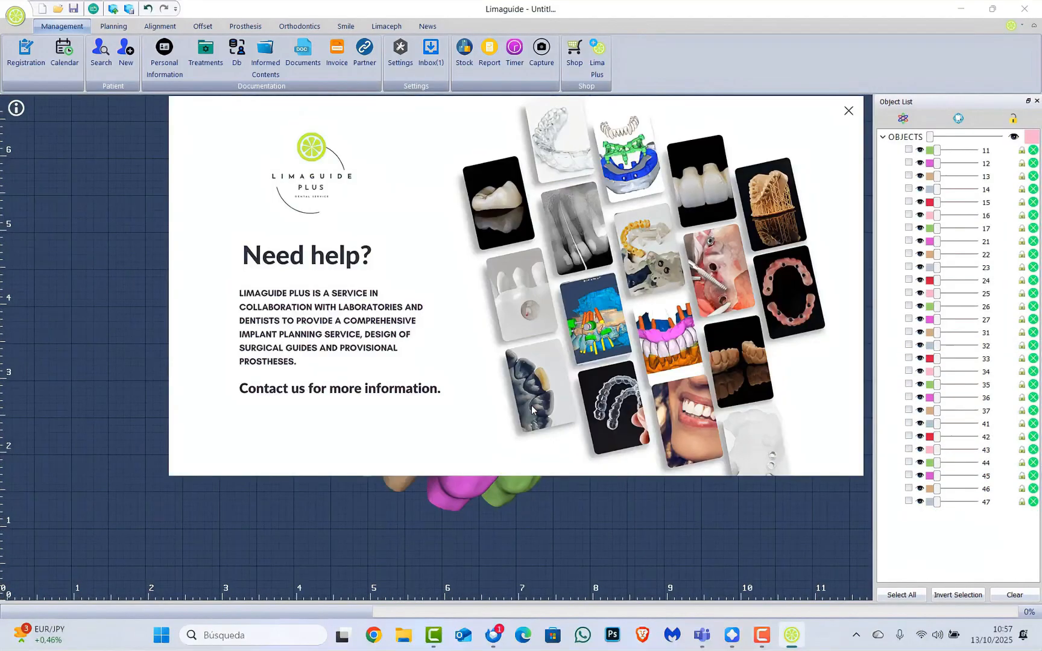
click(852, 110)
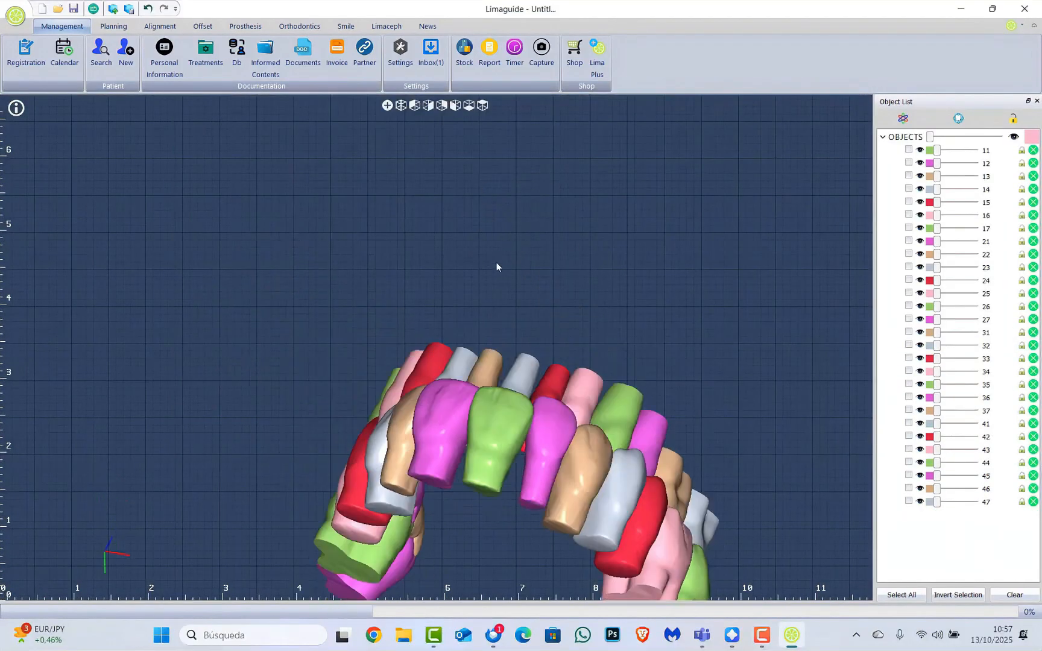
drag(496, 267, 728, 363)
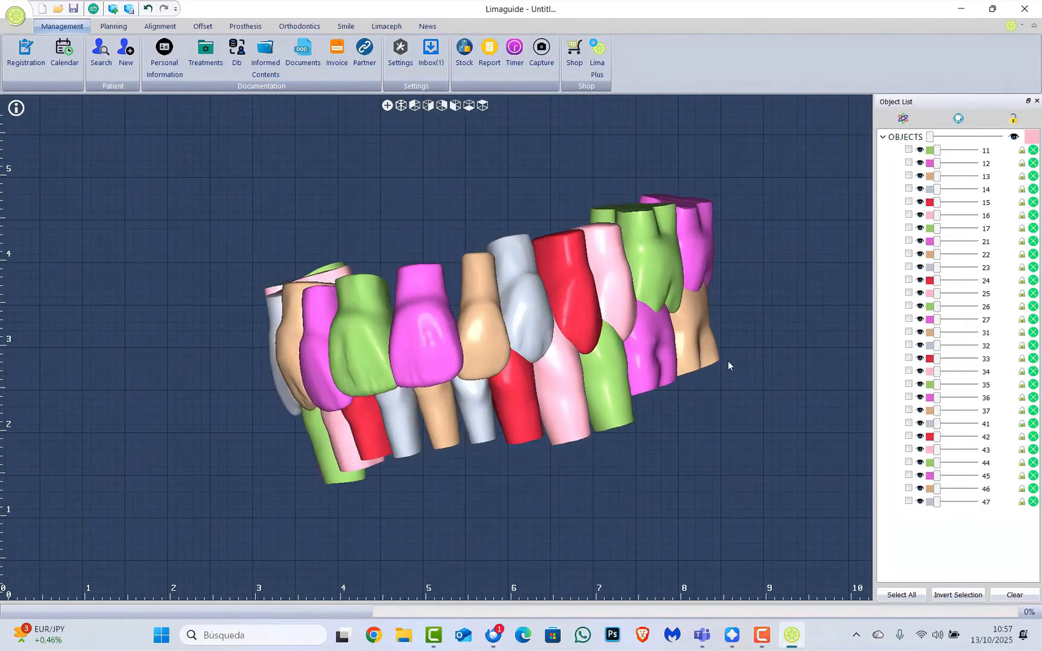
Tick objects 47 through 31 in the Object List so the whole lower arch is selected
click(909, 502)
click(909, 488)
click(909, 475)
click(909, 463)
click(909, 437)
click(909, 423)
click(909, 450)
click(909, 411)
click(909, 398)
click(909, 385)
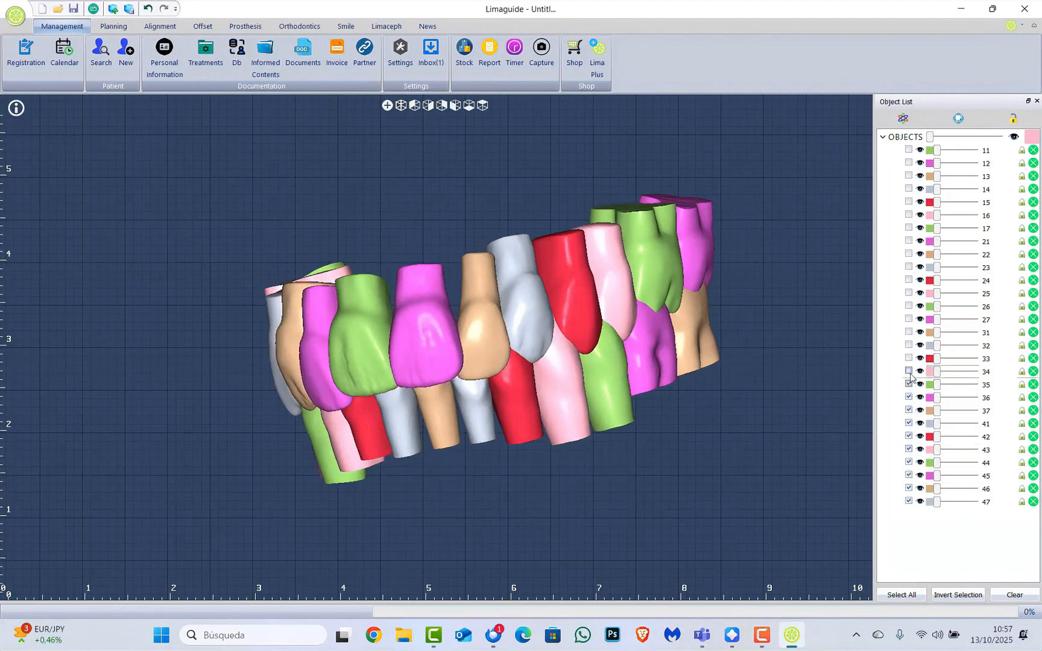
click(909, 371)
click(909, 358)
click(910, 345)
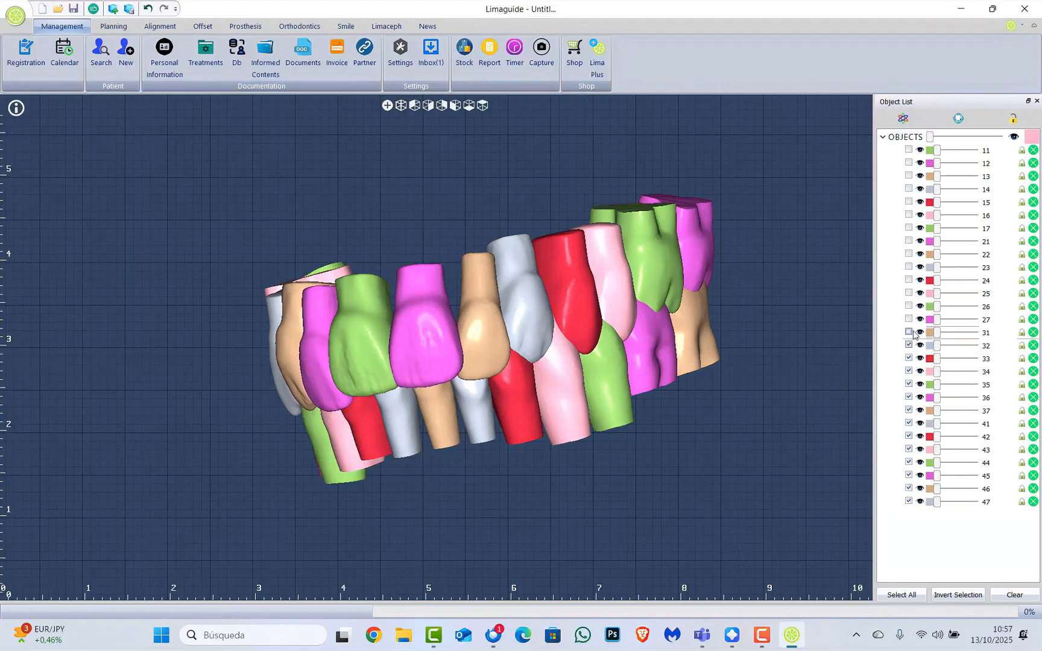
click(909, 333)
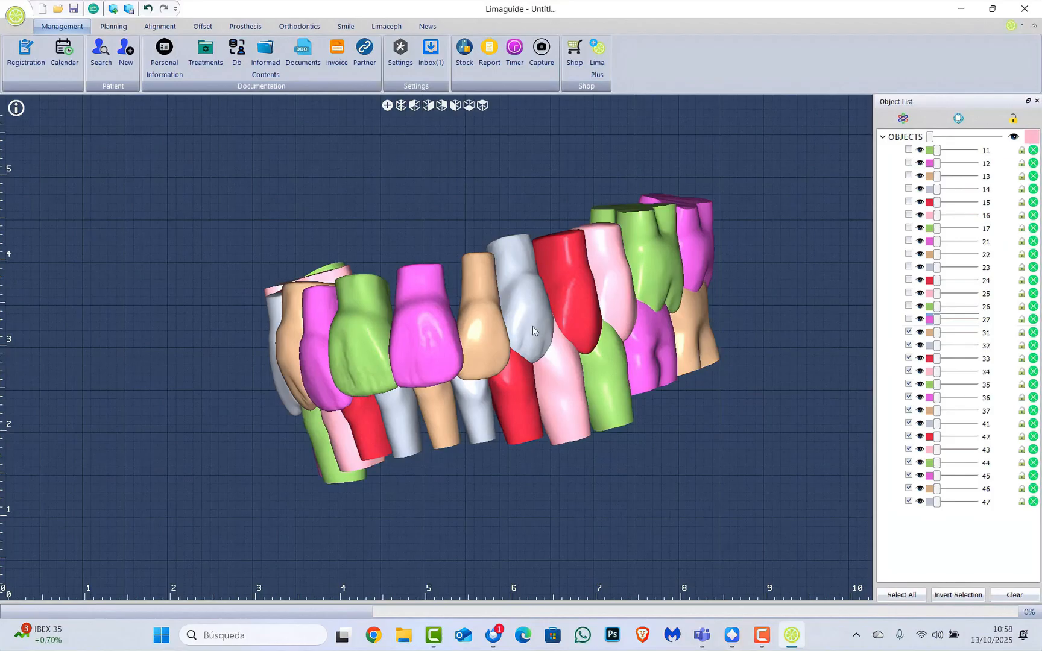
drag(489, 363, 535, 388)
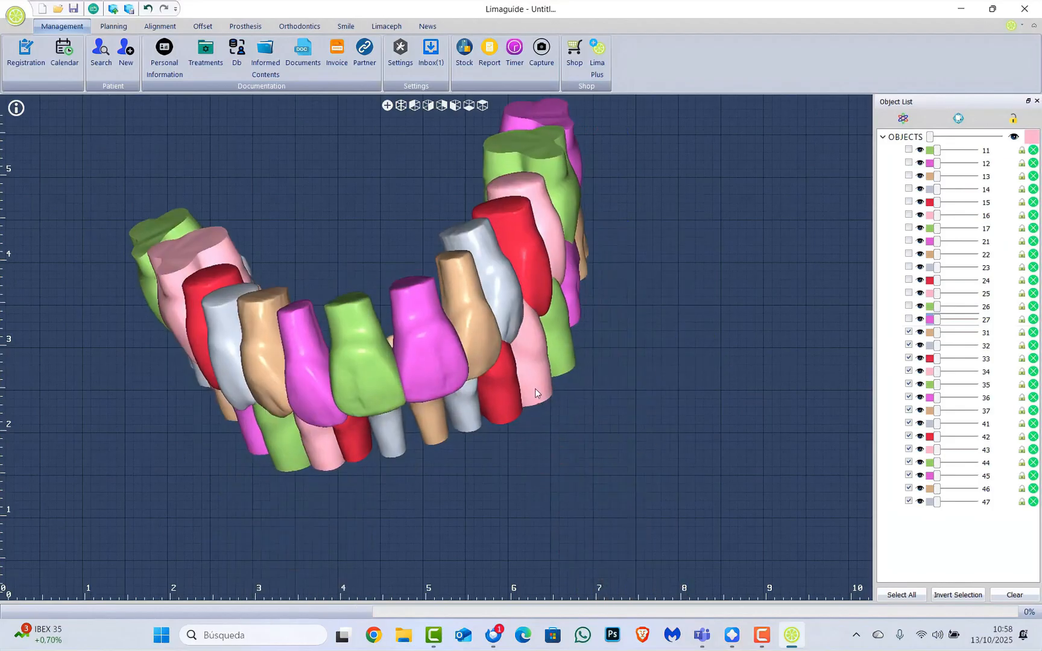
Enable moving for the selected lower teeth and view the model from the front
click(959, 119)
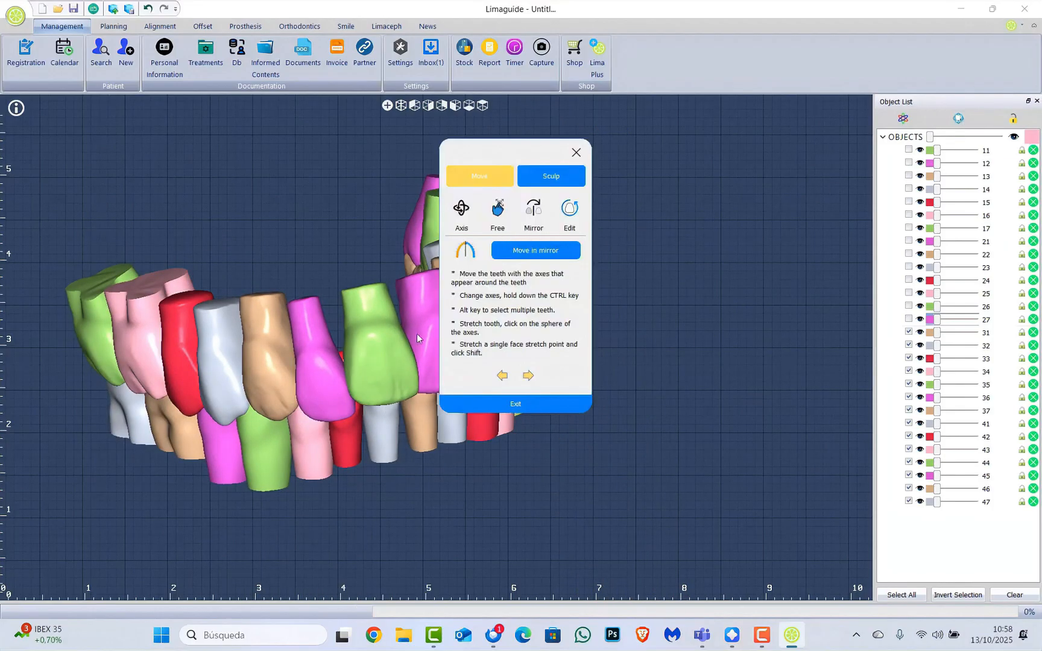
click(576, 154)
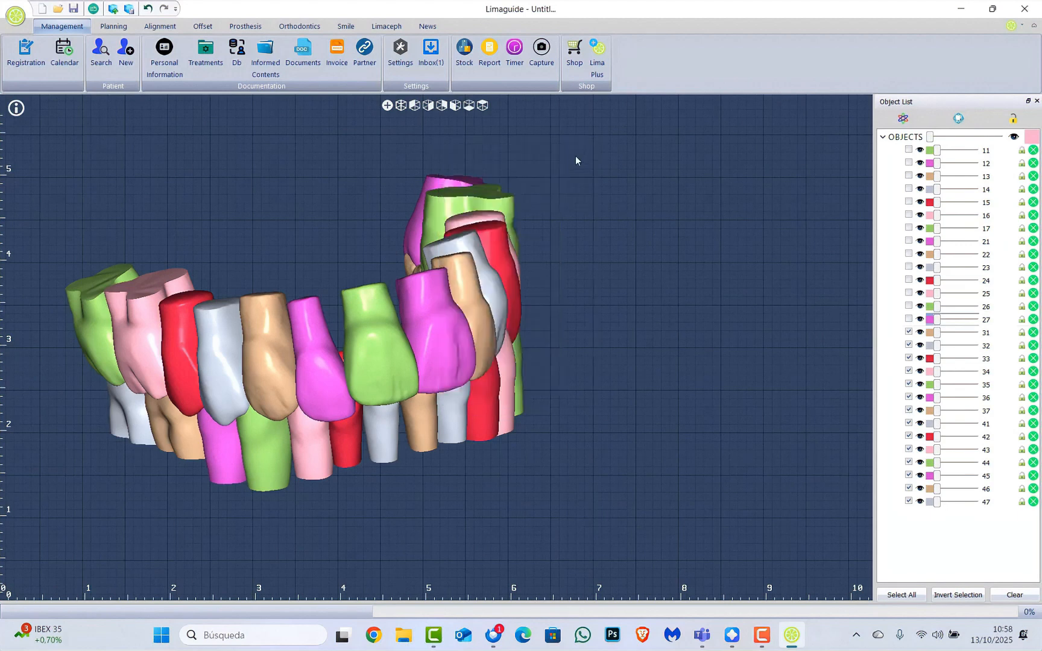
click(906, 120)
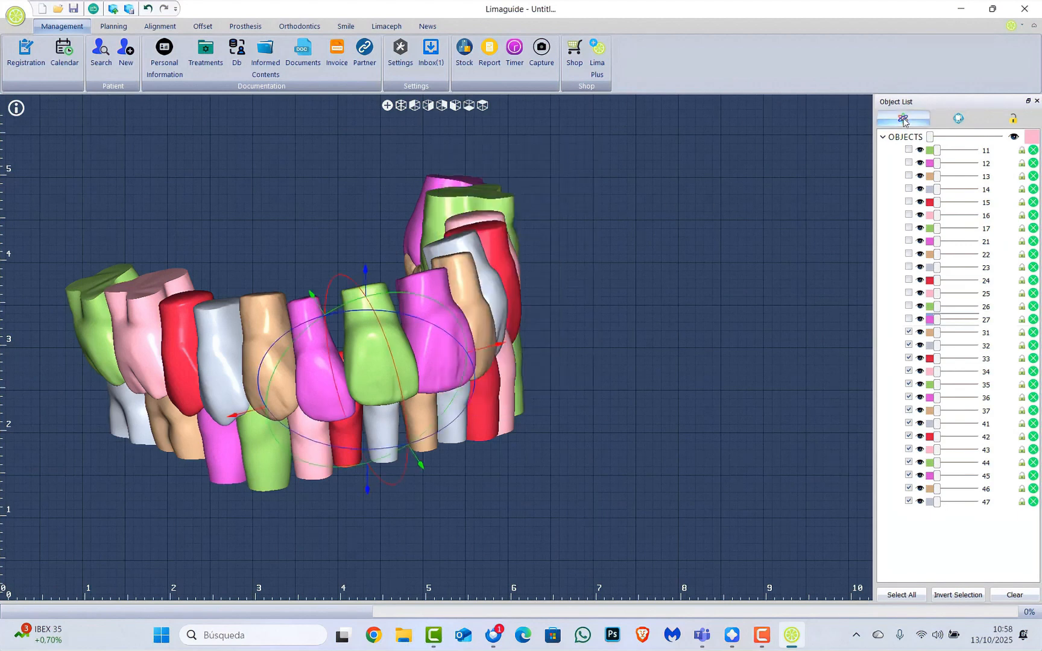
scroll(671, 311, down, 5)
middle_drag(671, 311, 583, 333)
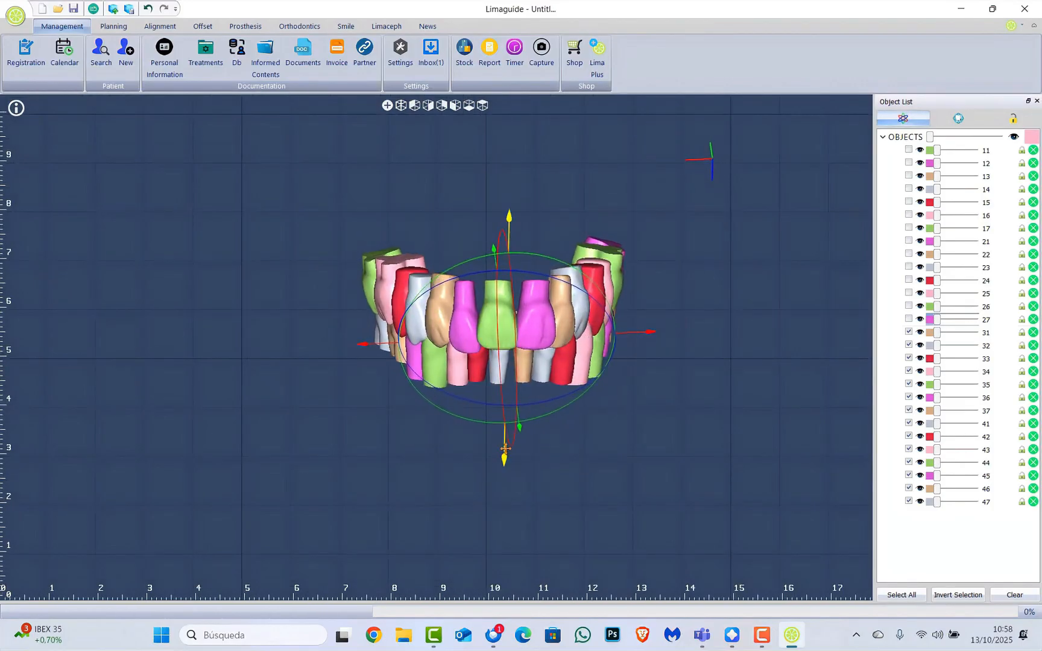
Shift the lower teeth down and rotate them beneath the upper arch, then deselect them
drag(506, 450, 509, 467)
middle_drag(509, 466, 690, 306)
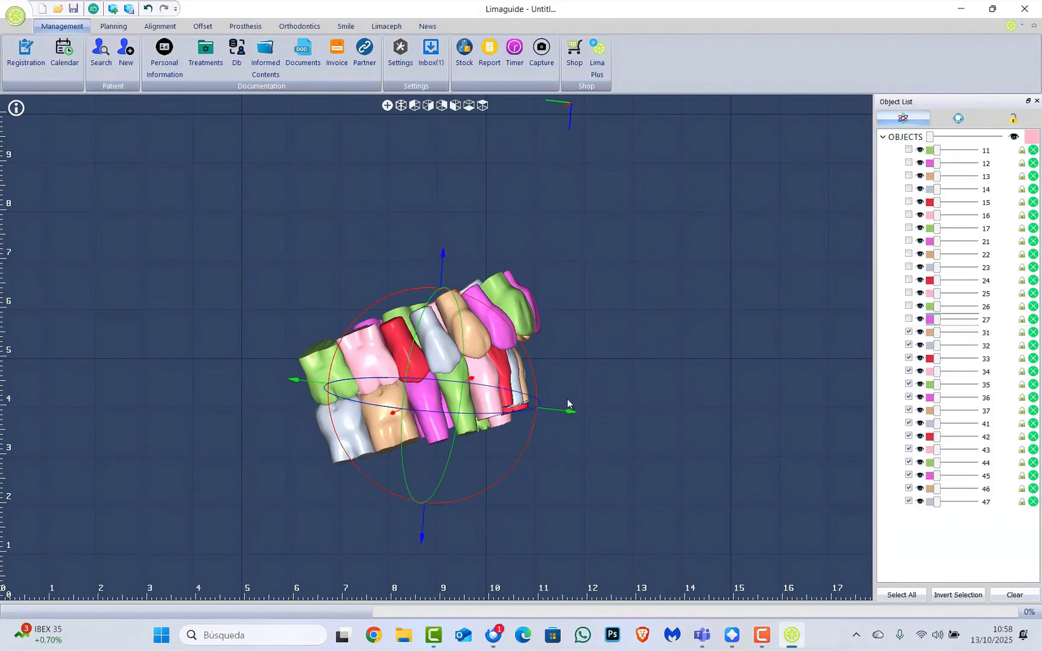
drag(535, 375, 560, 352)
middle_drag(555, 374, 517, 438)
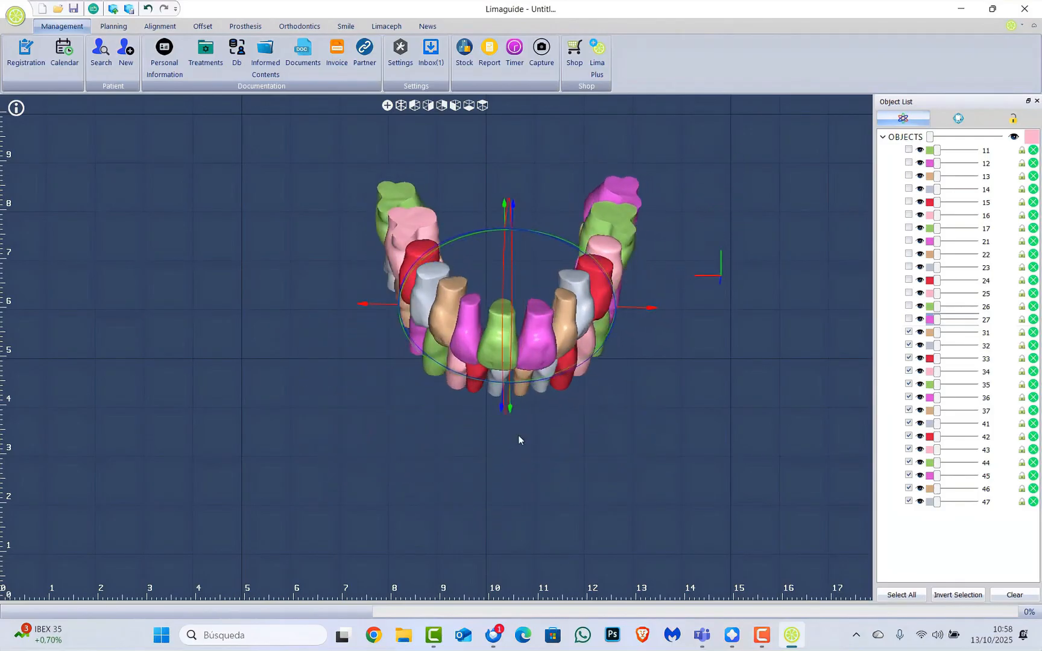
click(552, 409)
middle_drag(458, 312, 473, 298)
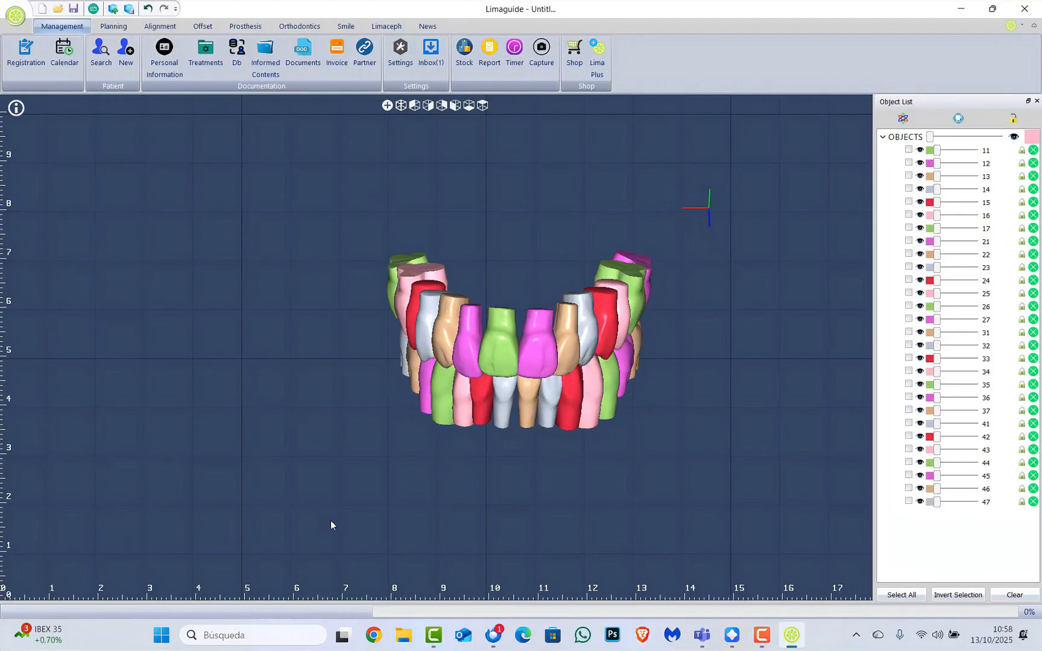
middle_drag(468, 395, 466, 355)
middle_drag(484, 307, 452, 305)
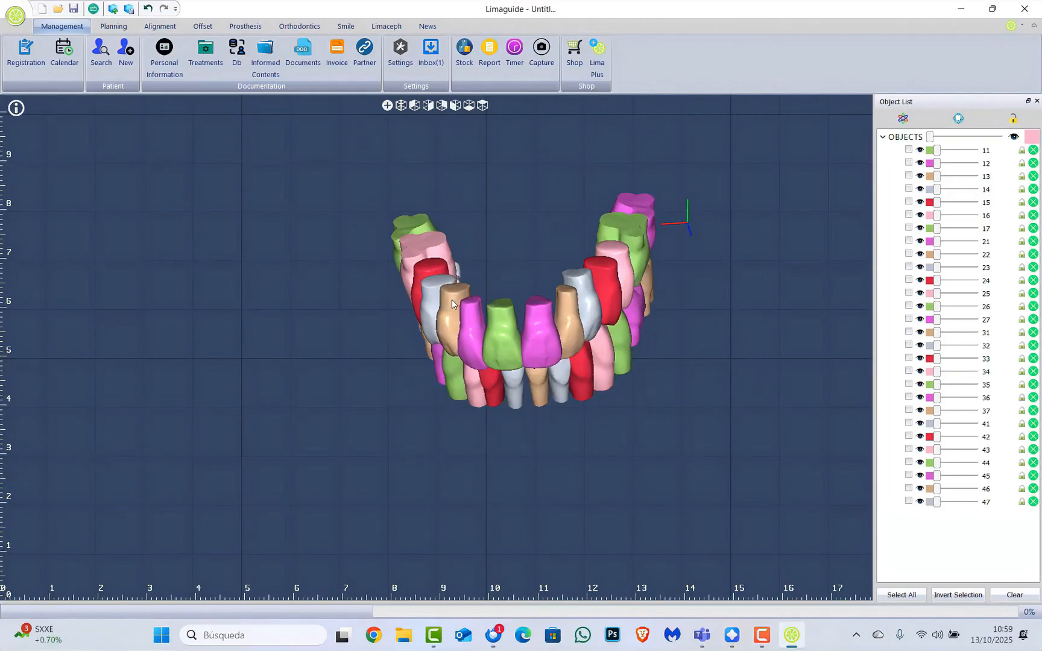
click(909, 501)
mouse_move(600, 339)
middle_down()
mouse_move(611, 256)
mouse_move(610, 325)
mouse_move(654, 389)
mouse_move(587, 352)
middle_up()
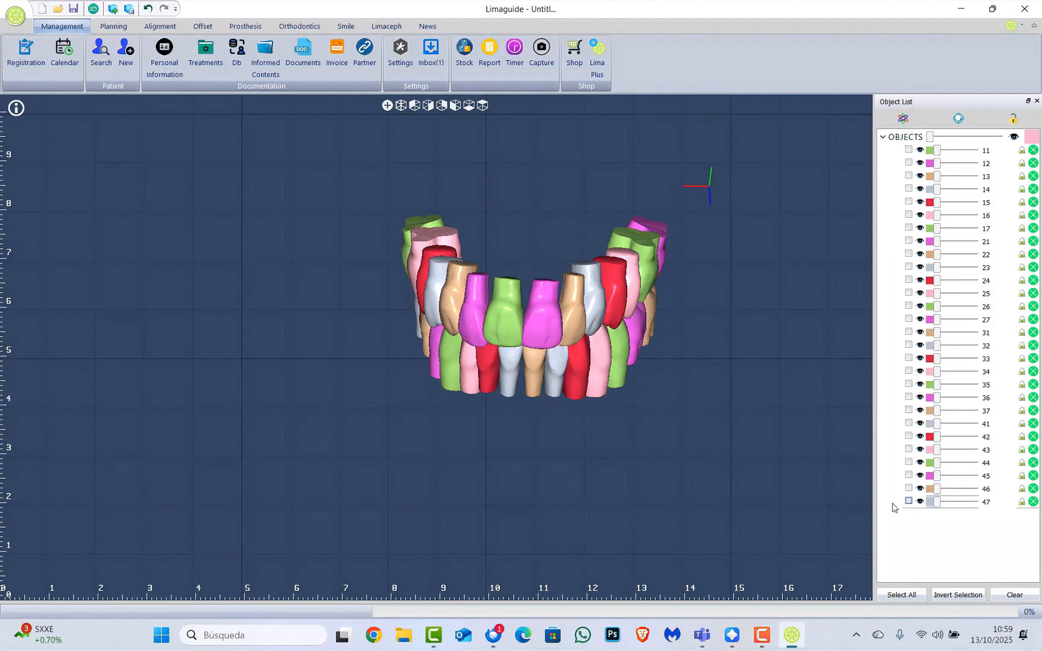
middle_drag(616, 415, 628, 369)
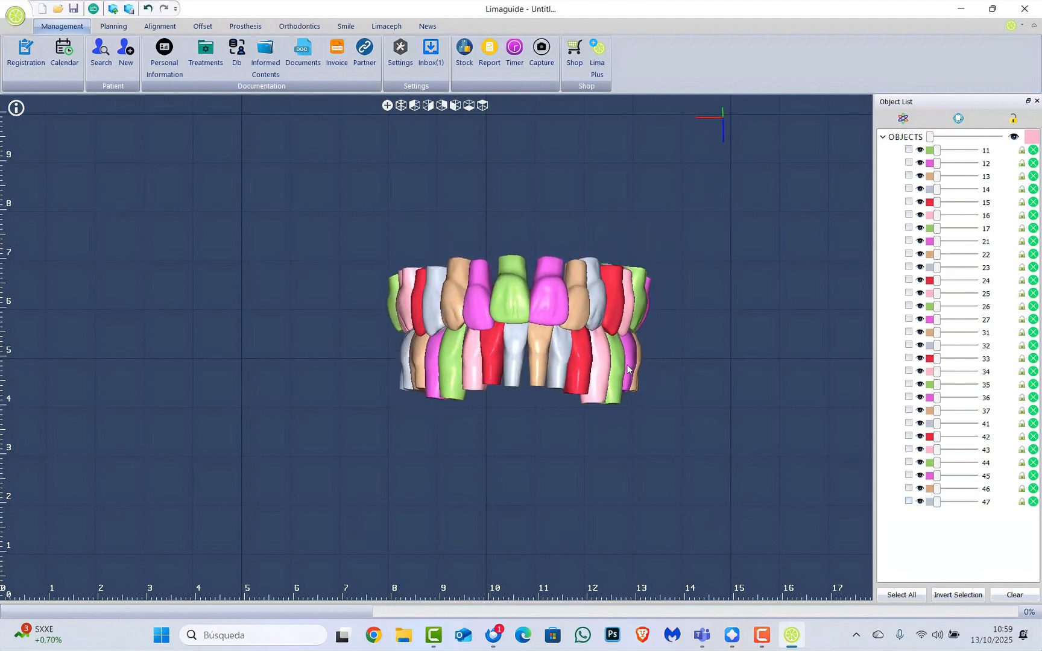
click(246, 26)
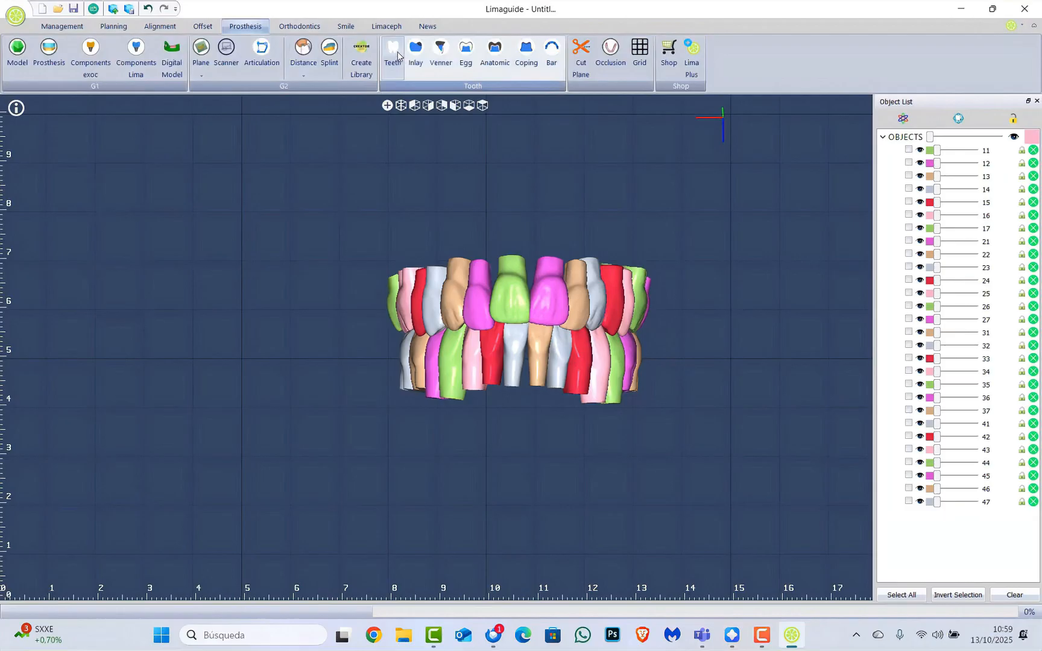
From the Teeth library window's library options, choose Create tooth library
click(397, 54)
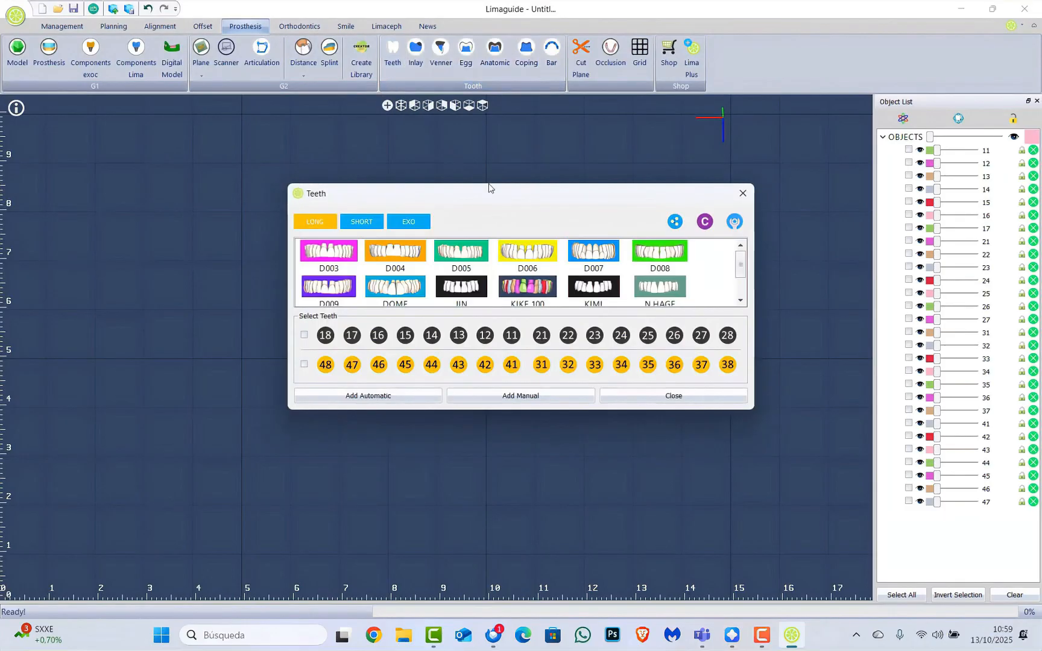
drag(489, 187, 573, 85)
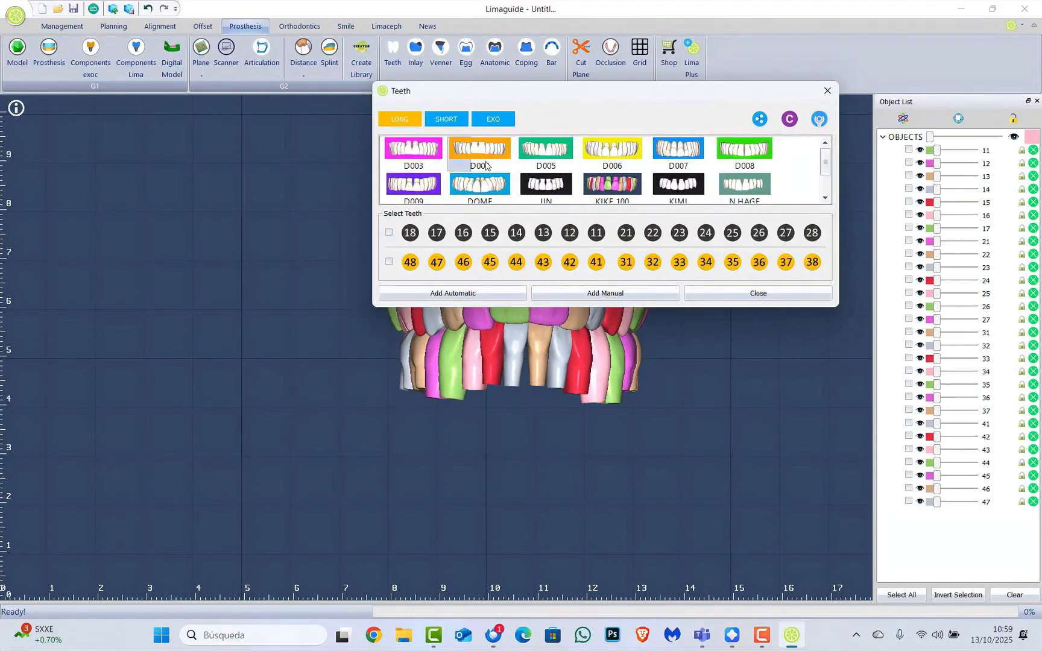
click(820, 120)
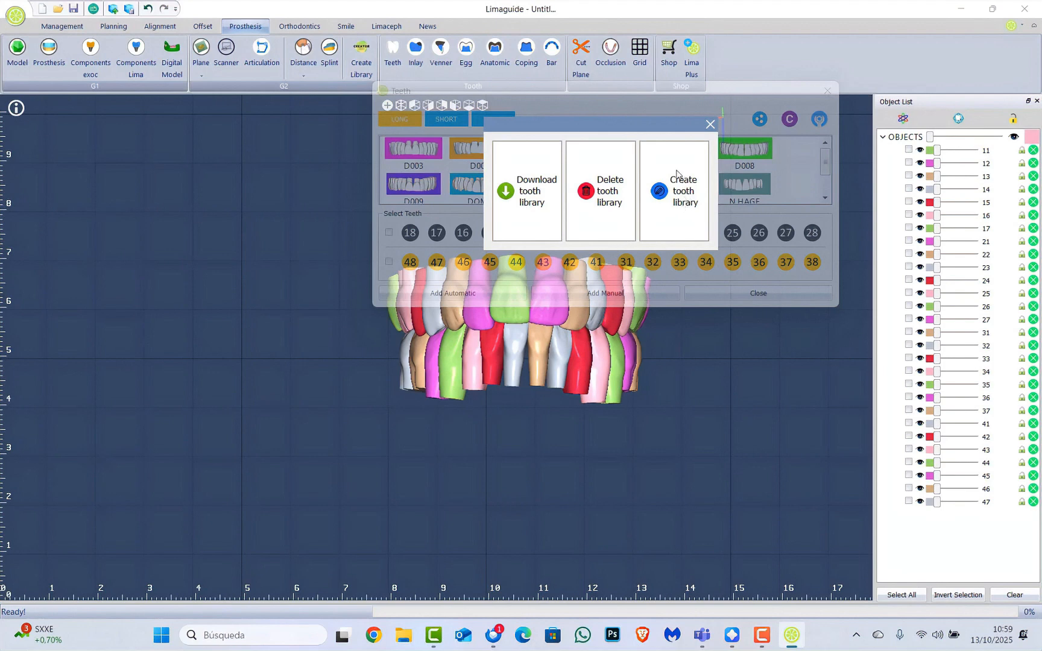
click(678, 204)
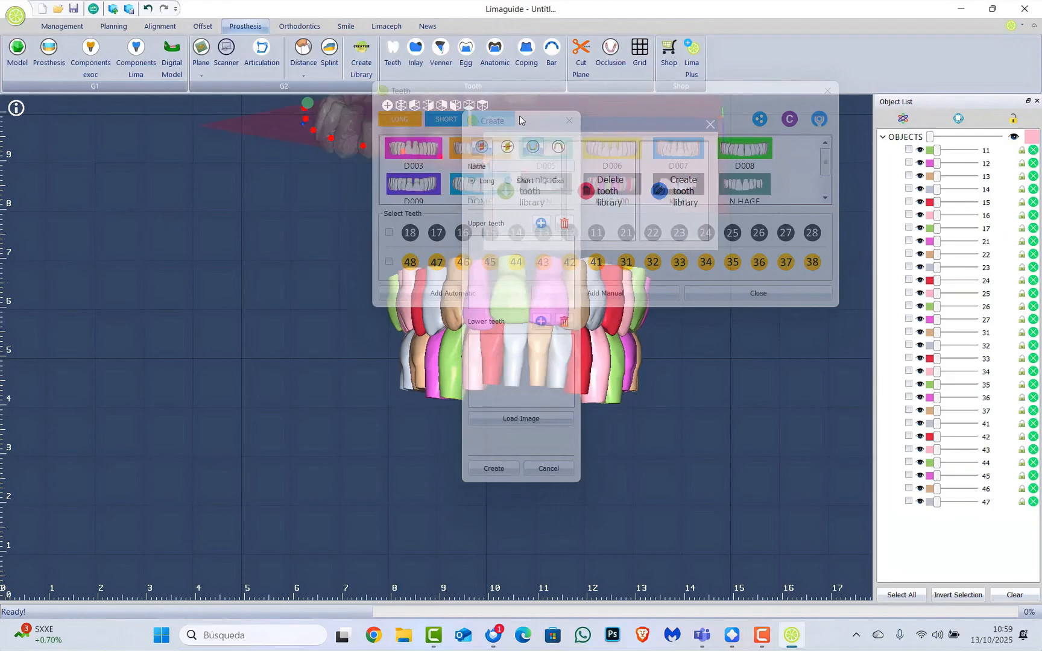
Close the library options and Teeth window, keeping the Create dialog aside, and view the lower jaw
drag(519, 114, 158, 143)
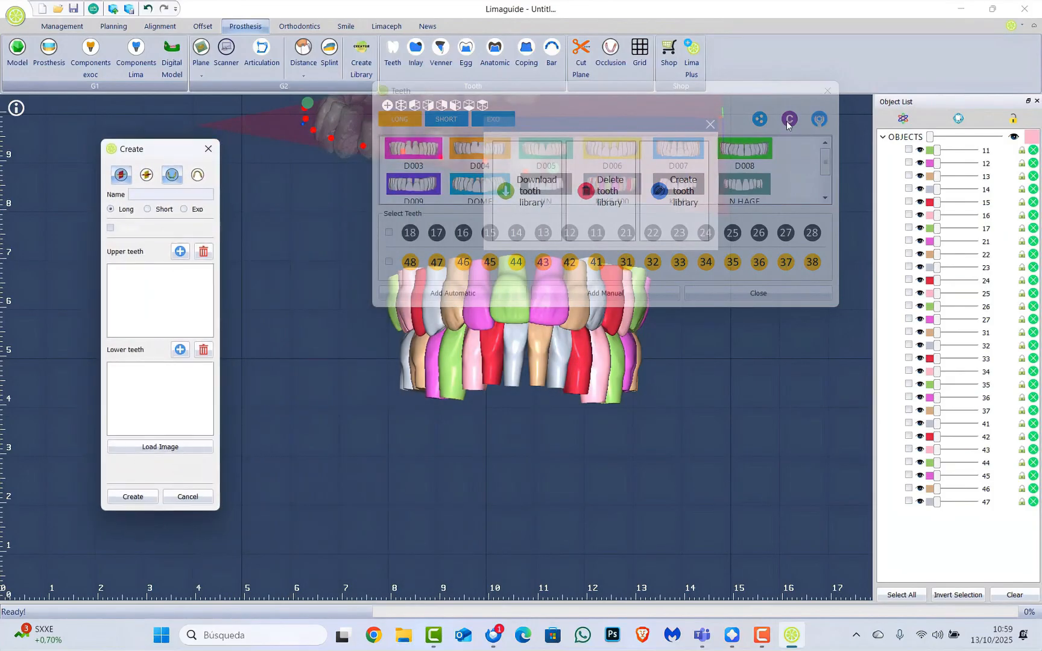
click(678, 126)
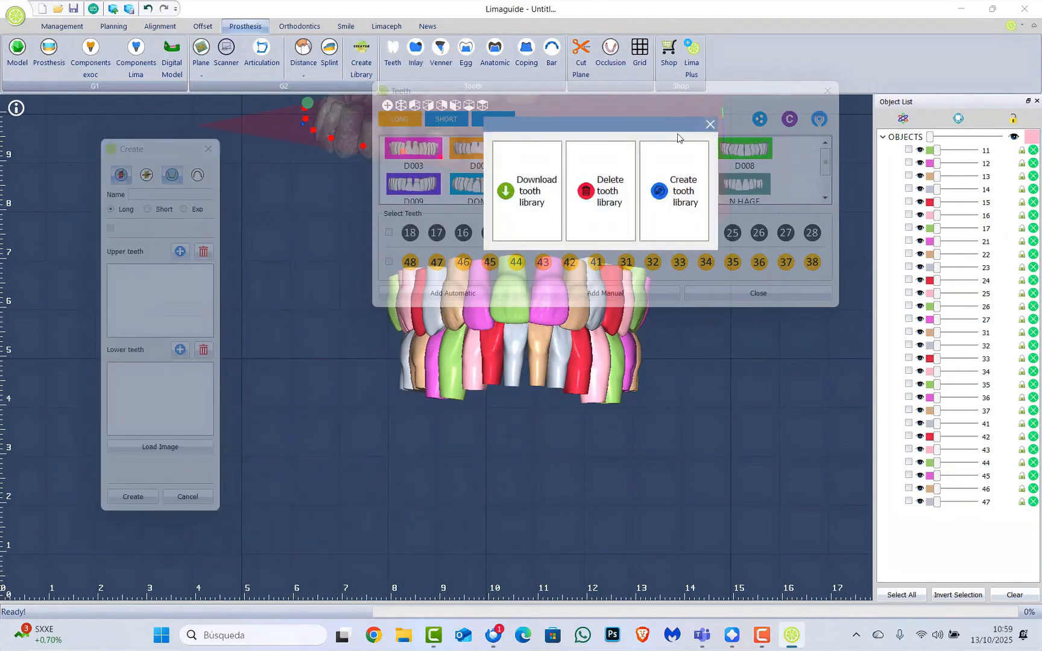
click(710, 125)
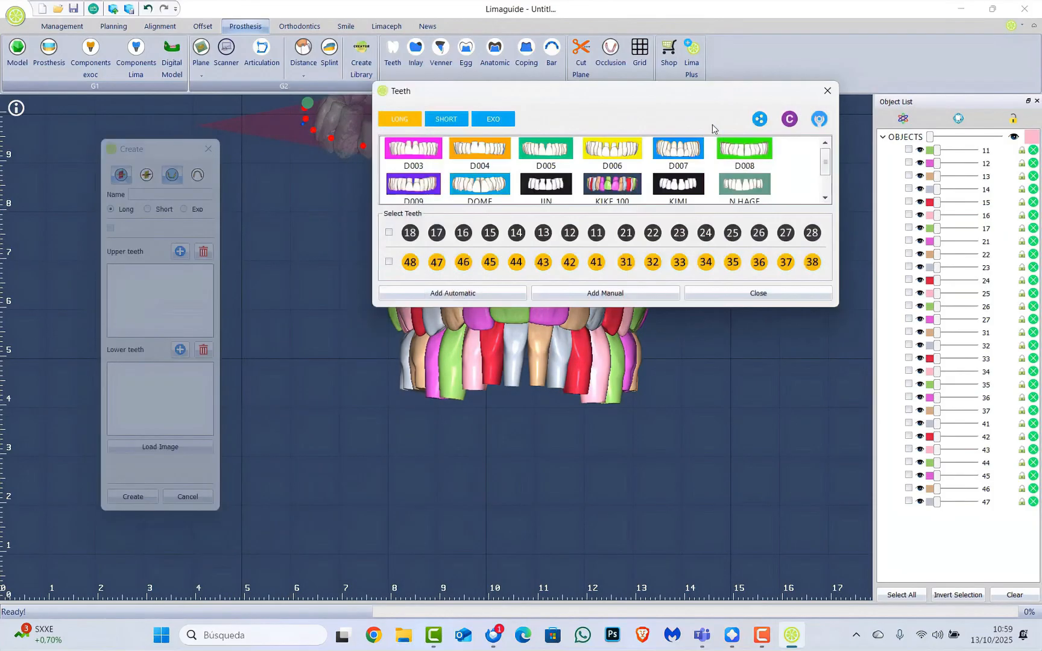
click(827, 92)
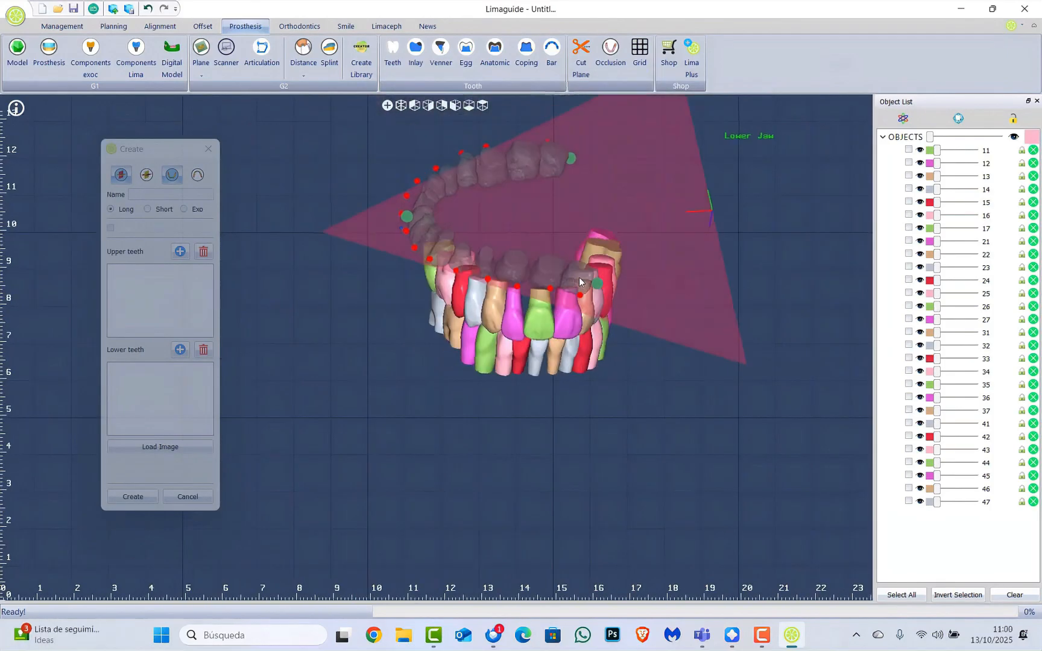
drag(169, 149, 158, 139)
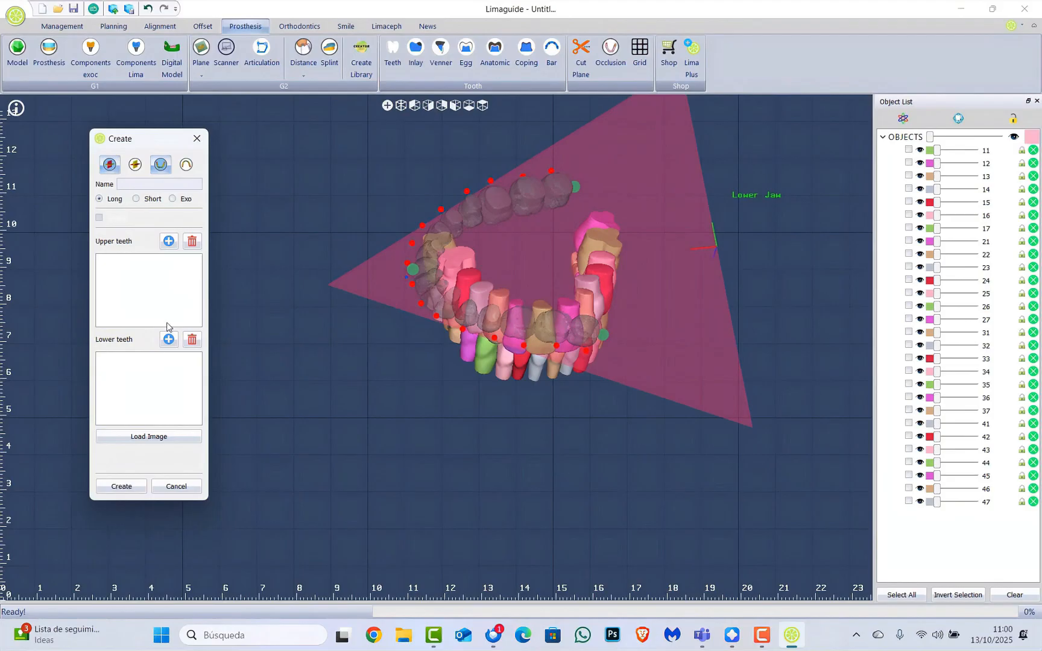
drag(617, 305, 504, 414)
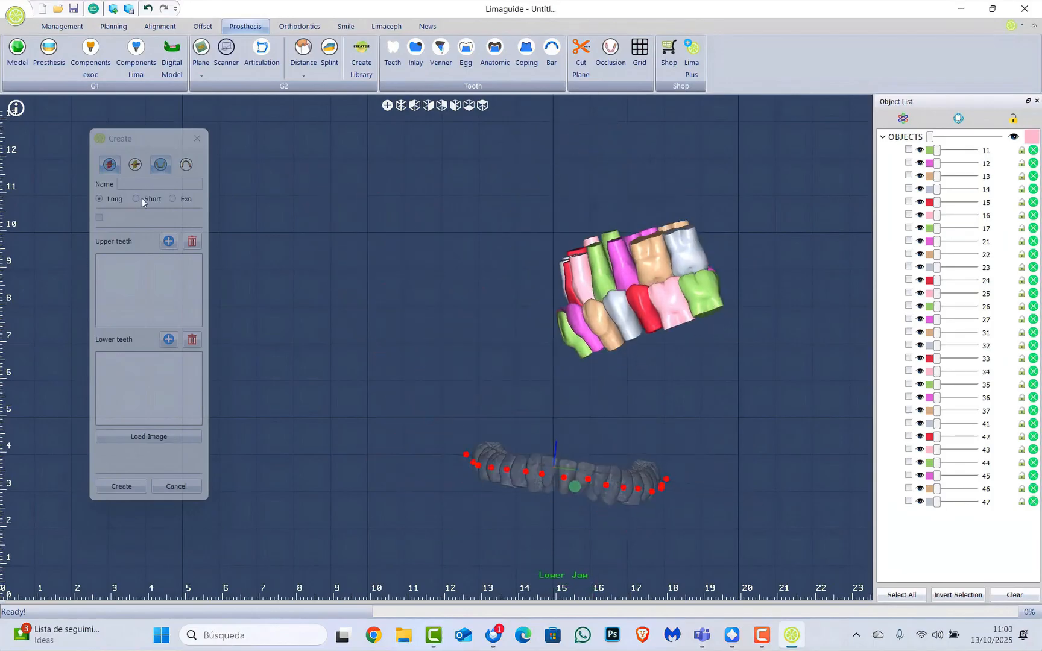
drag(602, 453, 570, 429)
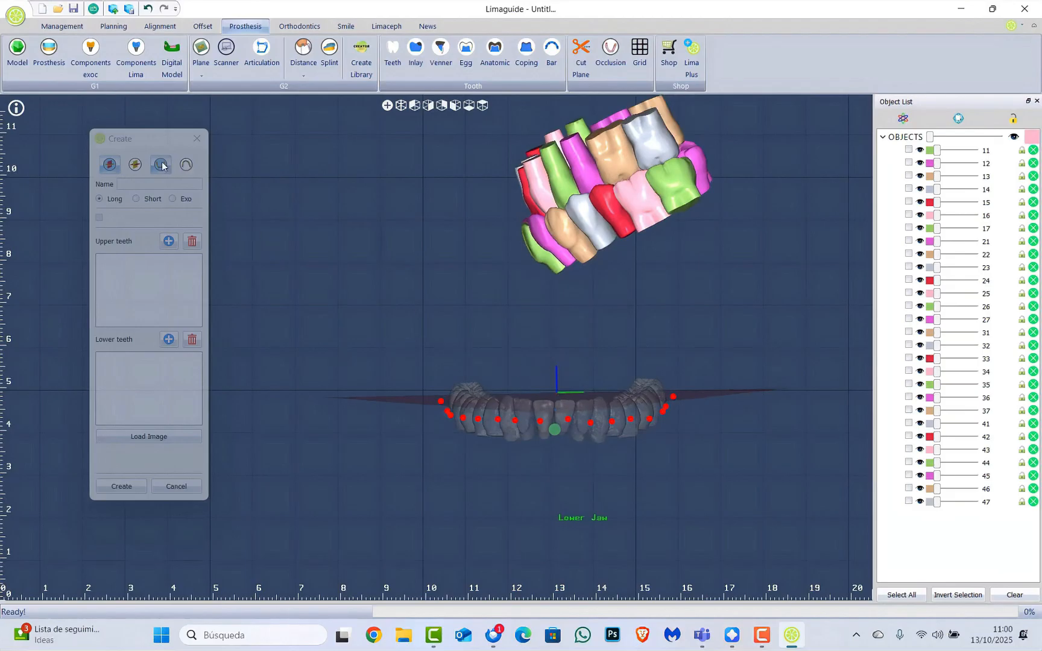
Replace the lowercase 'kike' in the new library's Name field with 'KIKE'
mouse_move(139, 138)
mouse_down()
mouse_move(175, 152)
mouse_move(147, 161)
mouse_move(139, 132)
mouse_up()
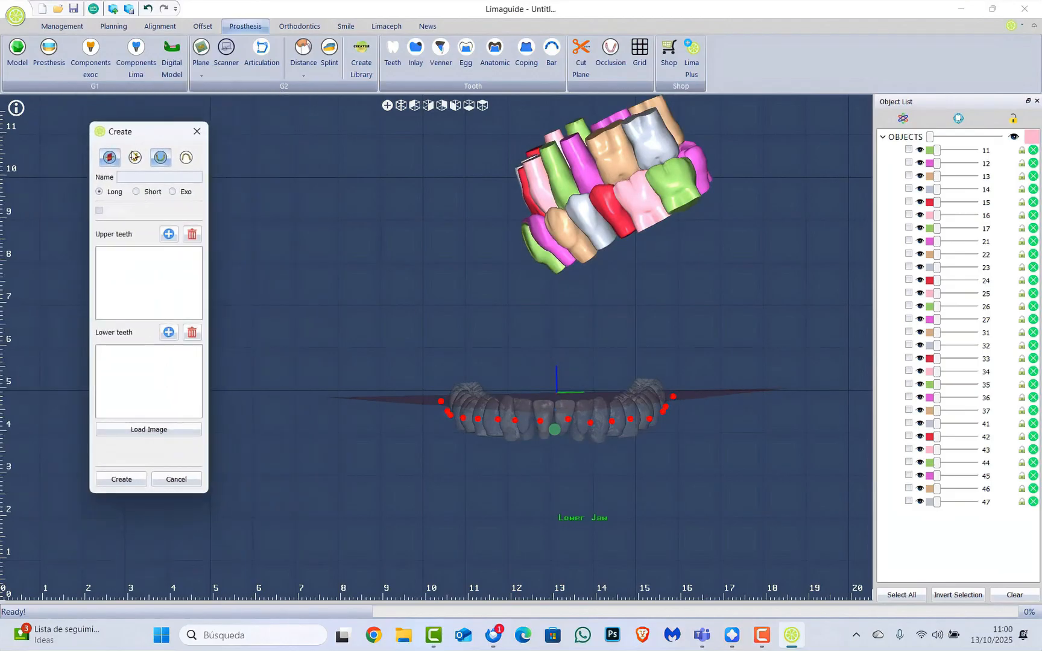
click(123, 176)
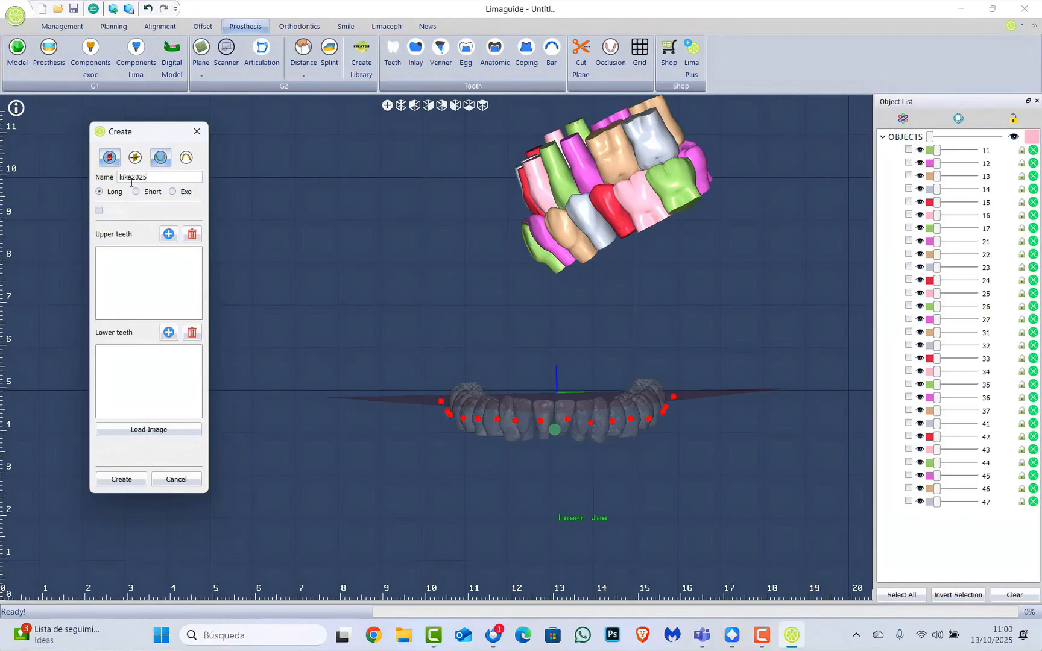
drag(133, 176, 62, 178)
text(KIKE)
click(112, 159)
Turn the lower-jaw plane back on and show the vertical midline plane
click(111, 159)
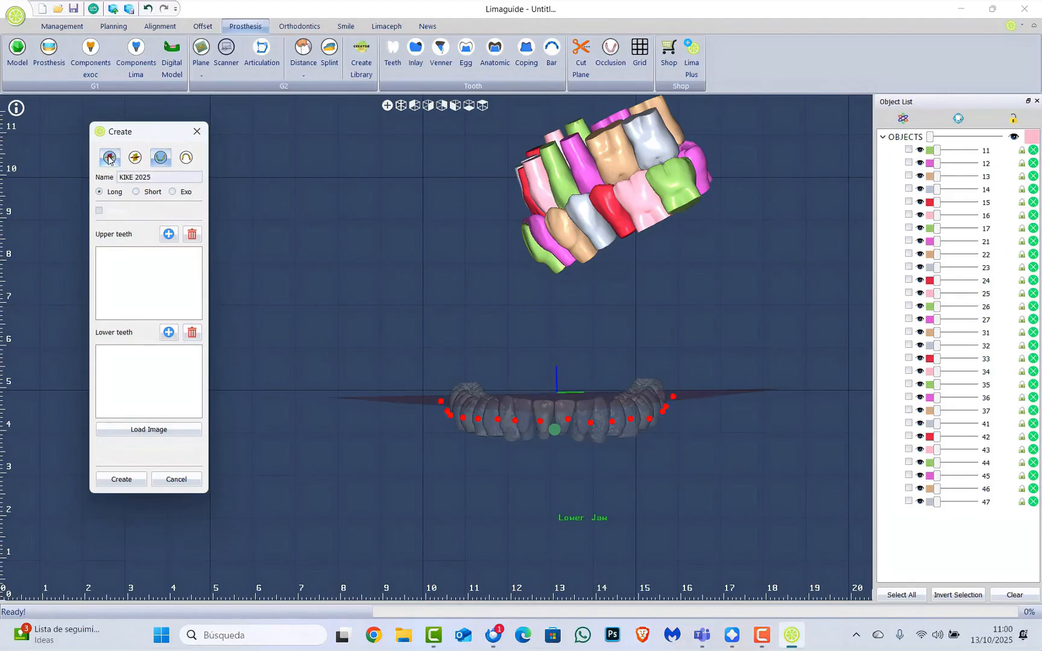
click(109, 159)
scroll(528, 463, up, 2)
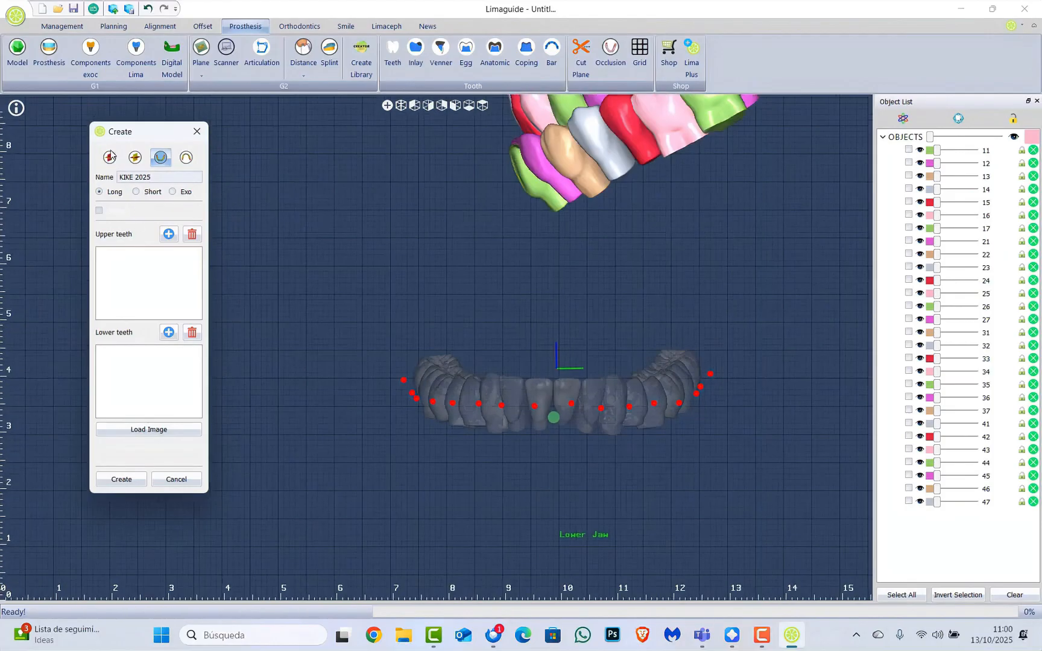
click(111, 158)
click(111, 158)
click(110, 158)
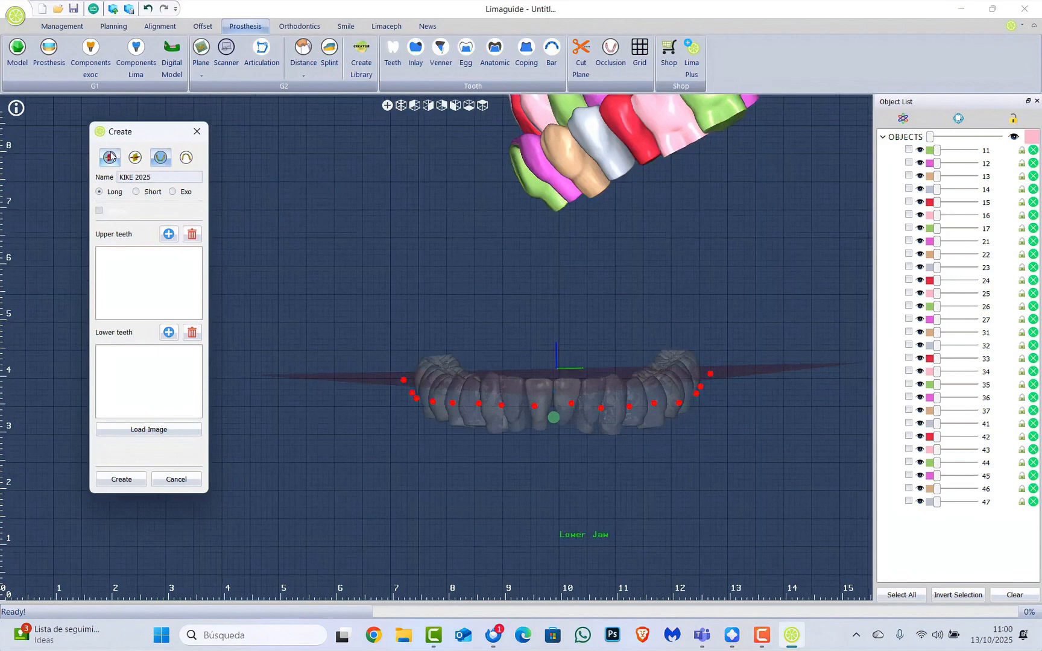
click(136, 160)
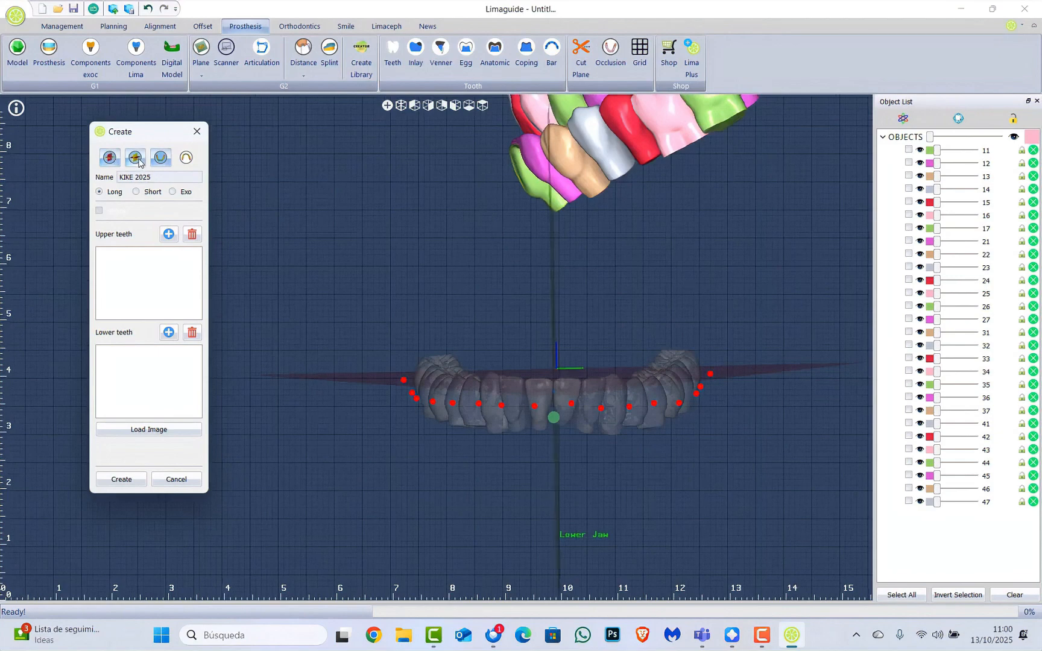
Show the upper jaw model and hide the lower jaw model
click(160, 160)
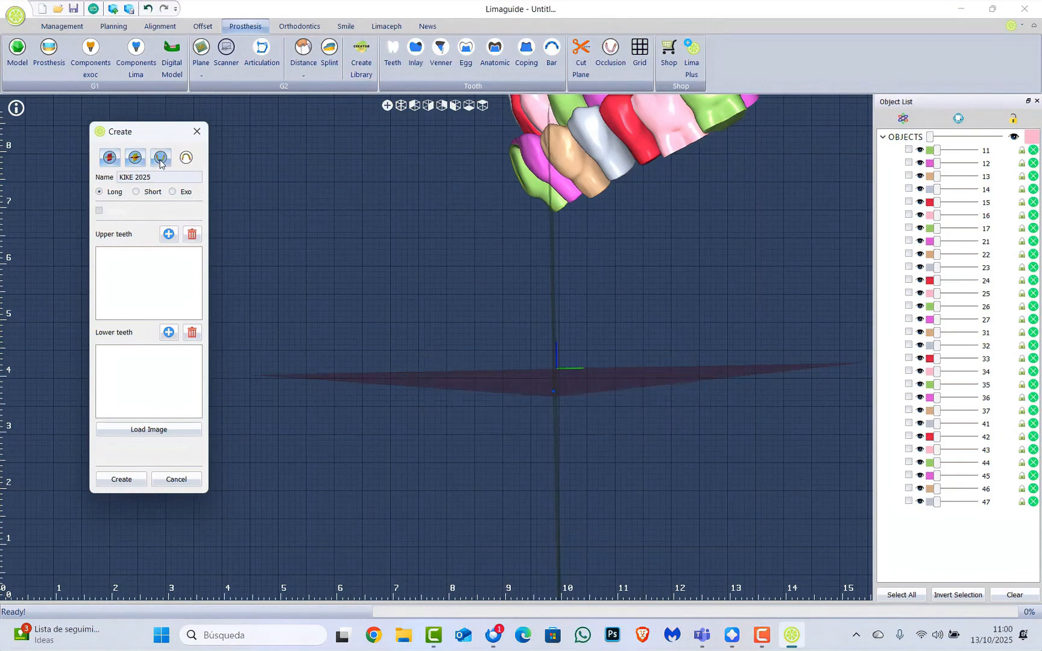
click(160, 160)
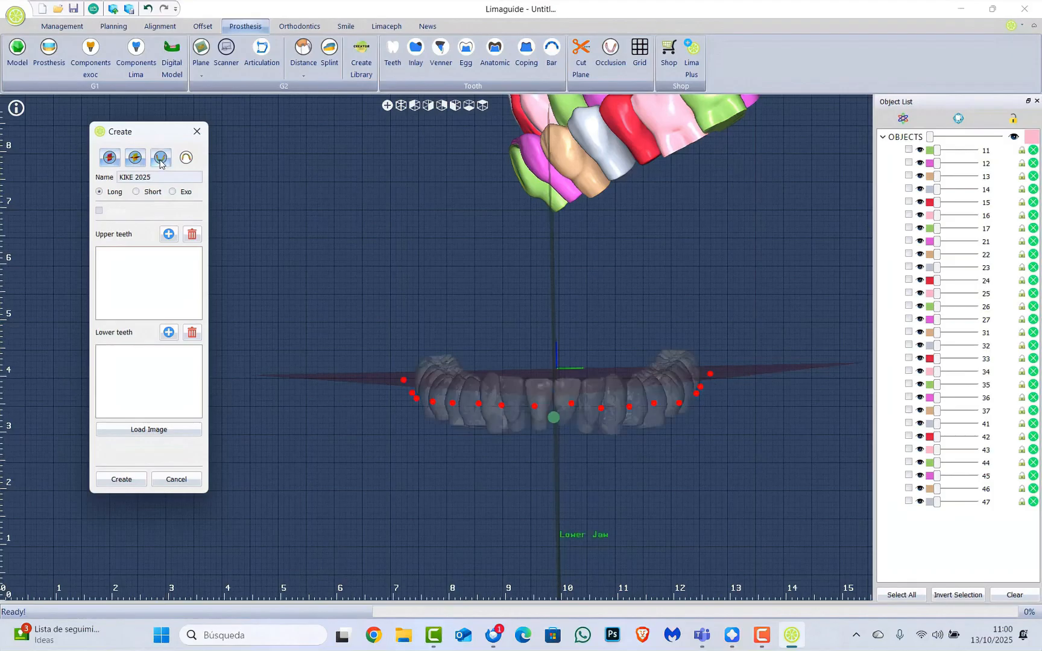
click(187, 158)
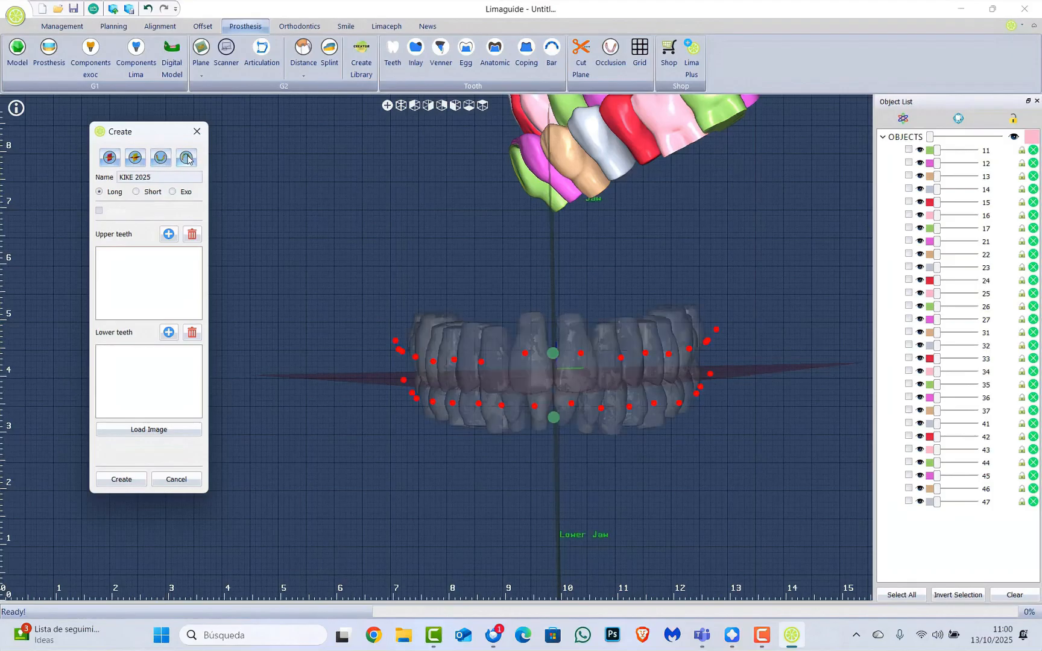
click(157, 163)
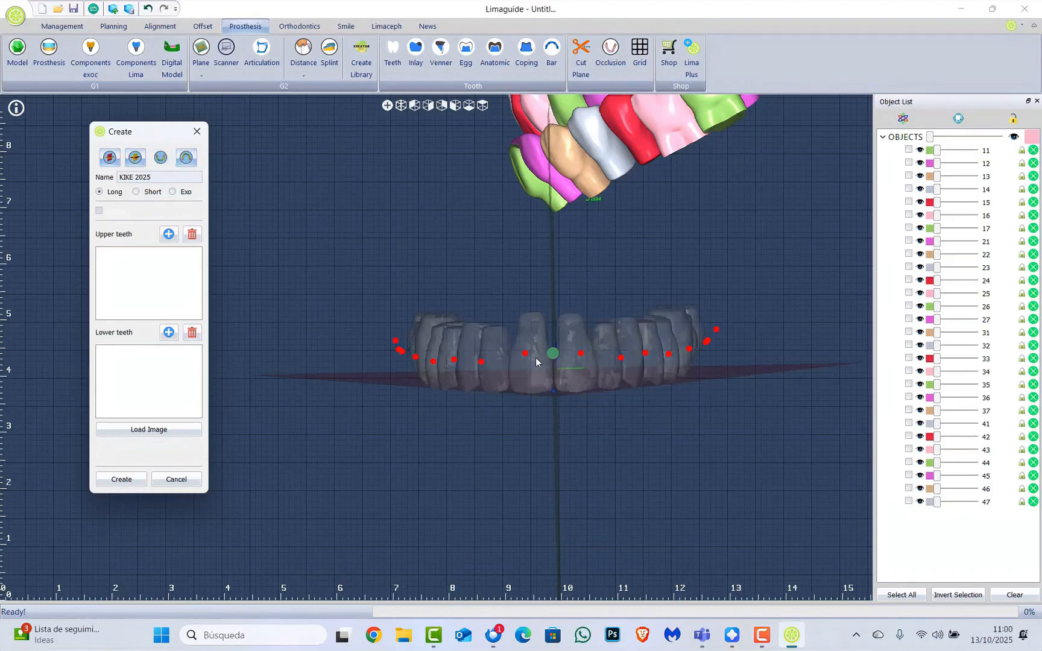
middle_drag(536, 359, 540, 378)
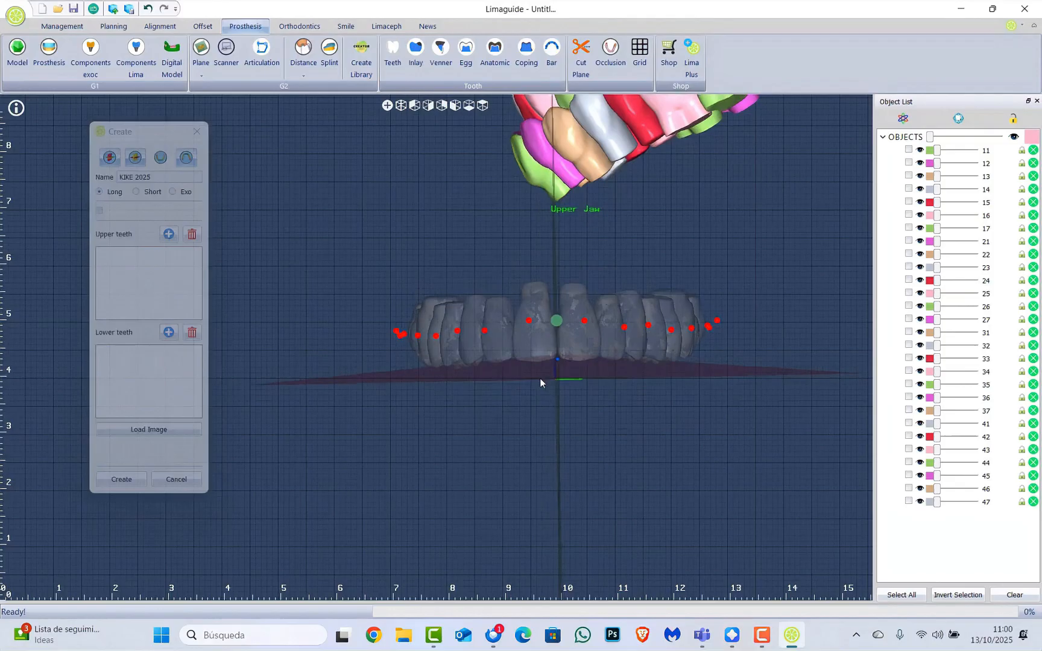
click(171, 278)
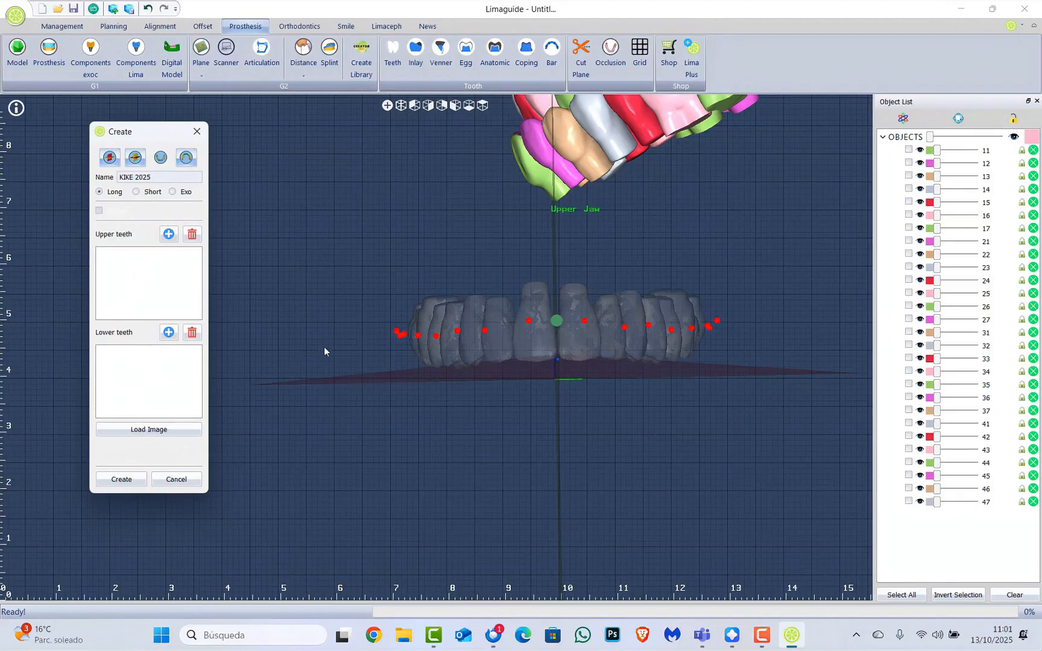
scroll(324, 347, down, 5)
Select every tooth object, enable the transform gizmo and rotate the tooth set upright facing front
middle_drag(397, 289, 491, 302)
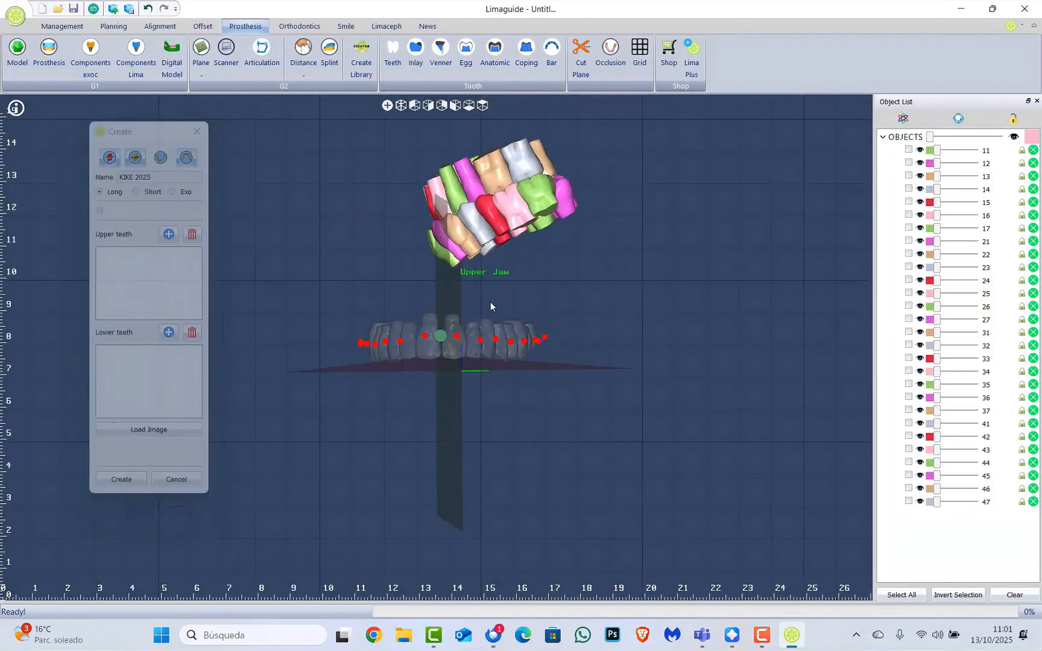
click(914, 596)
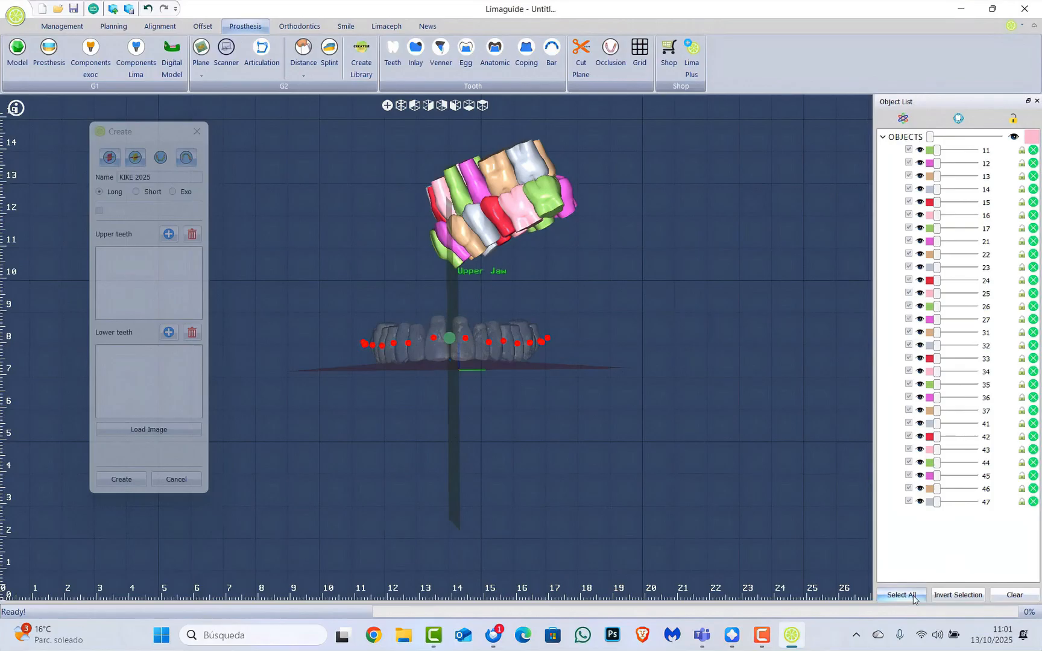
click(905, 118)
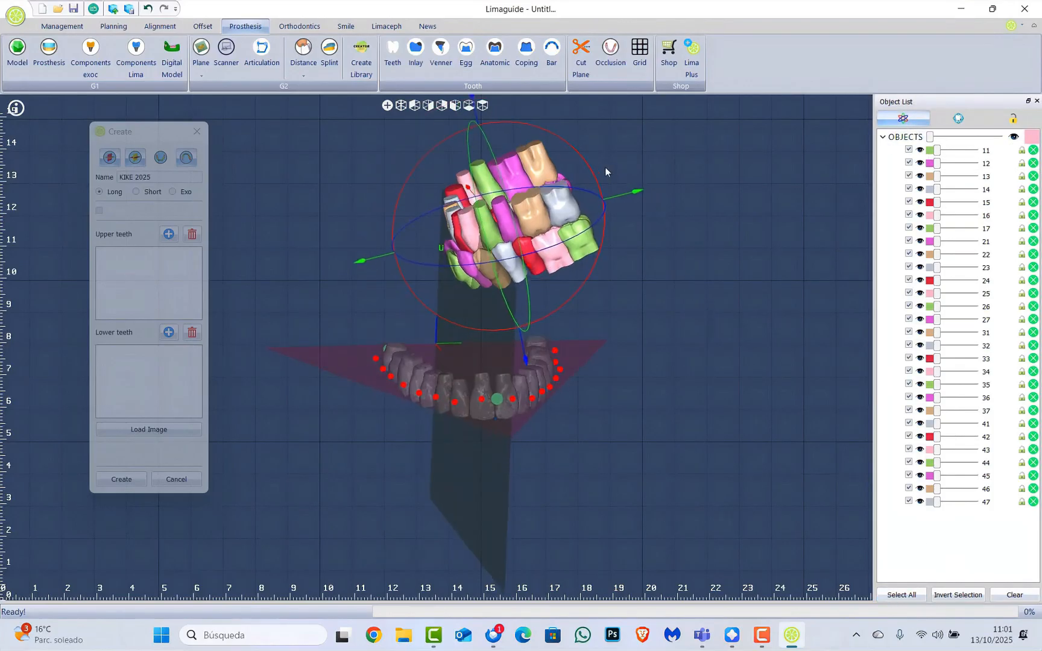
mouse_move(590, 159)
mouse_down()
mouse_move(596, 175)
mouse_move(586, 163)
mouse_up()
middle_drag(567, 236, 571, 192)
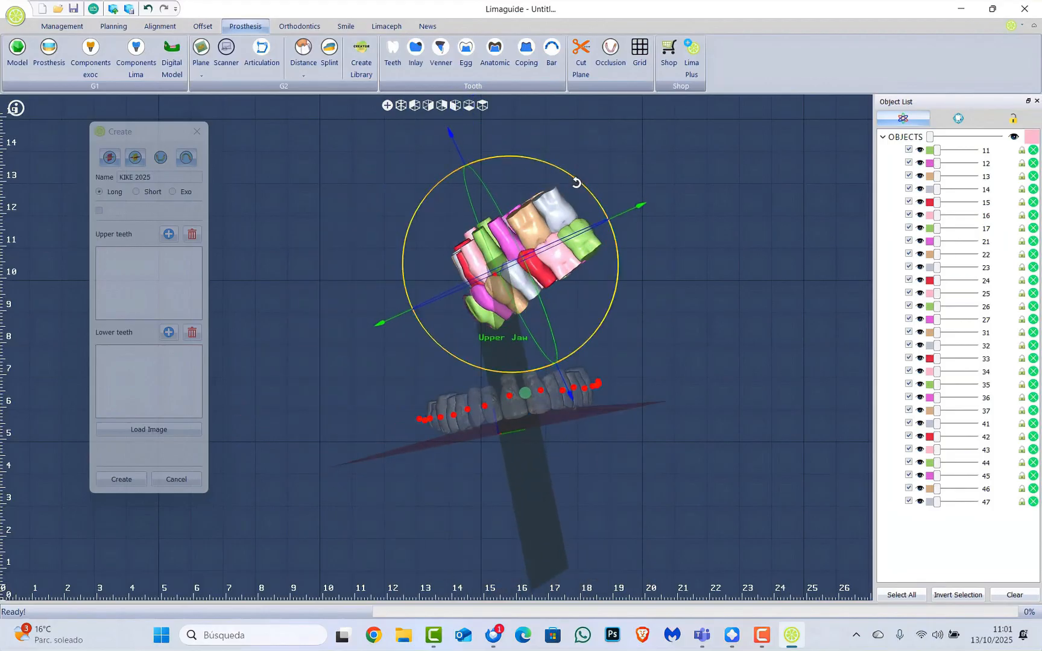
drag(577, 178, 476, 302)
mouse_move(605, 199)
middle_down()
mouse_move(647, 312)
mouse_move(590, 212)
middle_up()
drag(590, 212, 434, 331)
Rotate the tooth set further, lower it onto the lower arch and slide it left
middle_drag(504, 322, 593, 237)
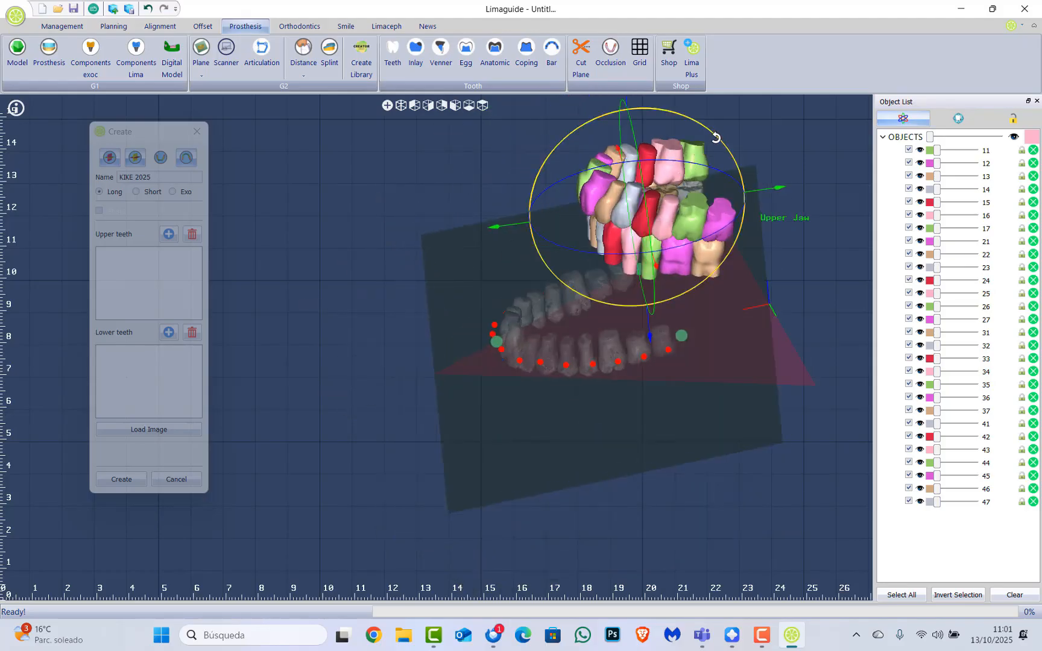
drag(715, 138, 697, 131)
middle_drag(680, 280, 564, 212)
drag(583, 183, 586, 184)
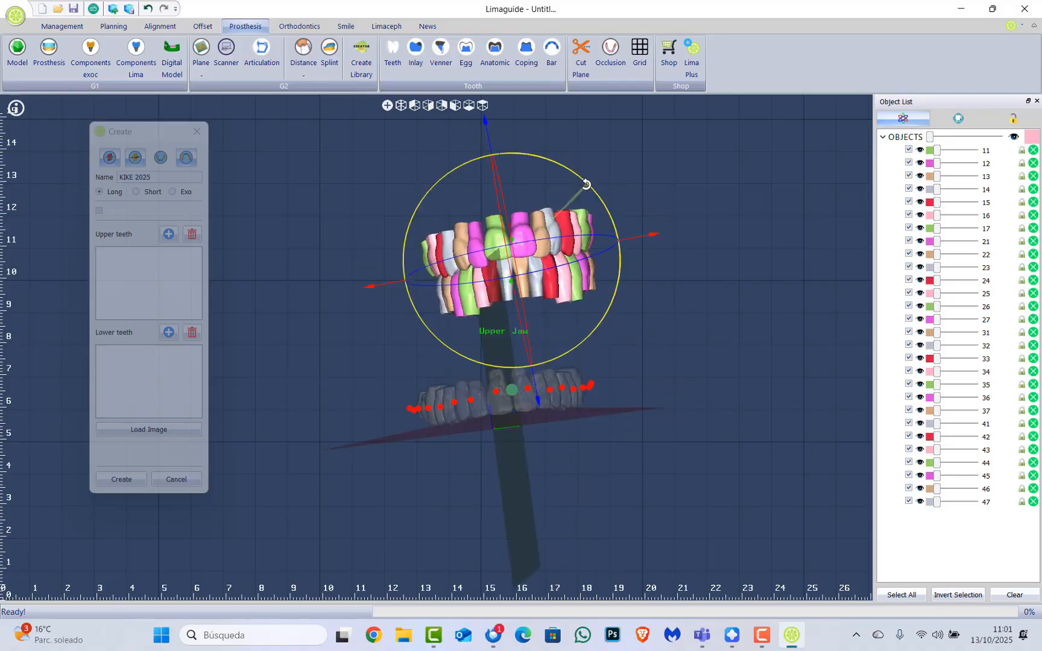
drag(535, 413, 554, 529)
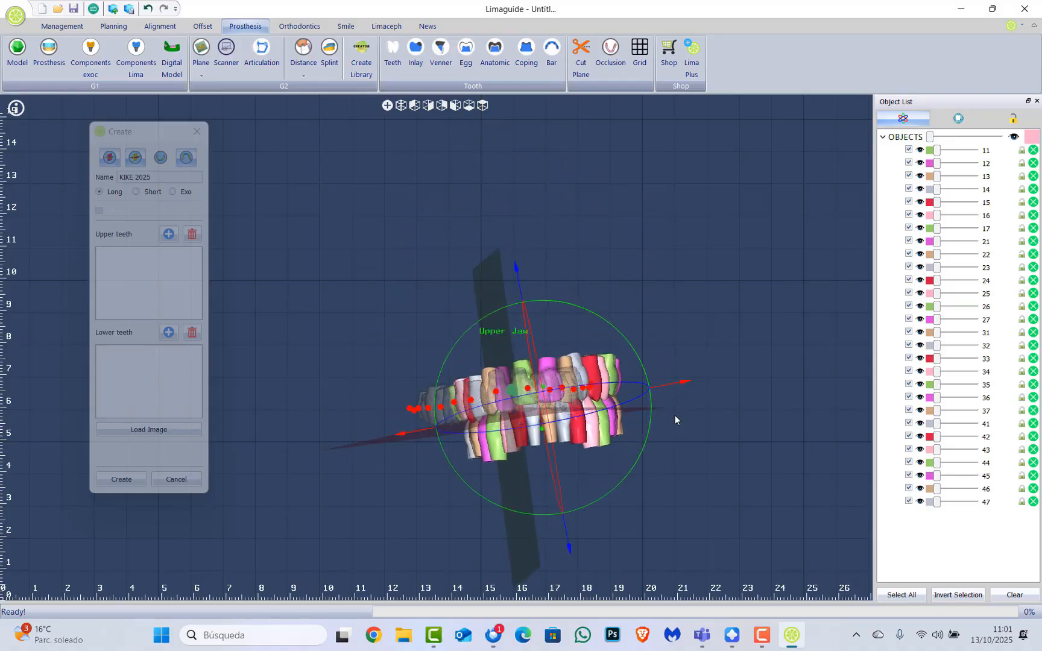
drag(678, 383, 644, 384)
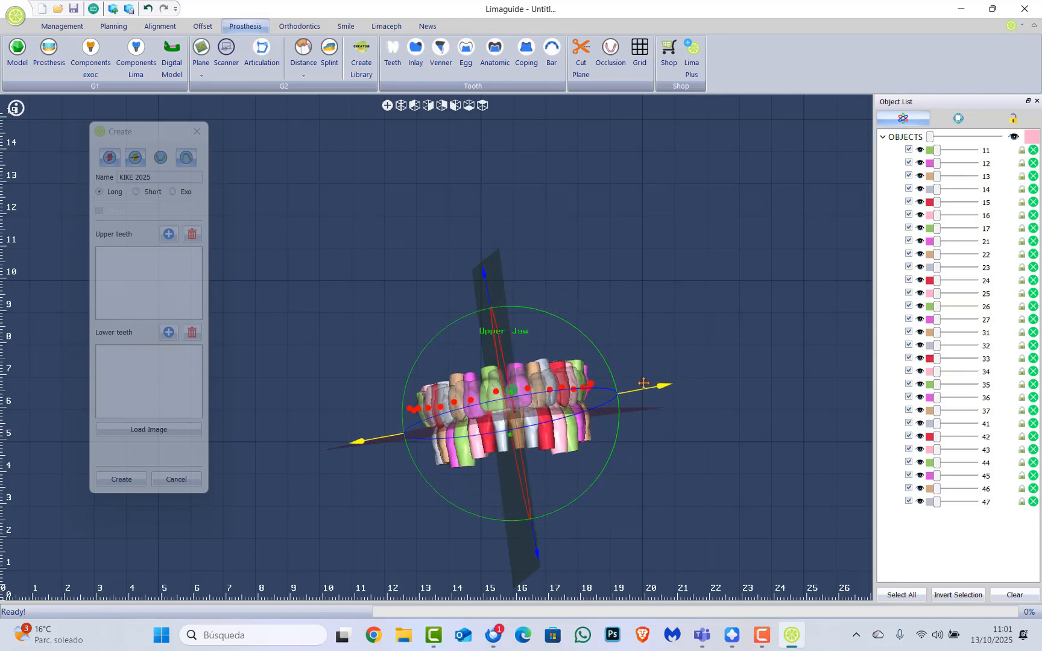
Slide the teeth back along the arch midline and straighten the set's rotation
right_drag(582, 343, 592, 449)
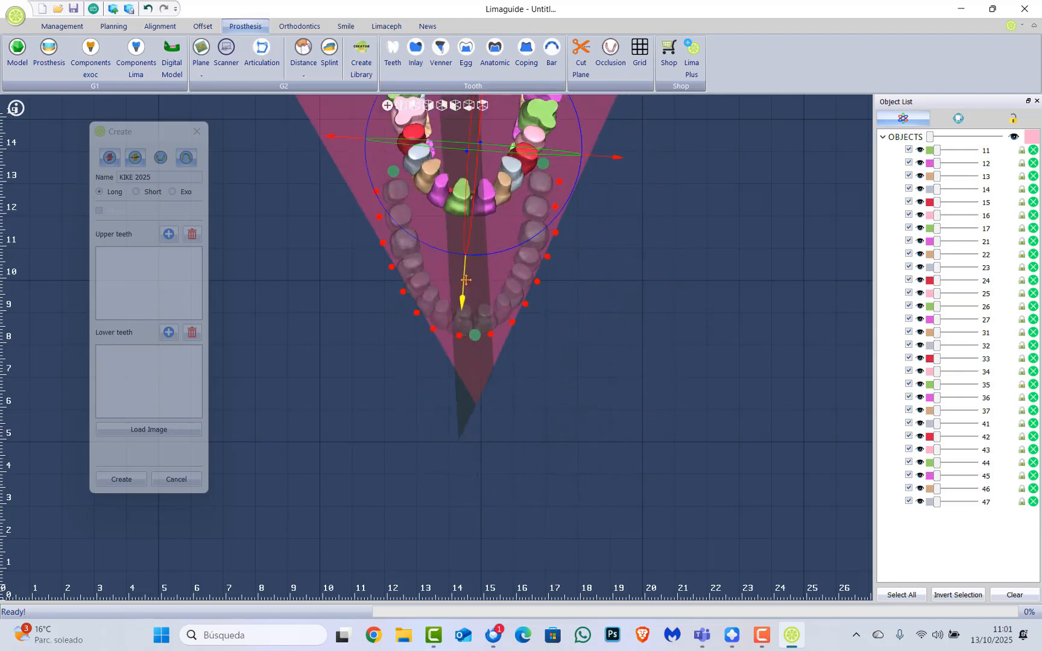
drag(494, 333, 500, 400)
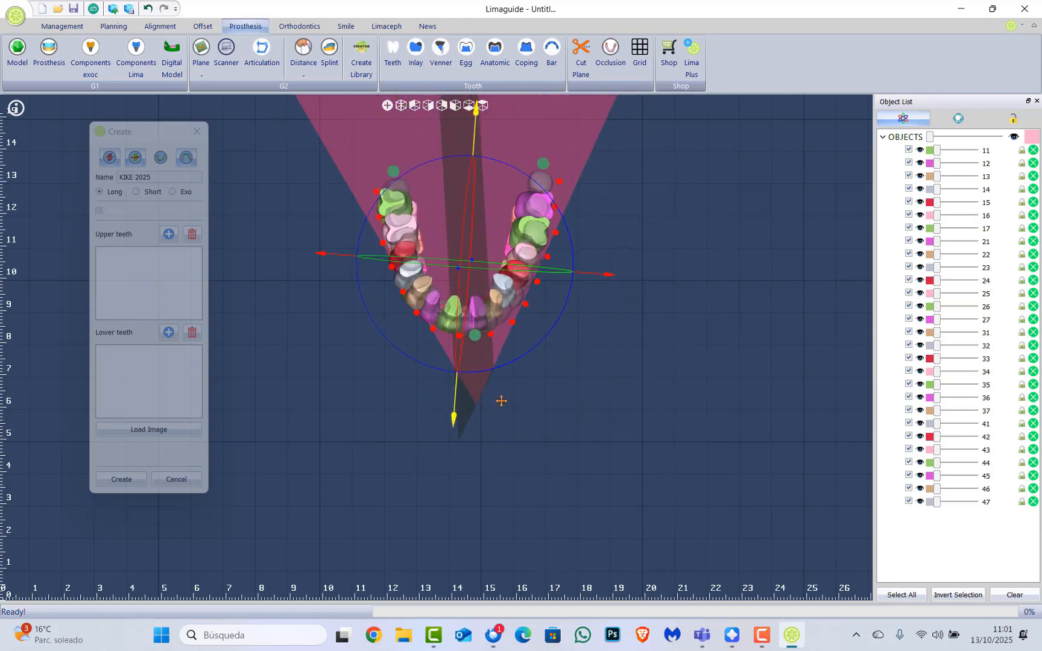
drag(573, 253, 602, 275)
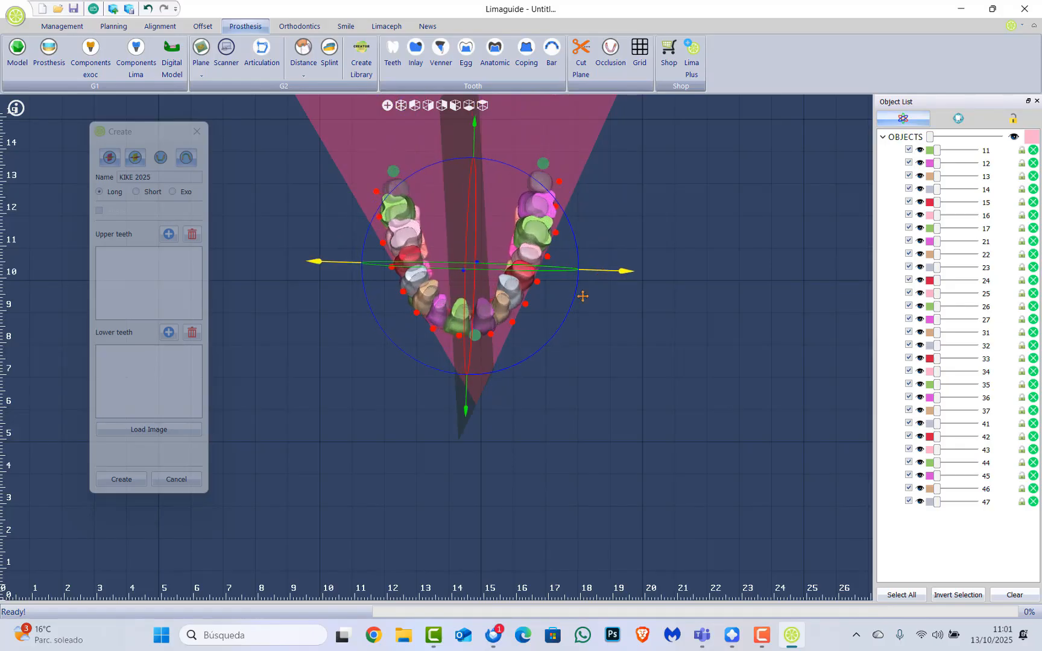
scroll(582, 296, up, 4)
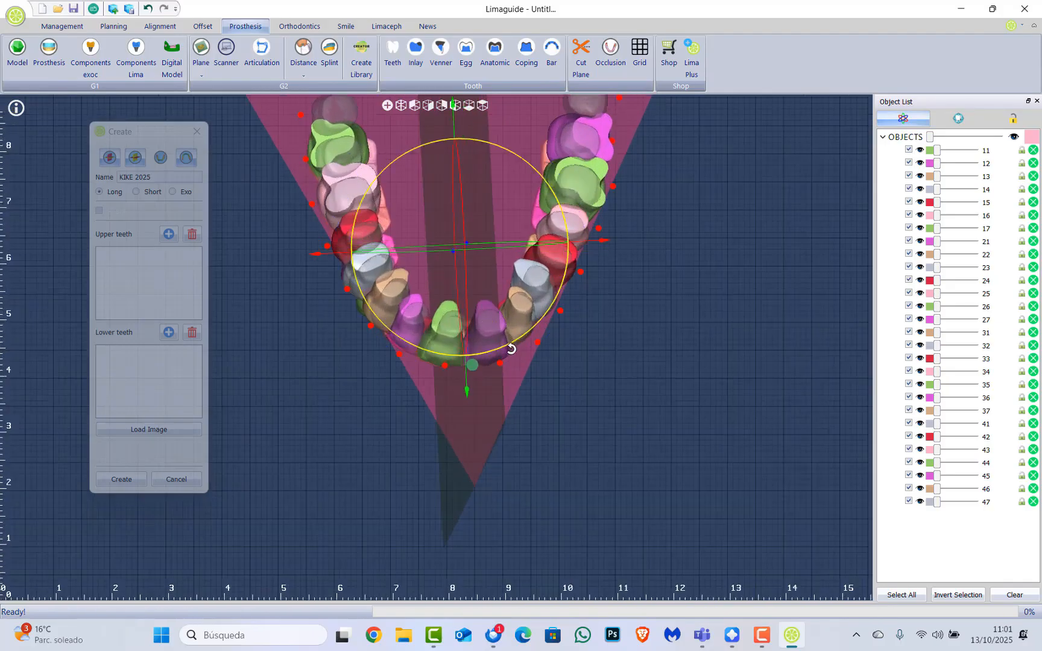
drag(561, 216, 594, 246)
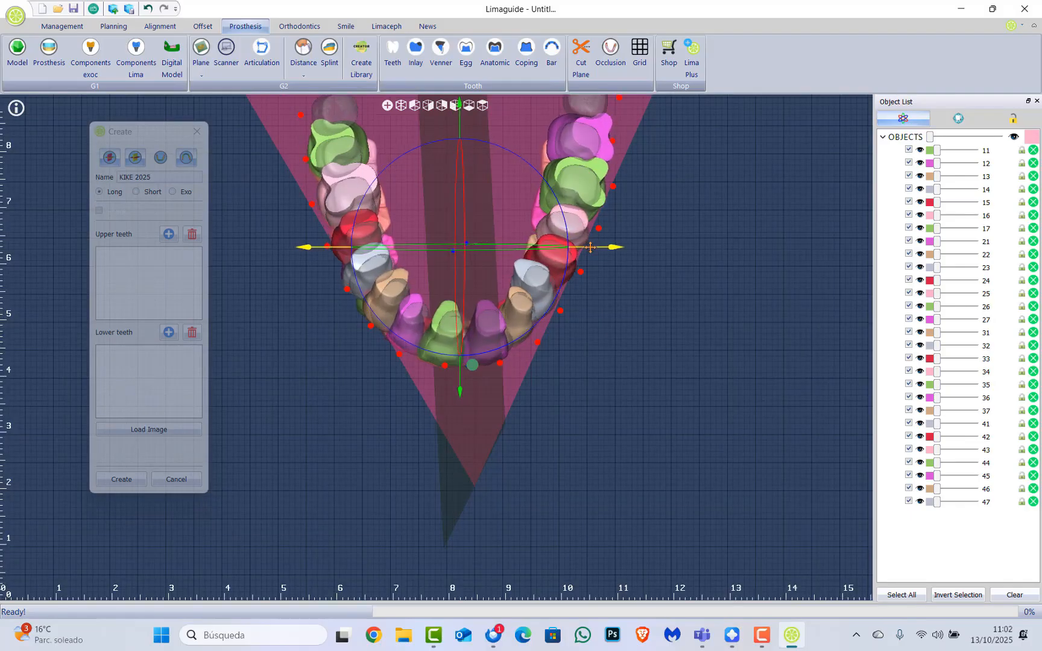
scroll(474, 368, up, 6)
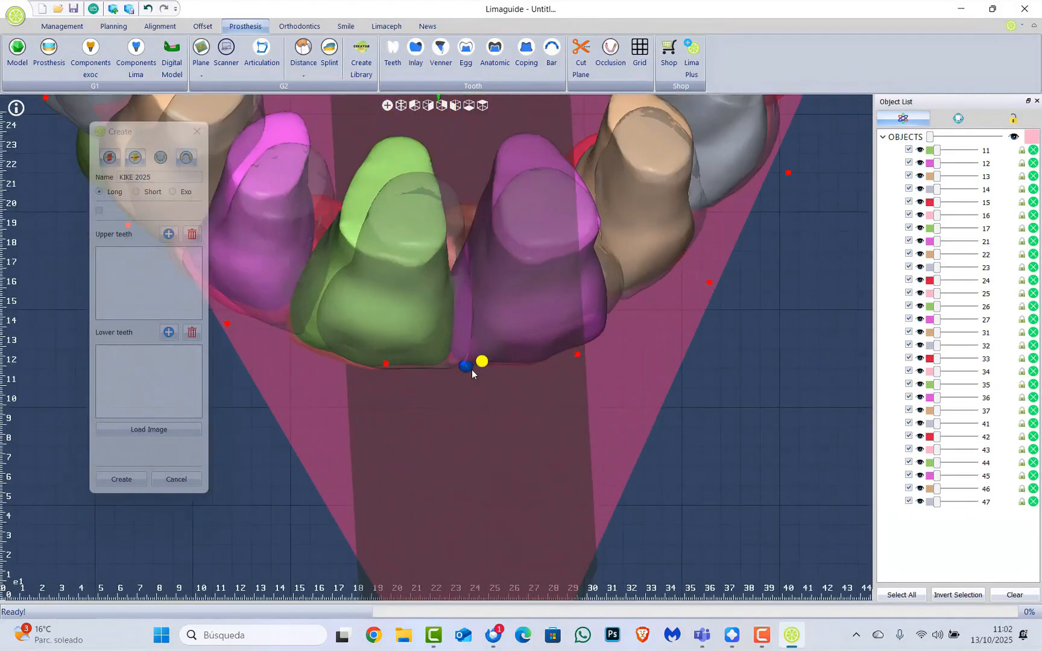
scroll(473, 375, up, 2)
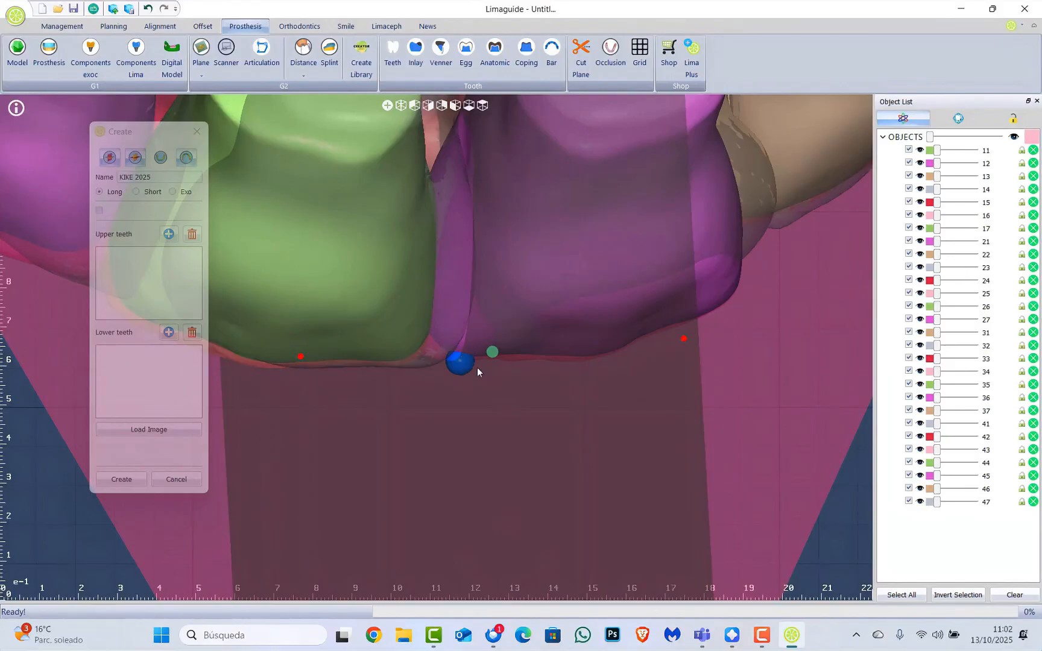
scroll(477, 371, down, 5)
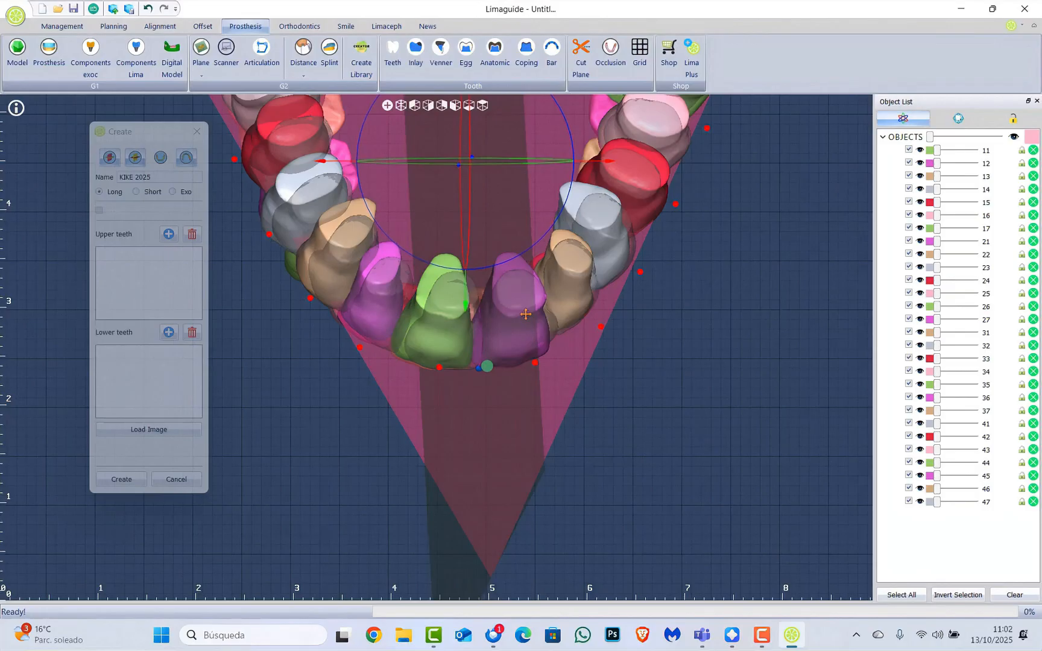
Shift the teeth right, rotate them and nudge them front-back until centred on the midline
middle_drag(572, 359, 564, 368)
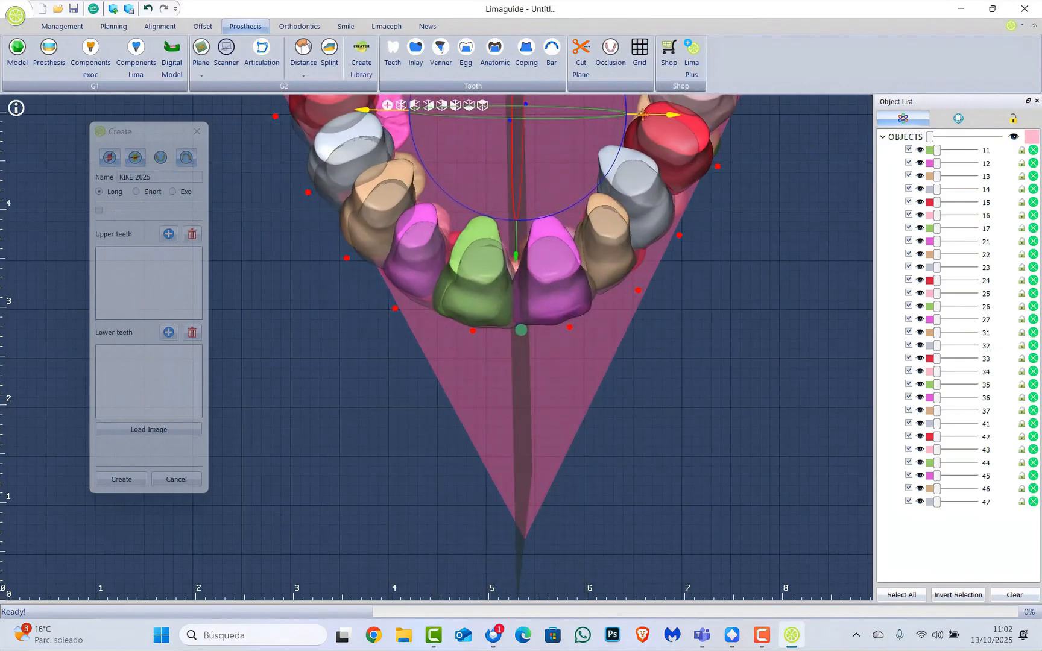
drag(641, 114, 648, 114)
middle_drag(597, 275, 693, 363)
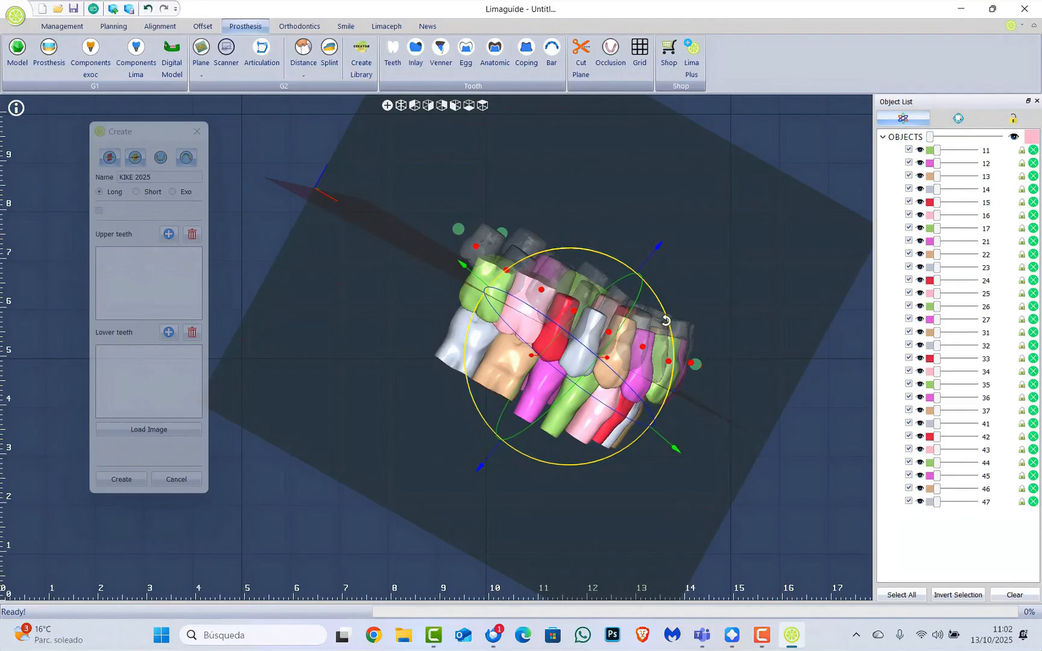
drag(666, 320, 670, 313)
drag(647, 256, 660, 244)
drag(675, 299, 685, 312)
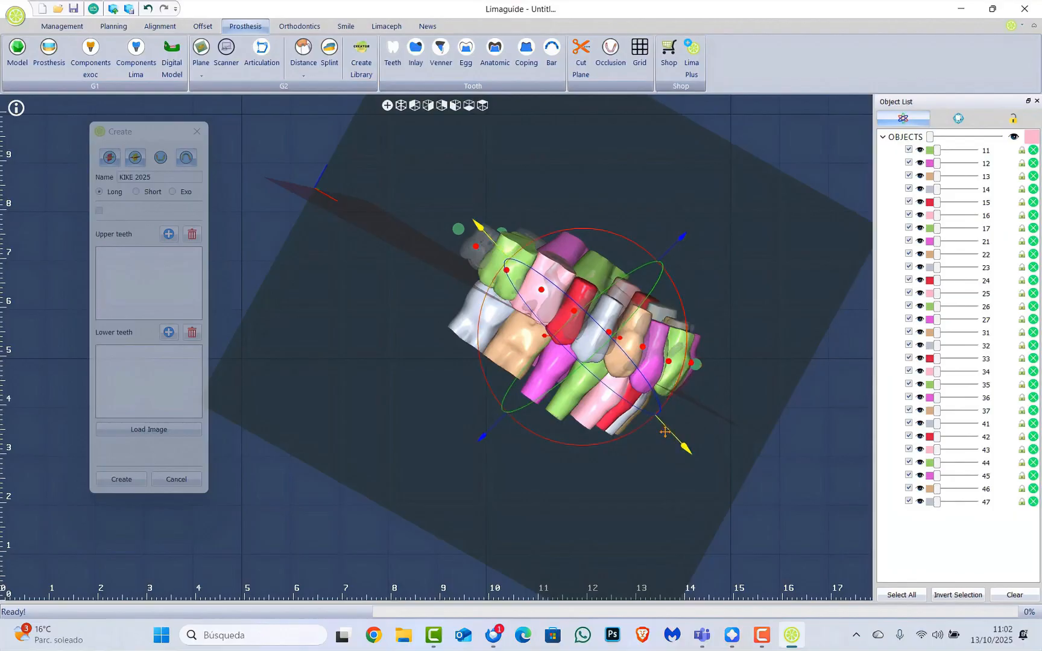
drag(667, 426, 663, 419)
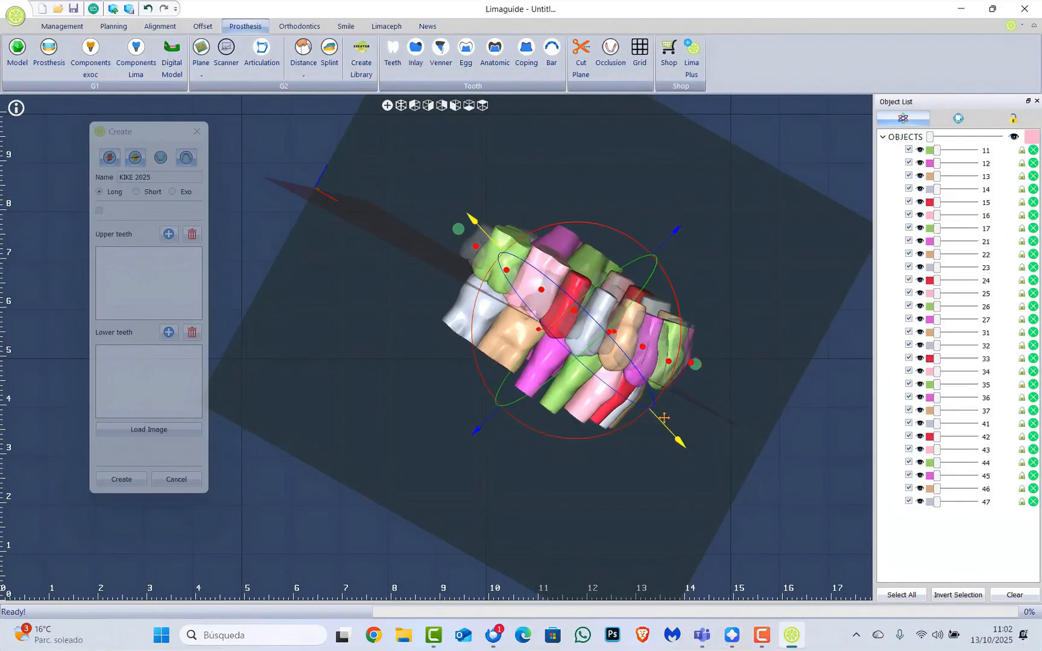
middle_drag(663, 418, 508, 588)
scroll(507, 588, up, 5)
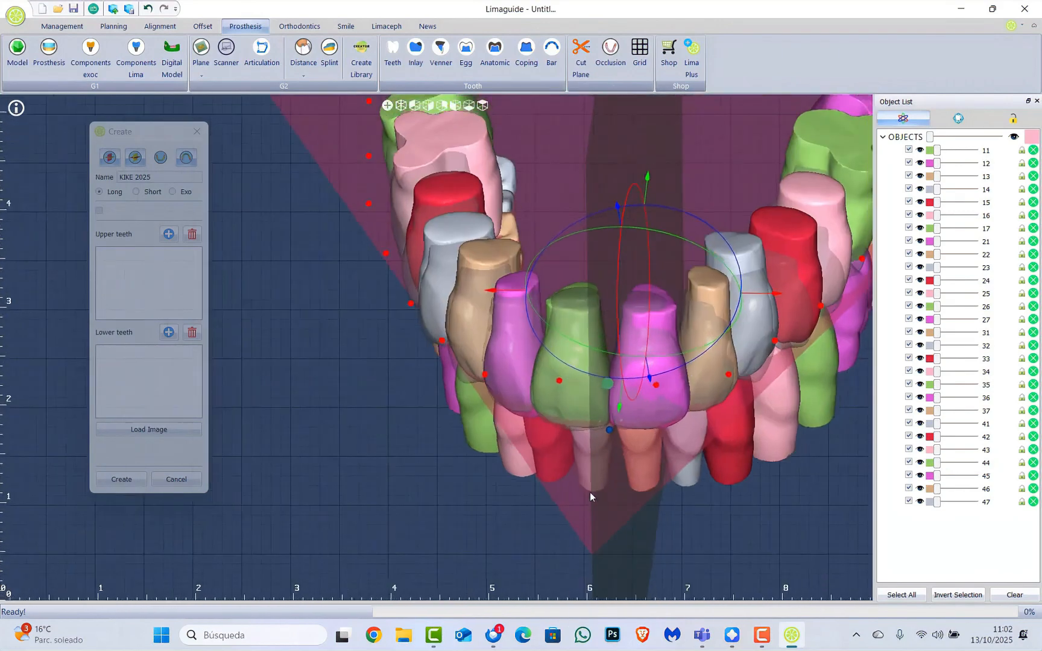
middle_drag(599, 462, 624, 388)
scroll(624, 389, down, 5)
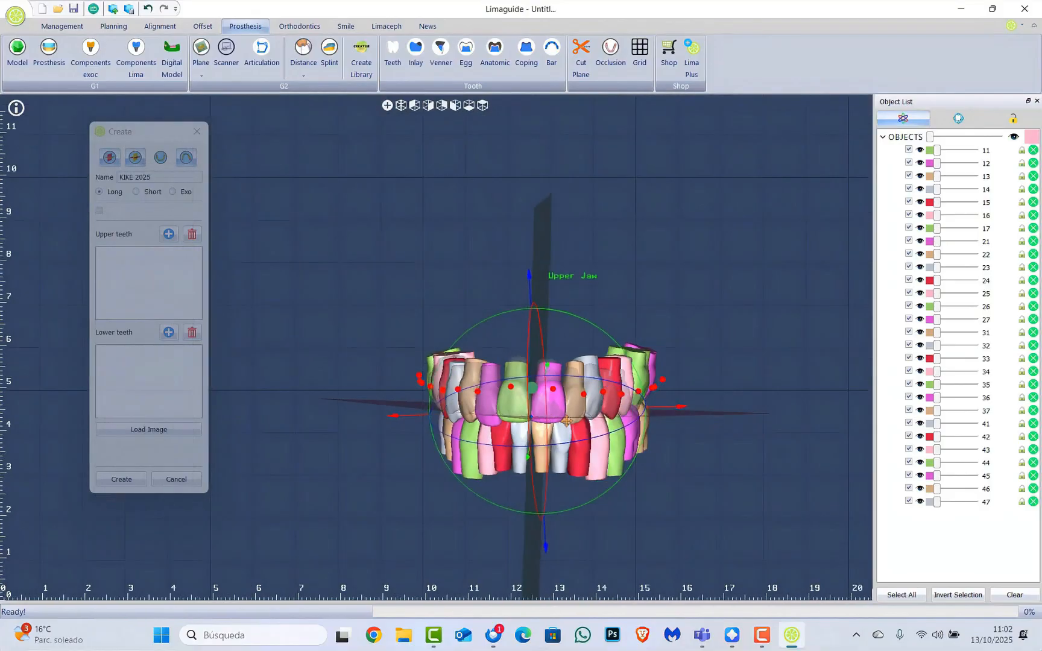
Rotate the tooth set slightly clockwise to level it on the arch
scroll(570, 410, up, 3)
middle_drag(570, 410, 569, 410)
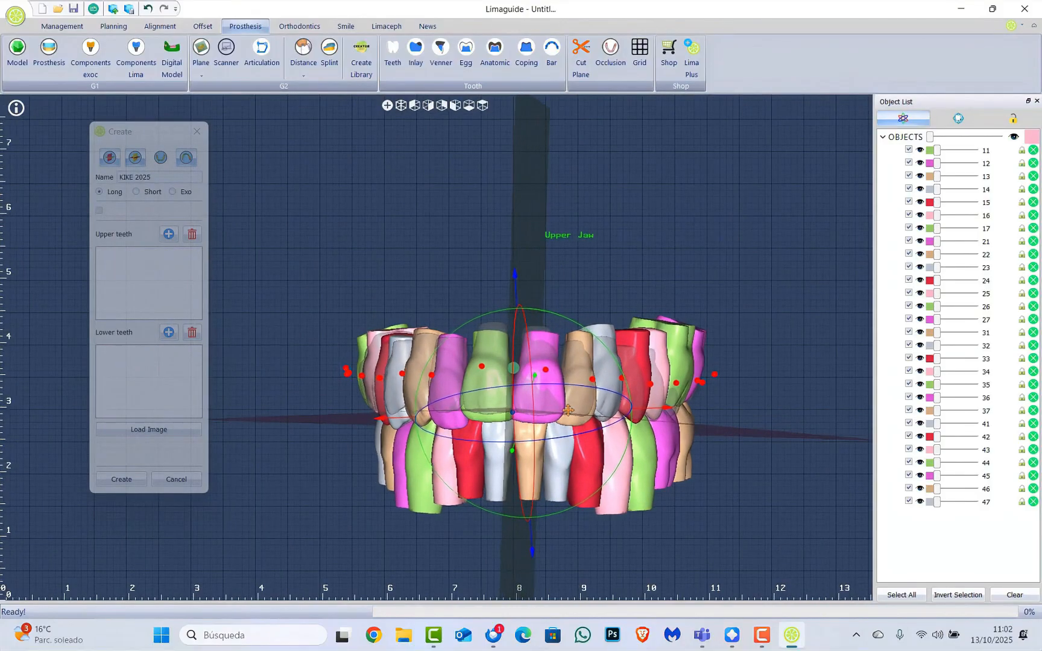
drag(605, 347, 607, 349)
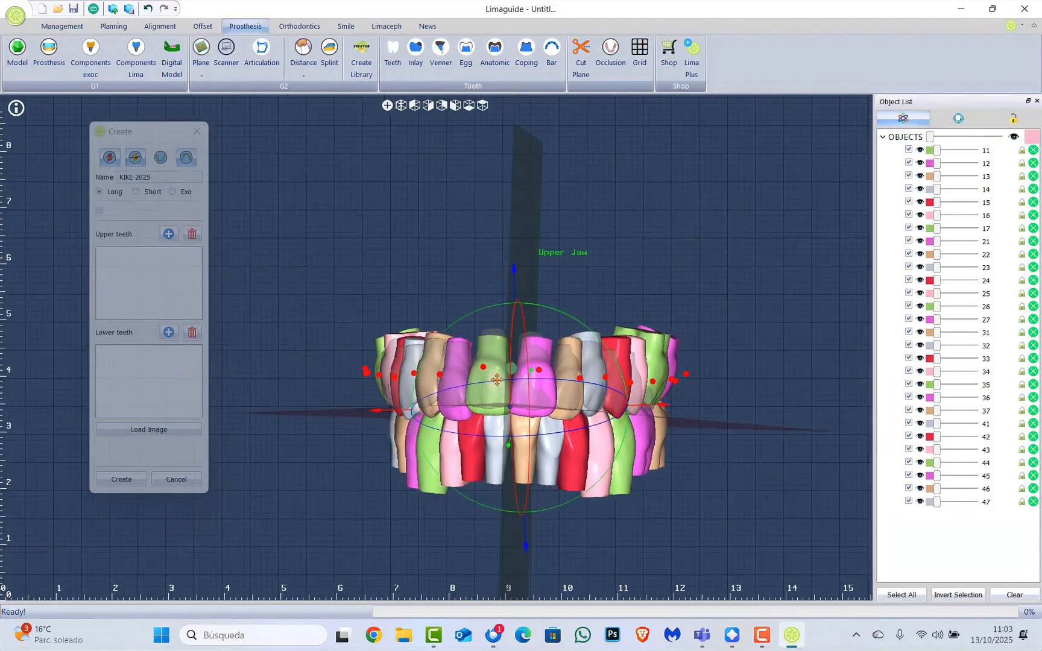
scroll(508, 407, down, 3)
middle_drag(508, 408, 515, 402)
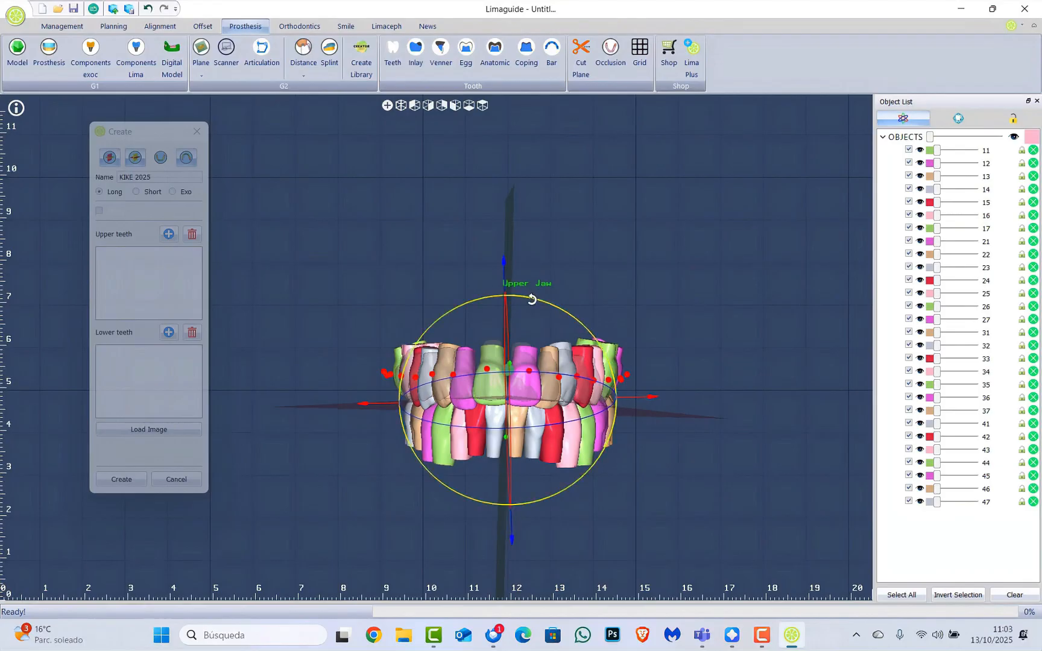
mouse_move(531, 299)
mouse_down()
mouse_move(510, 273)
mouse_move(542, 298)
mouse_move(526, 297)
mouse_up()
scroll(513, 353, up, 5)
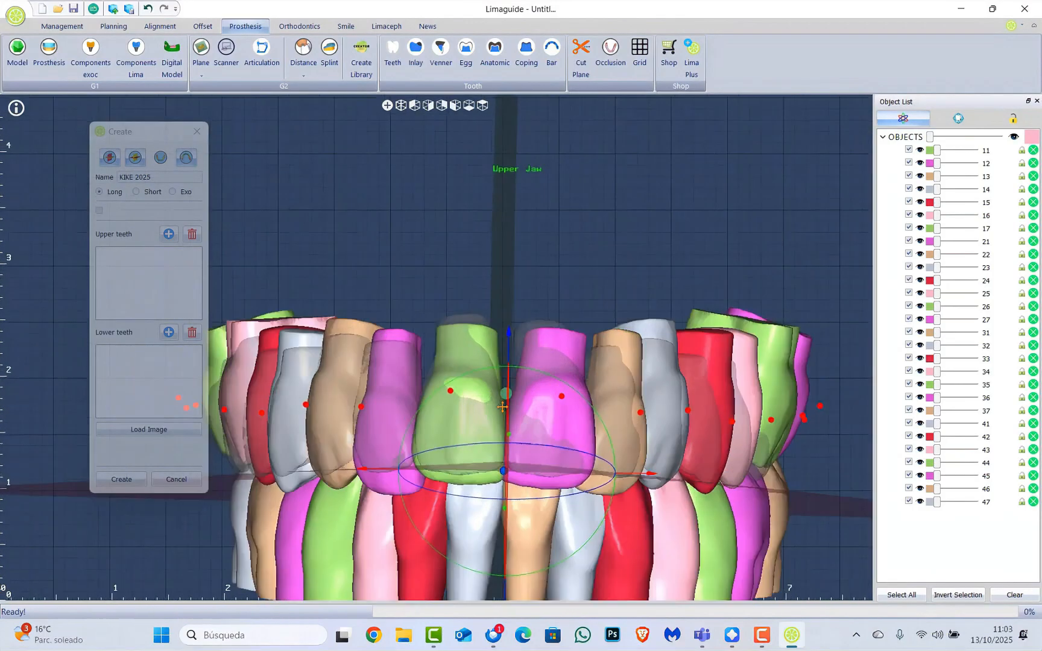
right_drag(511, 362, 658, 408)
scroll(657, 410, down, 5)
Shift the teeth slightly along the front-back axis and switch off the transform handles
right_drag(598, 425, 561, 481)
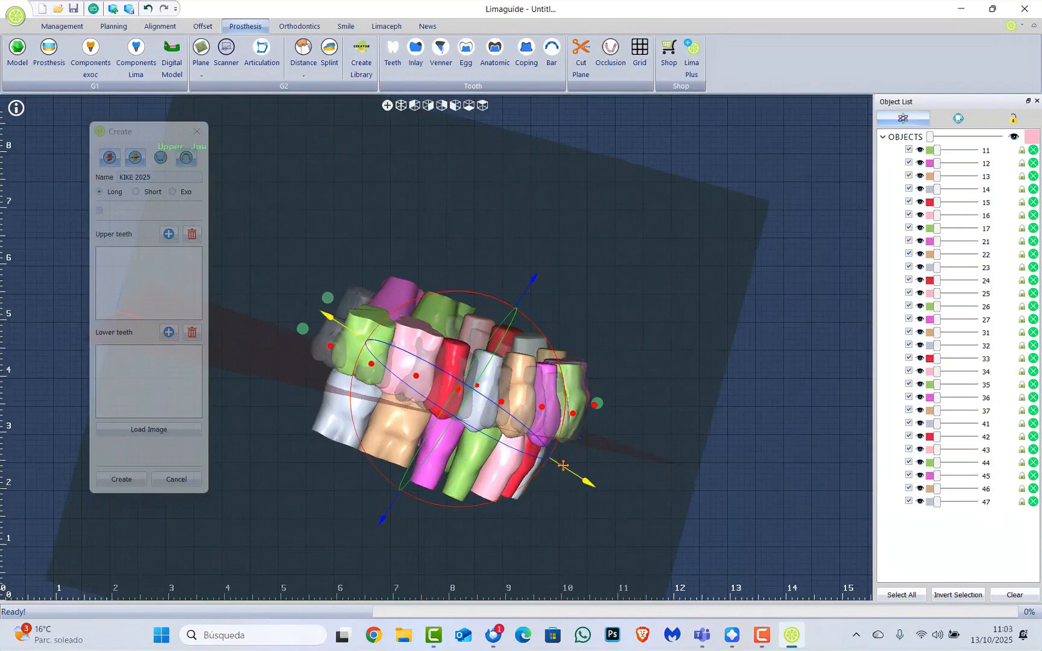
drag(564, 465, 562, 462)
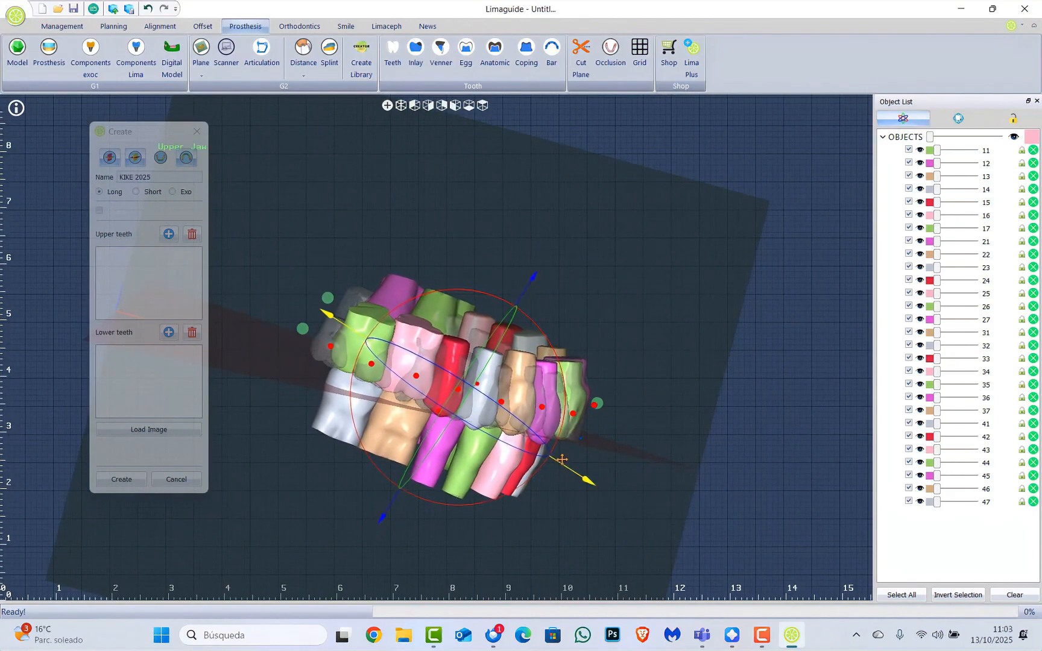
right_drag(562, 459, 601, 424)
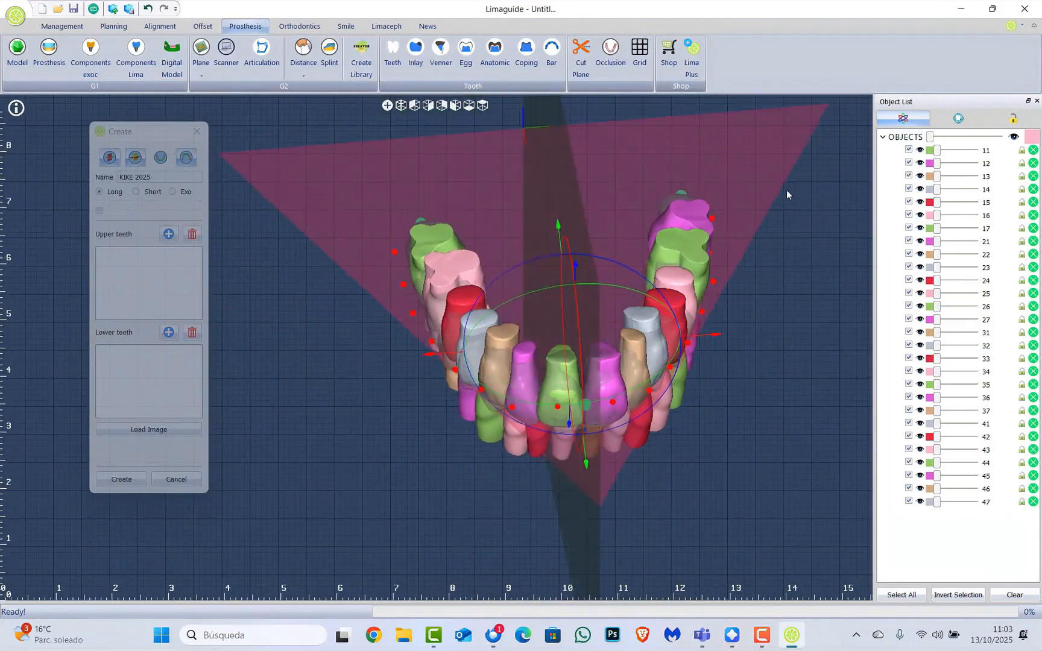
click(906, 119)
click(907, 119)
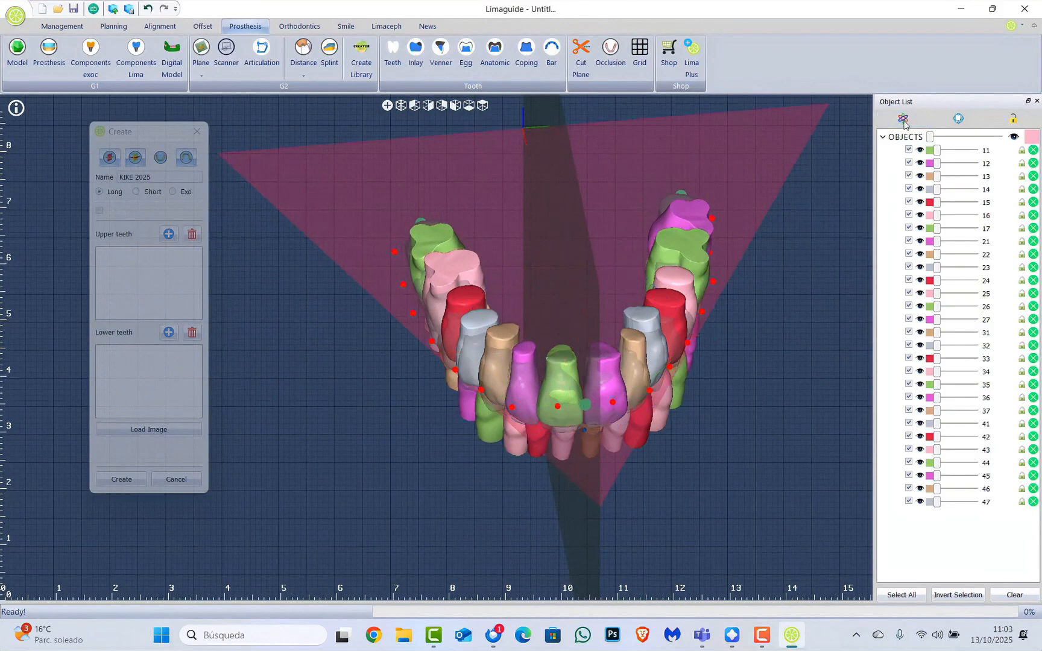
scroll(740, 400, down, 4)
right_drag(505, 447, 500, 384)
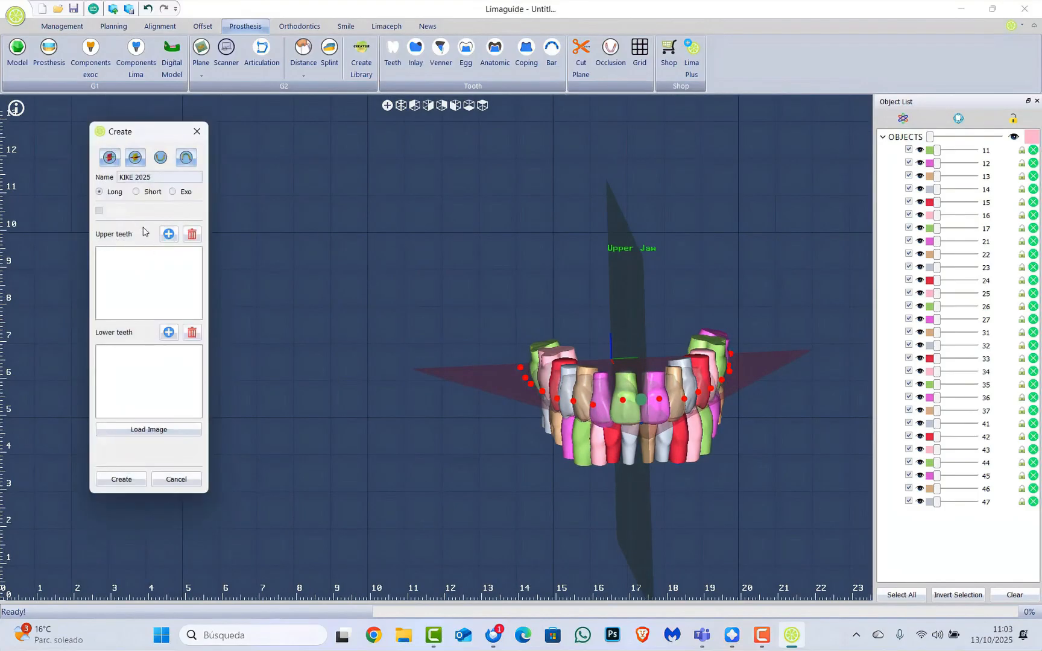
Load teeth 11 through 27 into the KIKE 2025 upper teeth list
drag(148, 136, 151, 117)
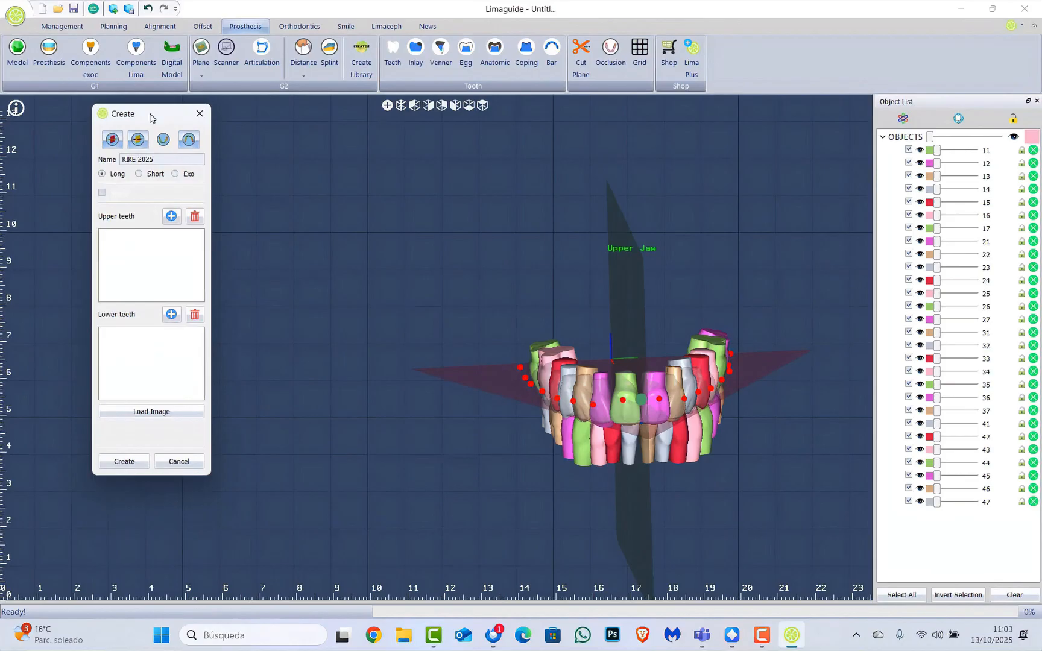
click(172, 216)
drag(144, 164, 317, 132)
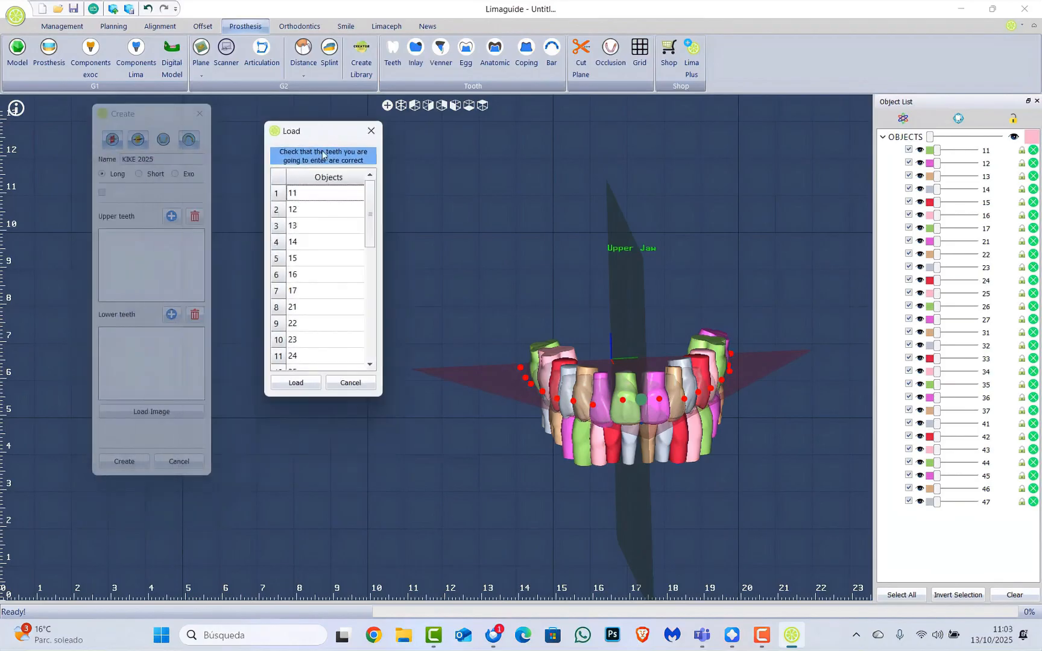
drag(316, 196, 323, 308)
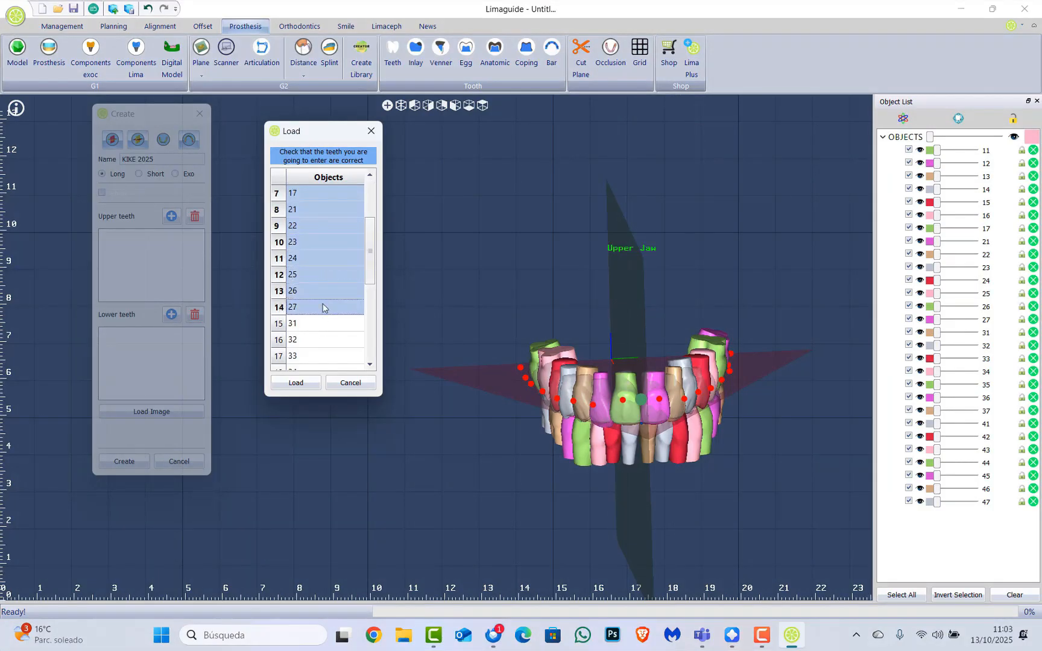
click(304, 390)
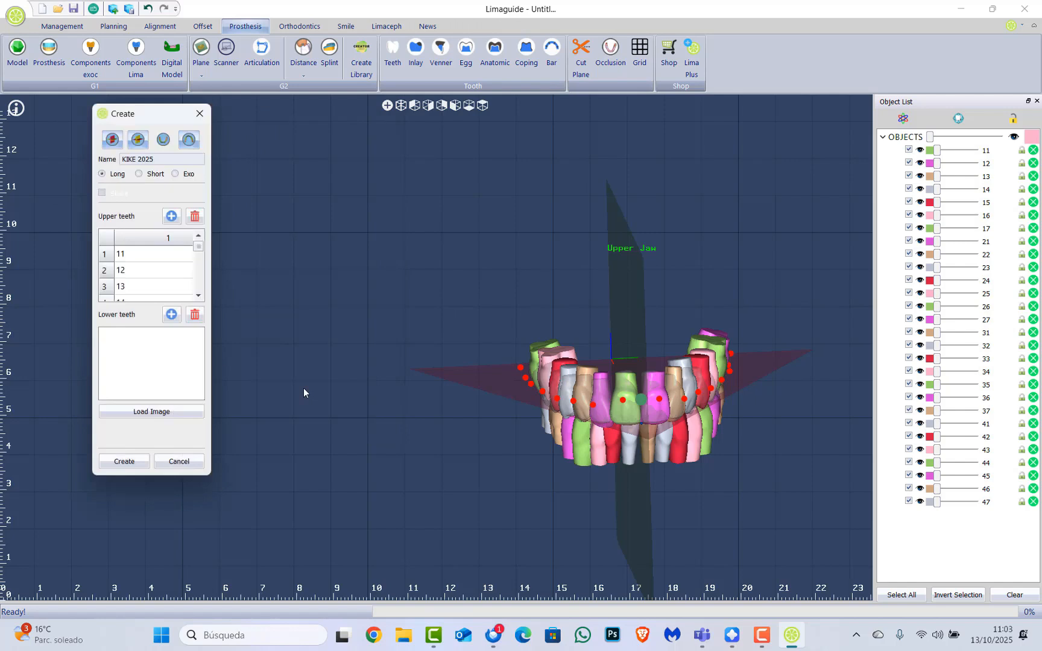
Load teeth 31 through 47 into the lower teeth list
click(172, 315)
scroll(163, 332, down, 2)
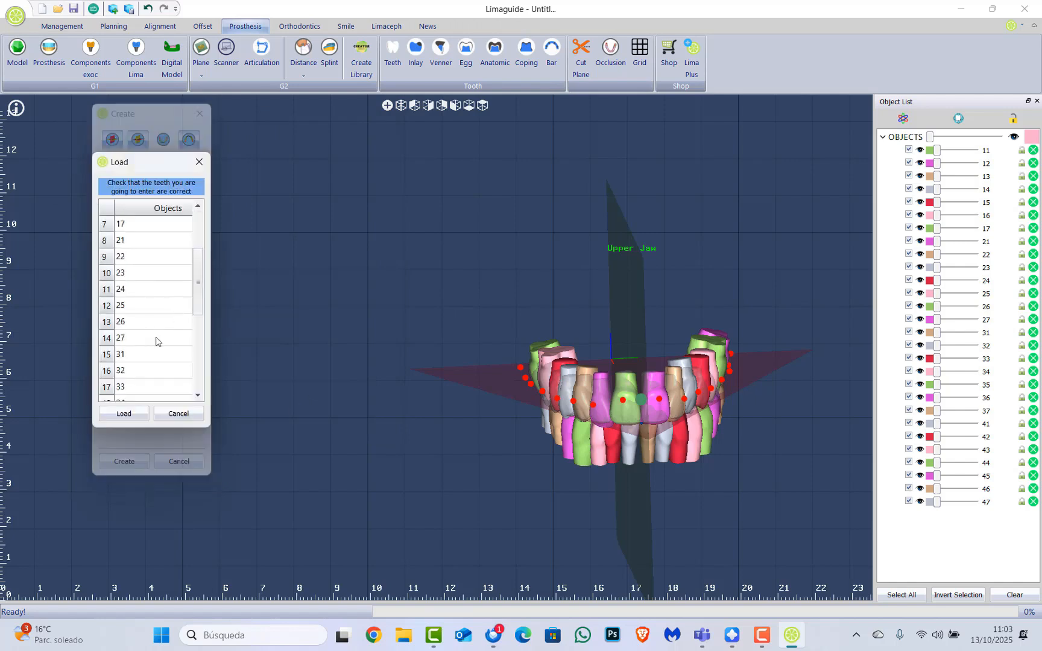
click(155, 355)
scroll(158, 326, down, 2)
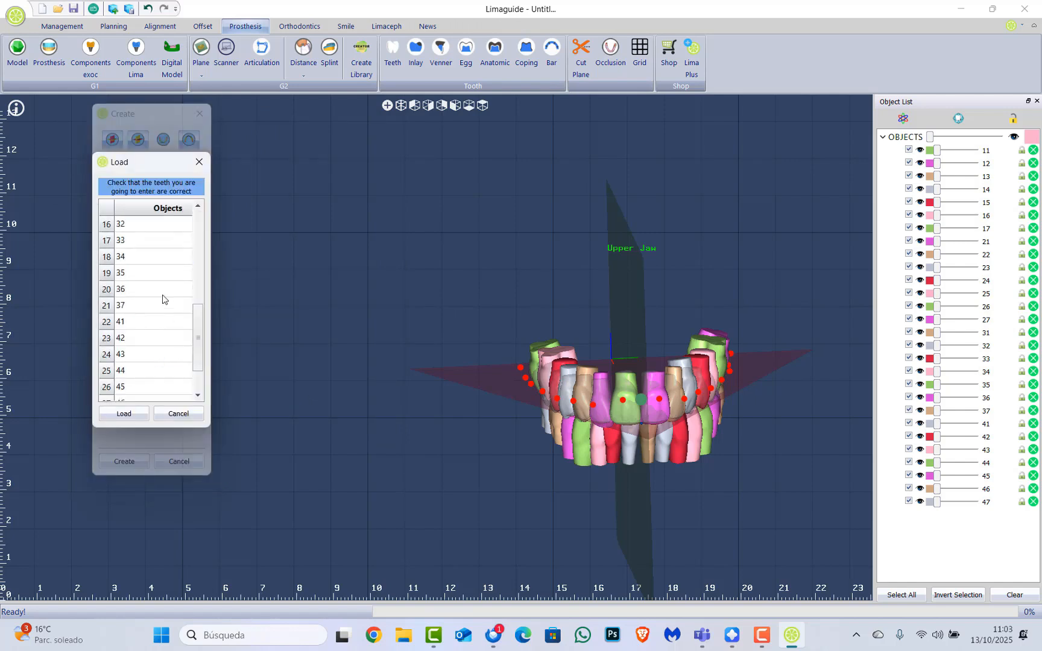
shift+click(157, 278)
drag(158, 278, 154, 379)
scroll(156, 348, down, 2)
click(124, 414)
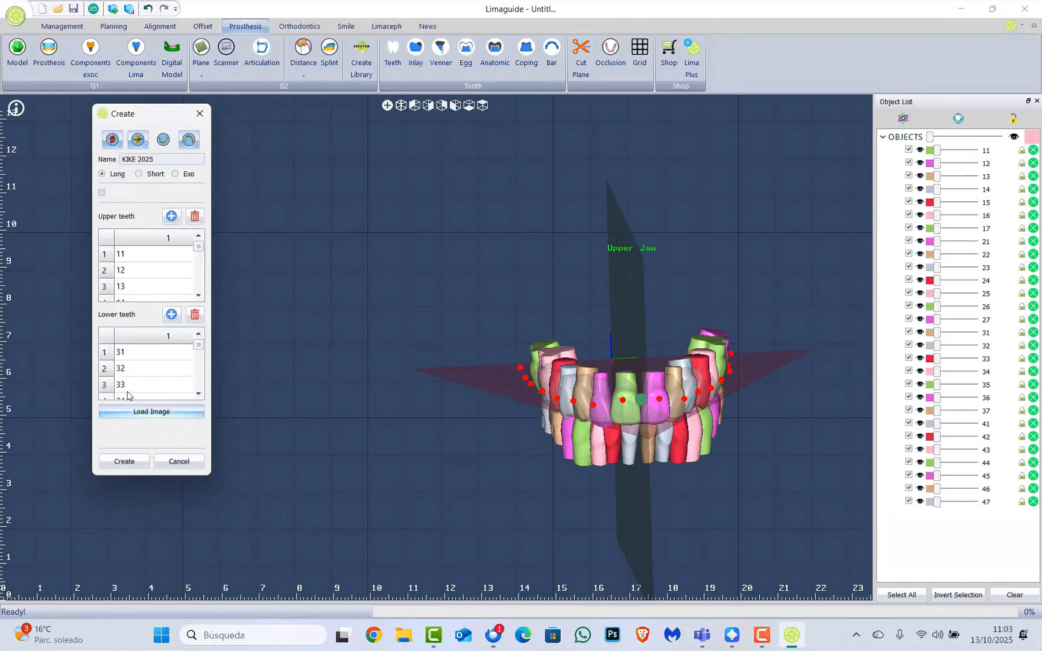
scroll(419, 354, down, 2)
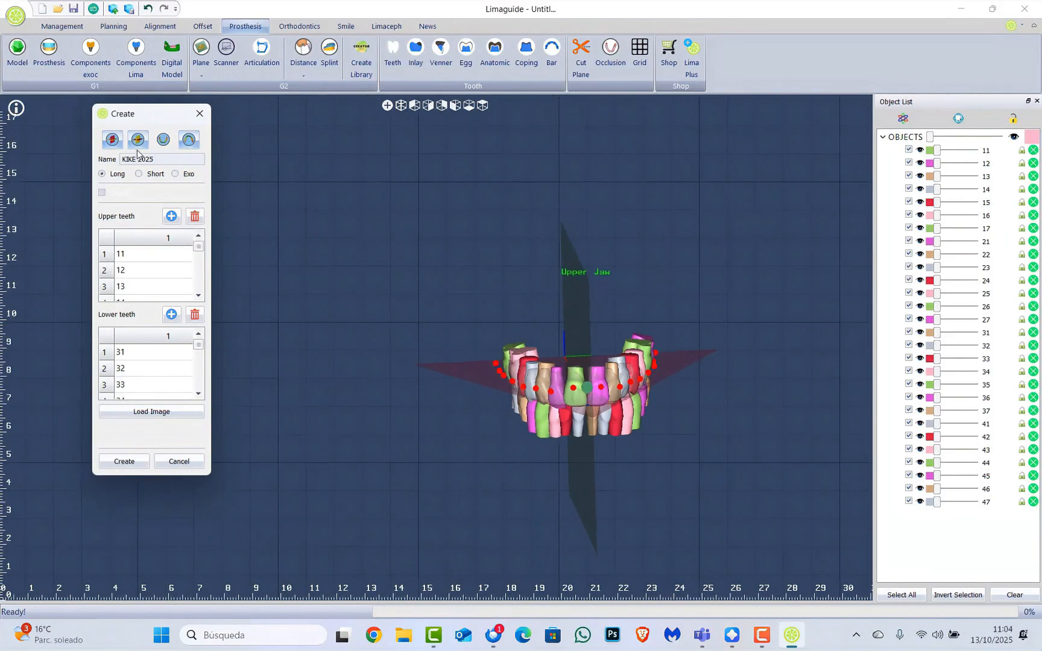
Toggle the lower jaw arch points off again and hide lower teeth 47 through 31
click(188, 140)
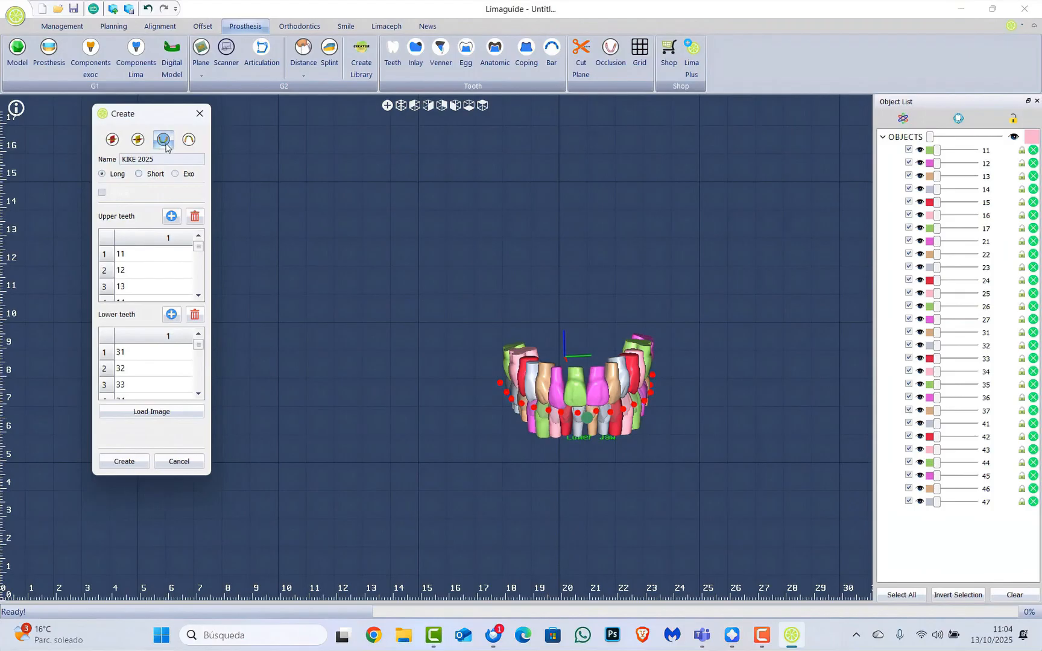
click(166, 144)
scroll(649, 466, up, 5)
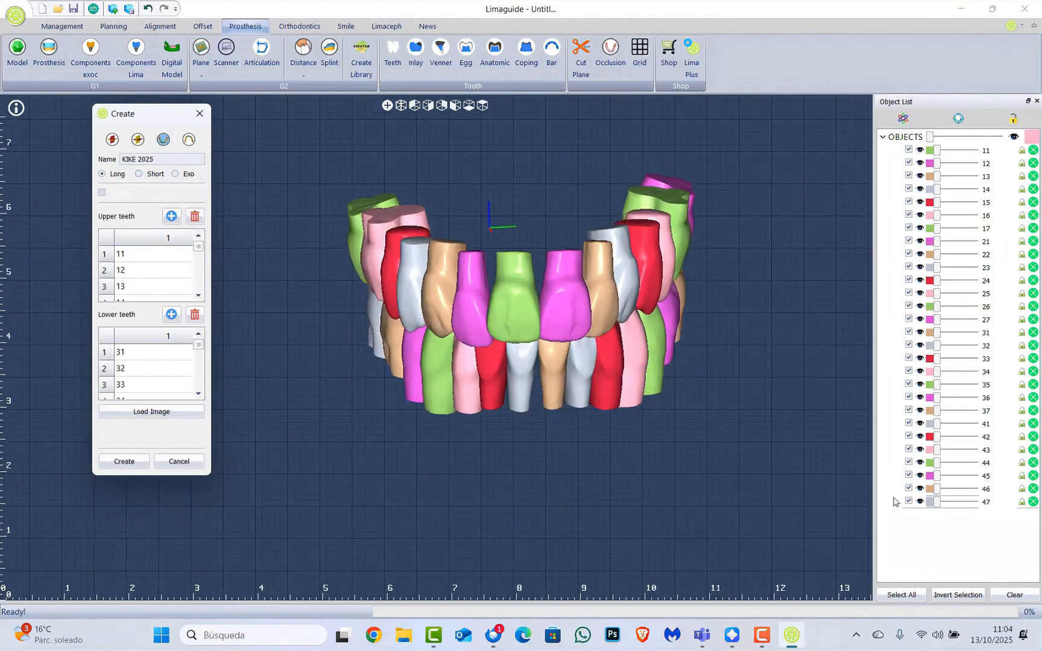
click(921, 505)
click(920, 489)
click(920, 475)
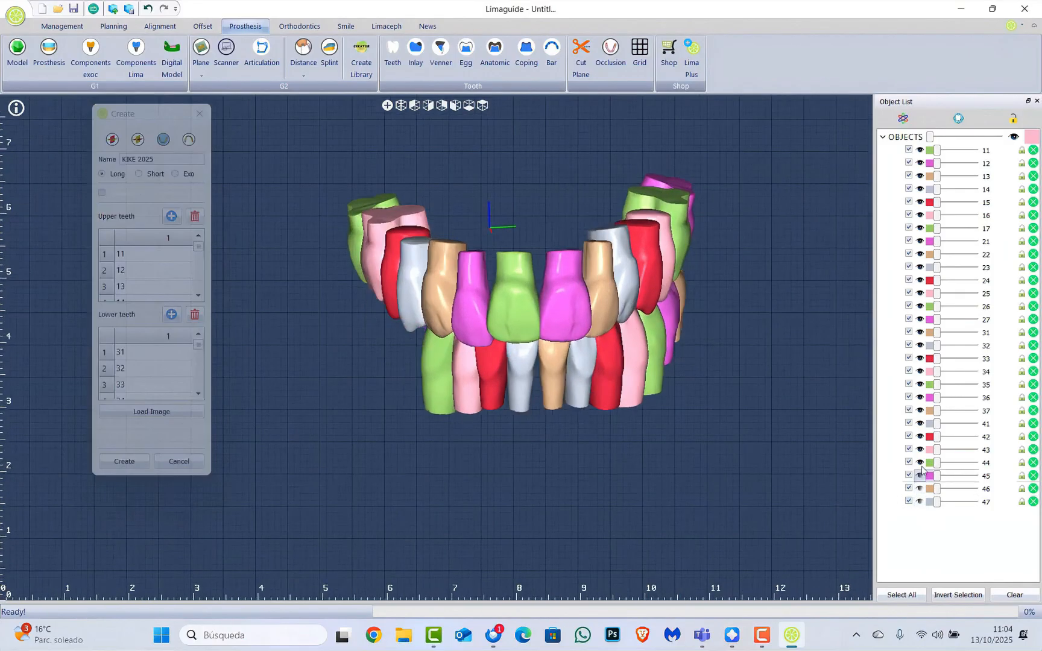
click(920, 463)
click(920, 450)
click(920, 436)
click(920, 423)
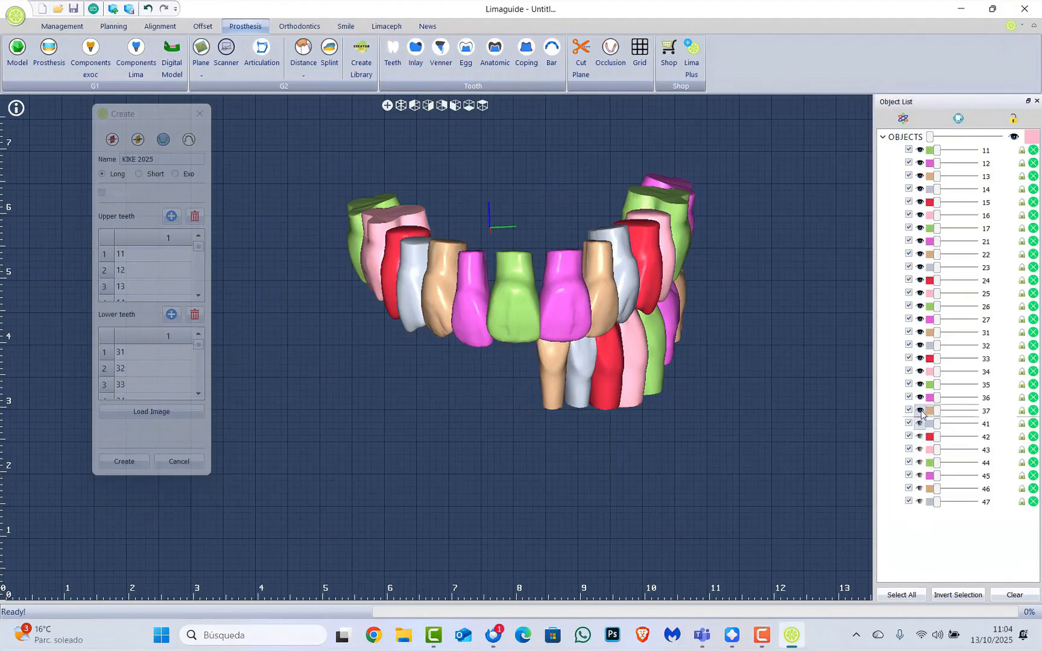
click(920, 410)
click(920, 398)
click(920, 385)
click(920, 371)
click(920, 358)
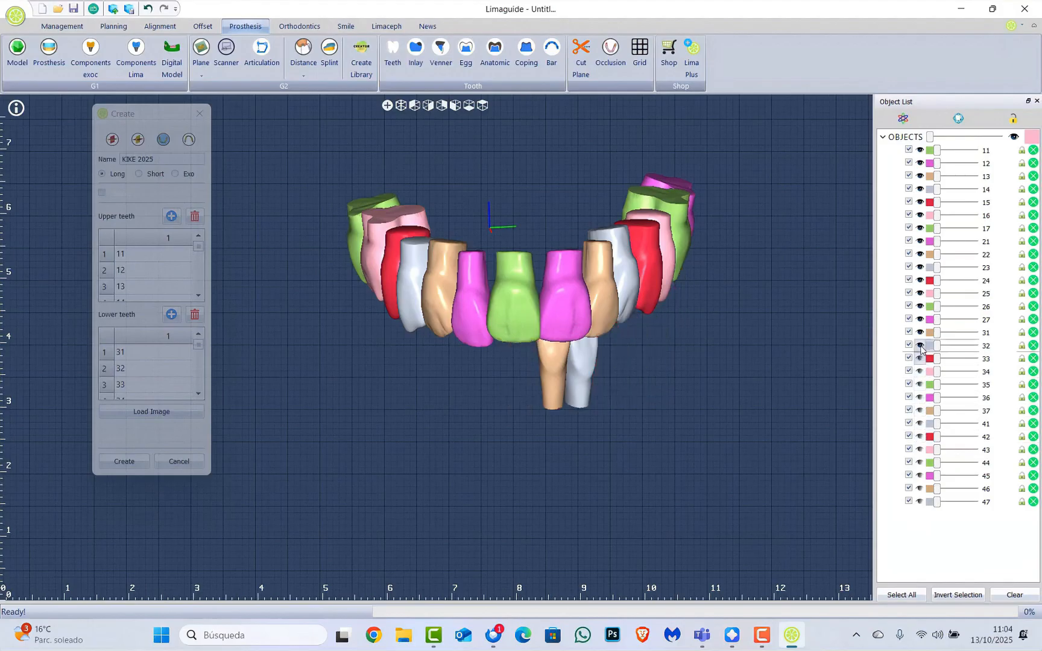
click(920, 346)
click(920, 333)
Orbit the view to a straight front-on view of the upper arch
middle_drag(592, 379, 561, 386)
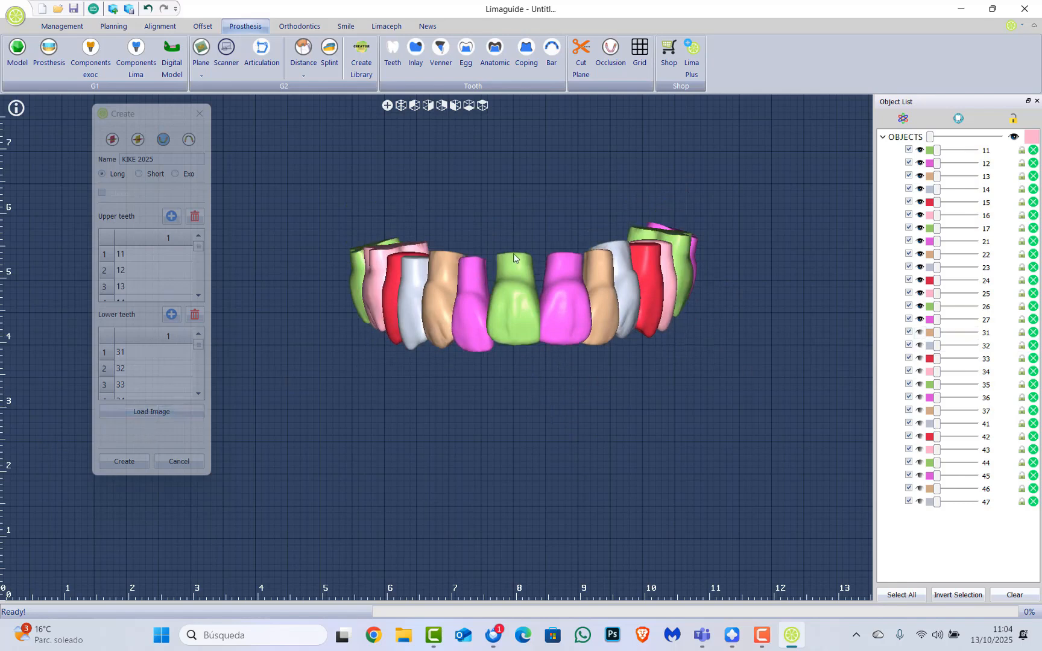
scroll(513, 258, up, 5)
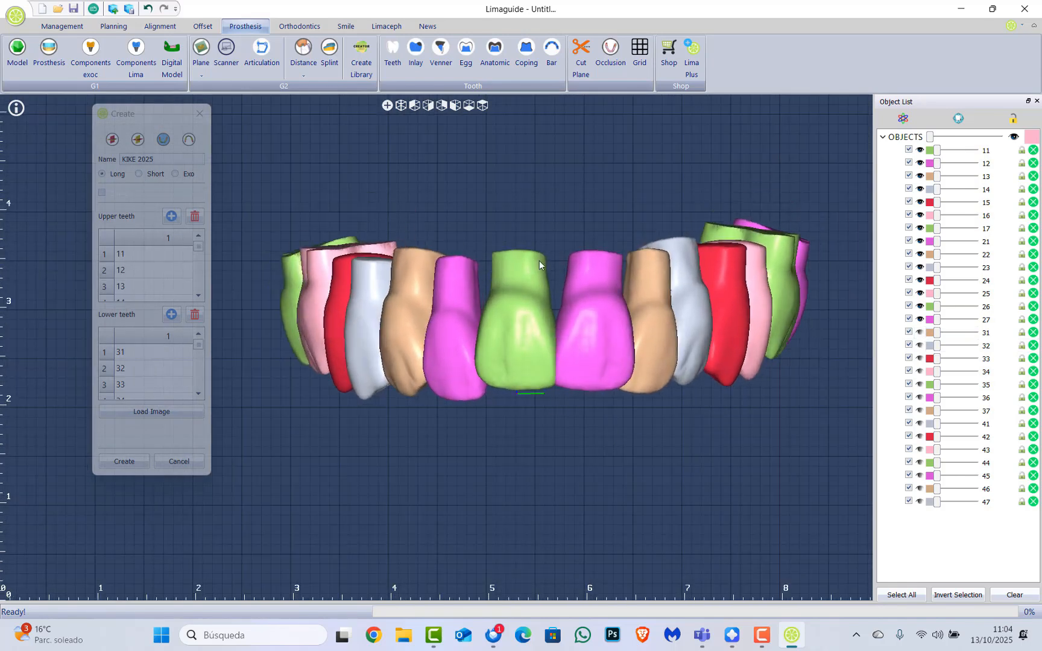
mouse_move(540, 261)
middle_down()
mouse_move(540, 247)
mouse_move(535, 258)
middle_up()
scroll(491, 311, down, 3)
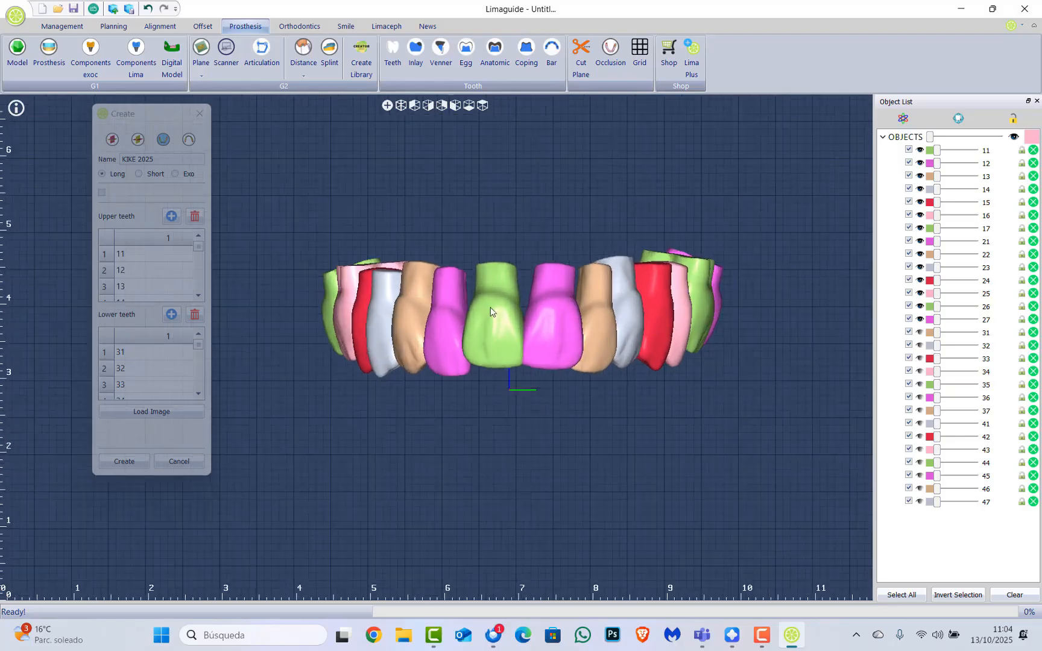
scroll(490, 312, up, 1)
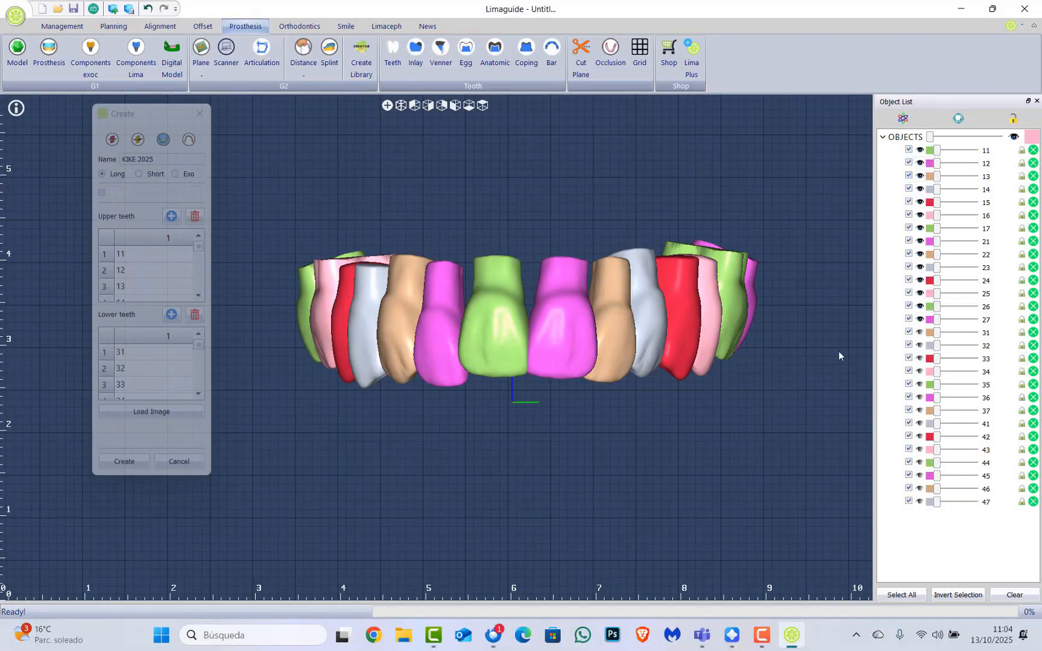
Minimize Limaguide and drag Captura de pantalla (3382).png from Imágenes > Capturas de pantalla onto the desktop
click(973, 6)
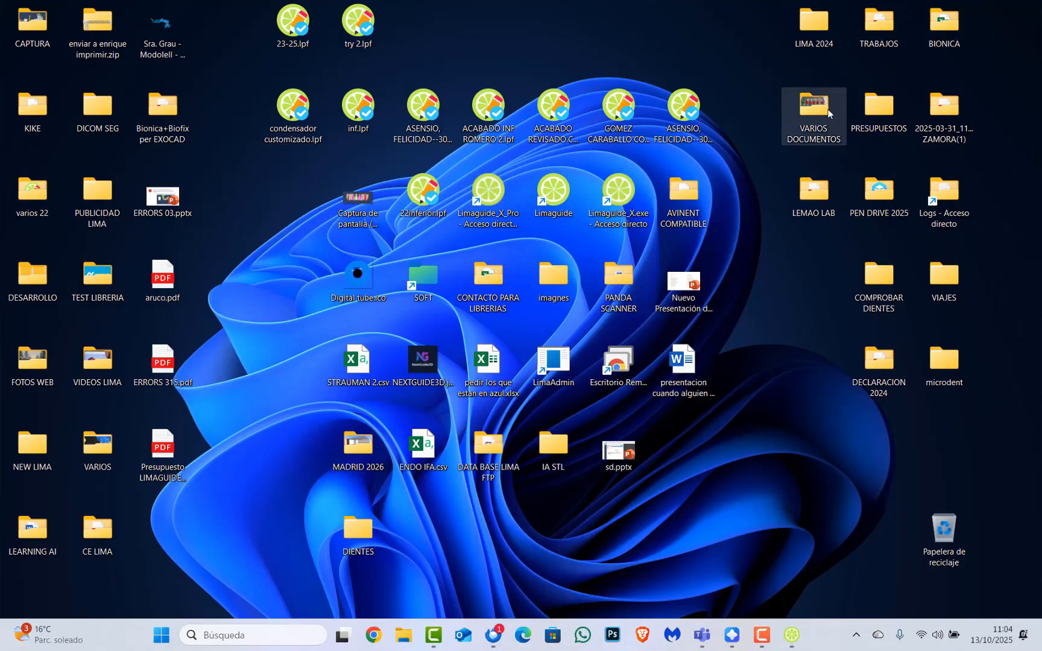
double_click(821, 115)
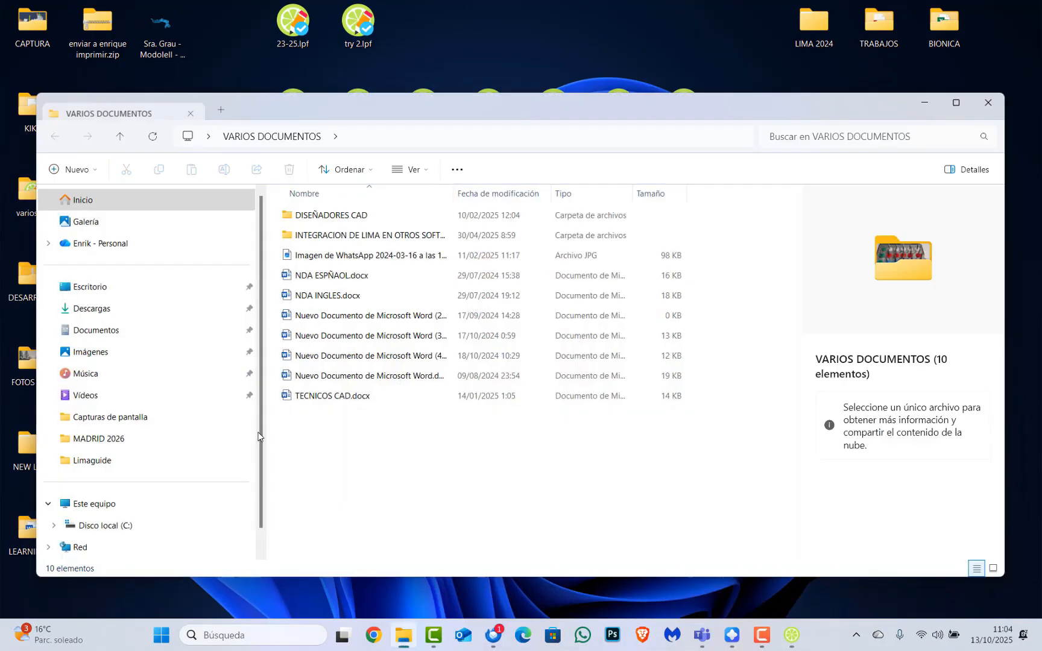
click(124, 360)
double_click(392, 224)
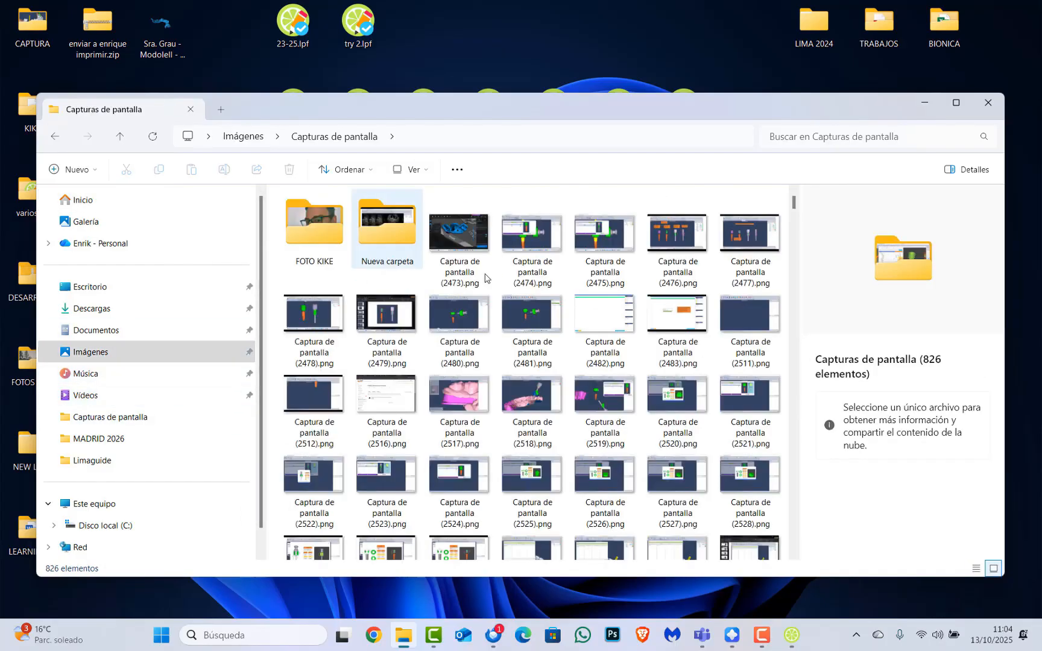
drag(794, 203, 794, 544)
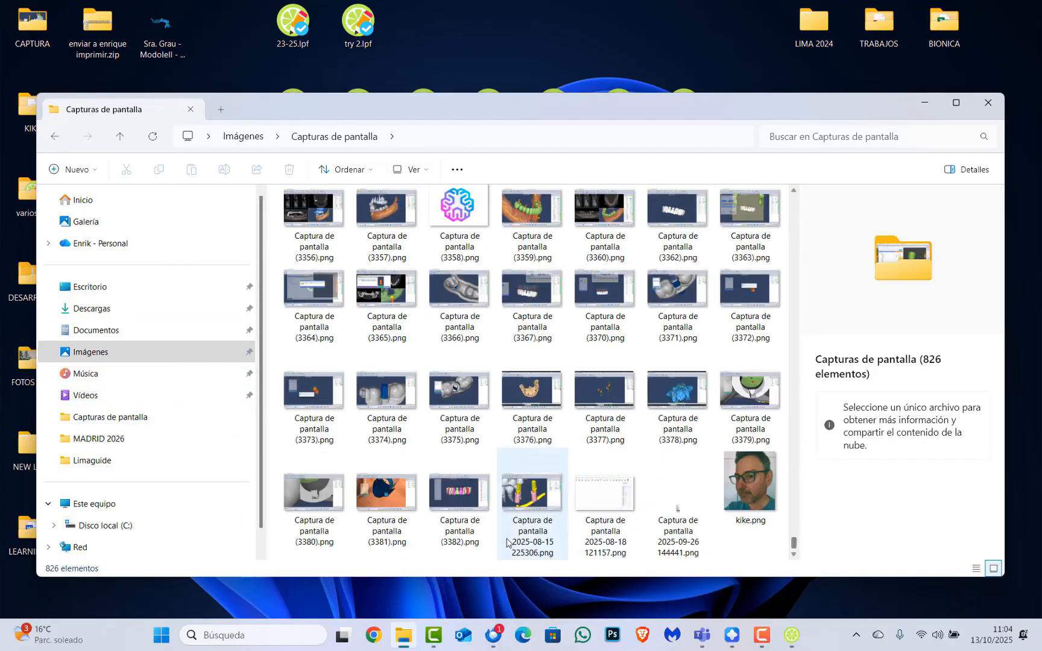
click(464, 503)
drag(463, 503, 627, 40)
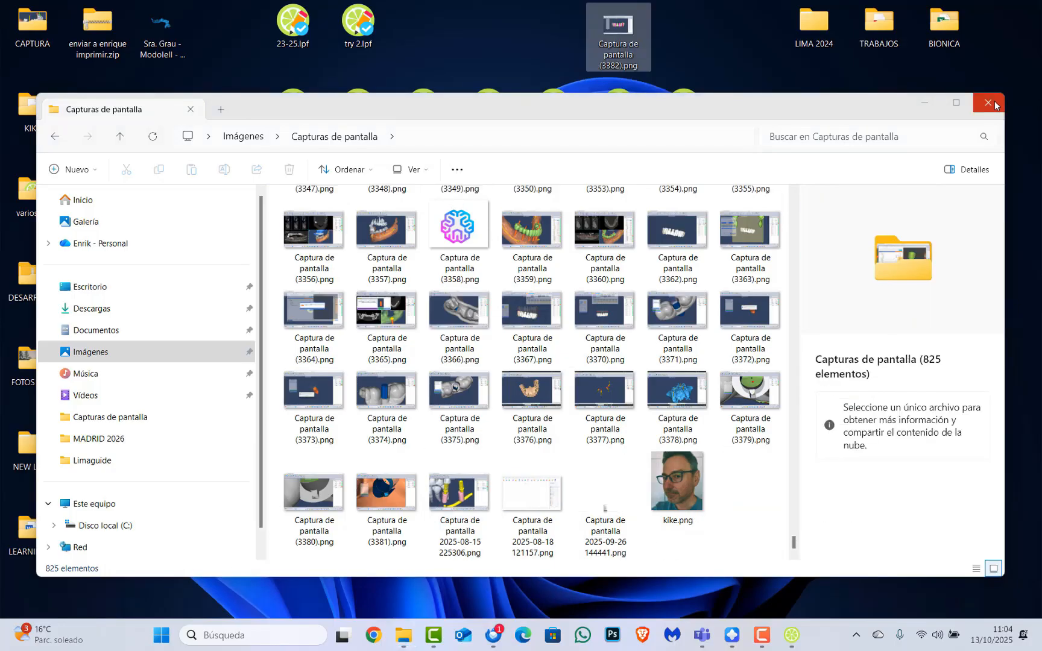
key(super+d)
click(637, 27)
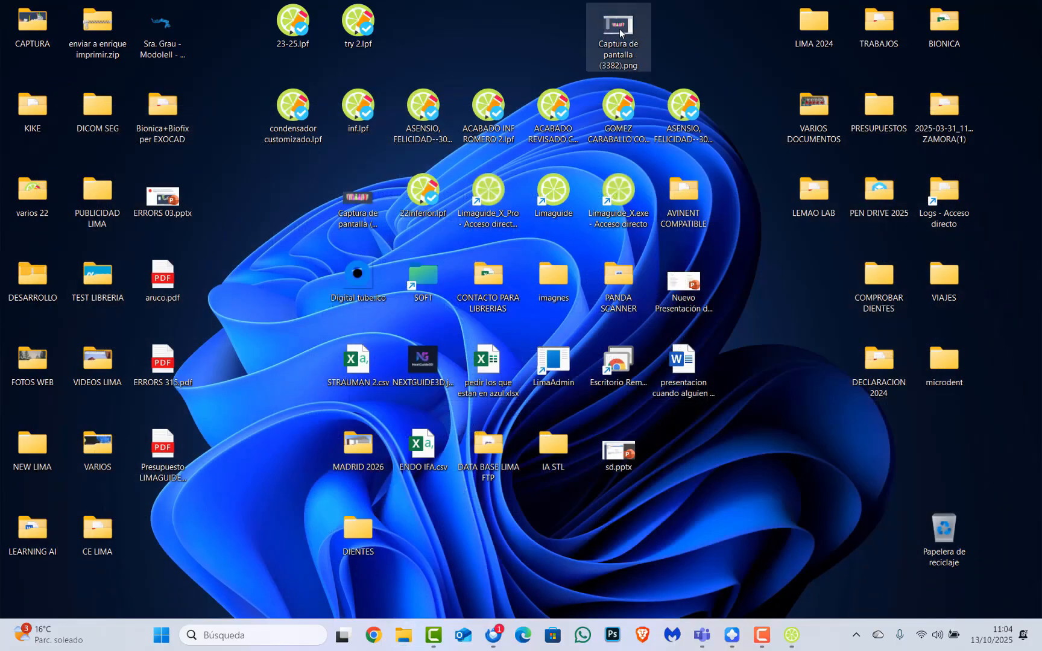
Crop screenshot 3382 to about 947x360 around the upper teeth, save over the original, close Photos
double_click(636, 41)
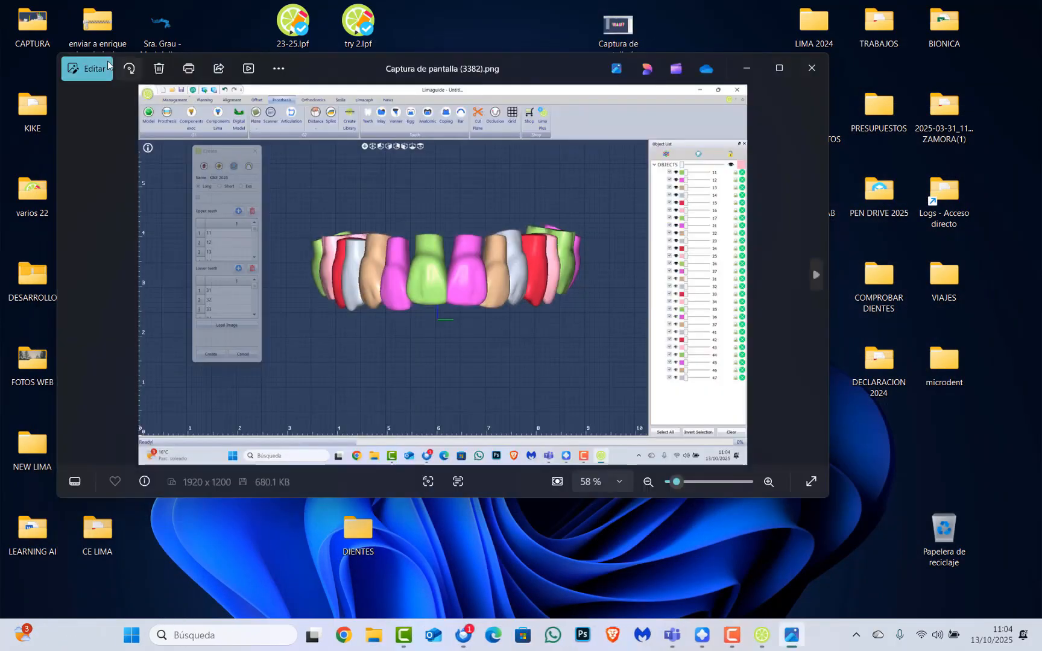
click(91, 68)
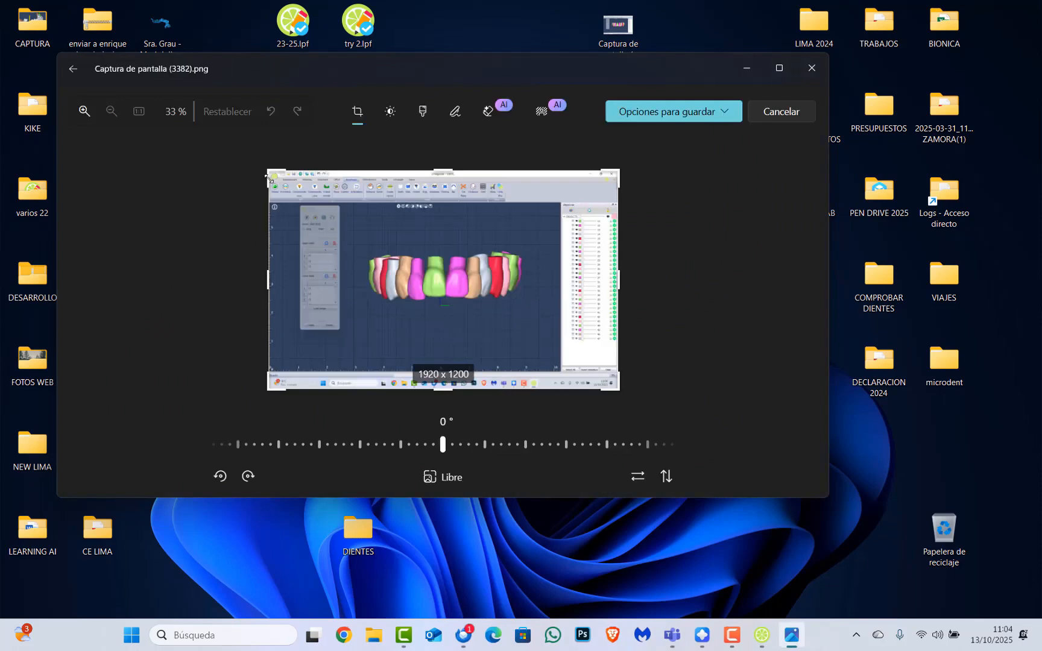
drag(269, 179, 360, 246)
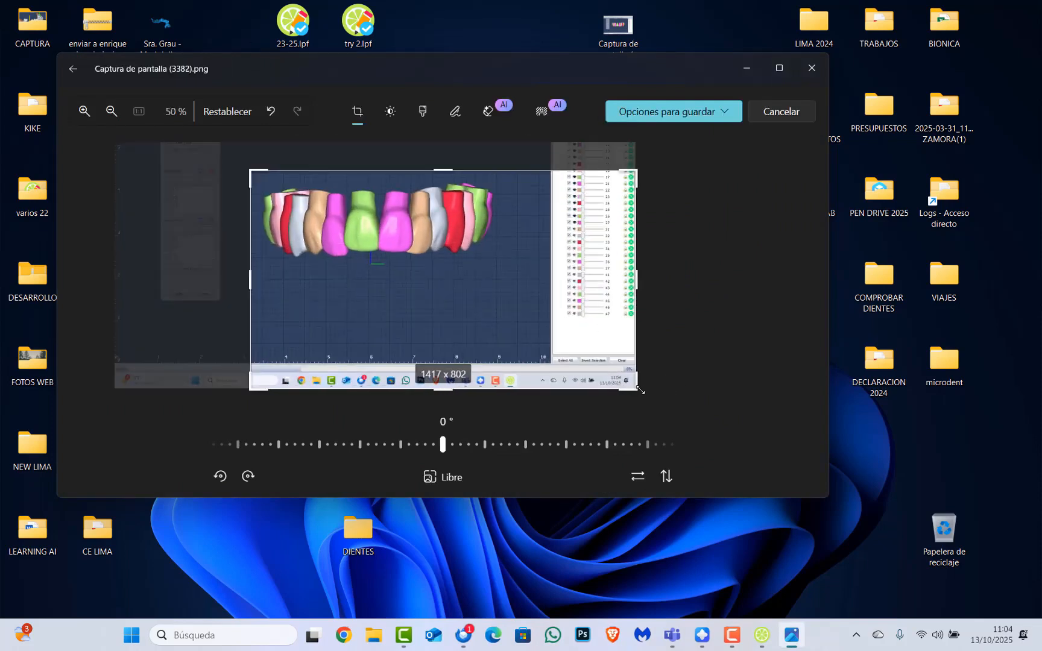
drag(640, 390, 513, 270)
click(732, 113)
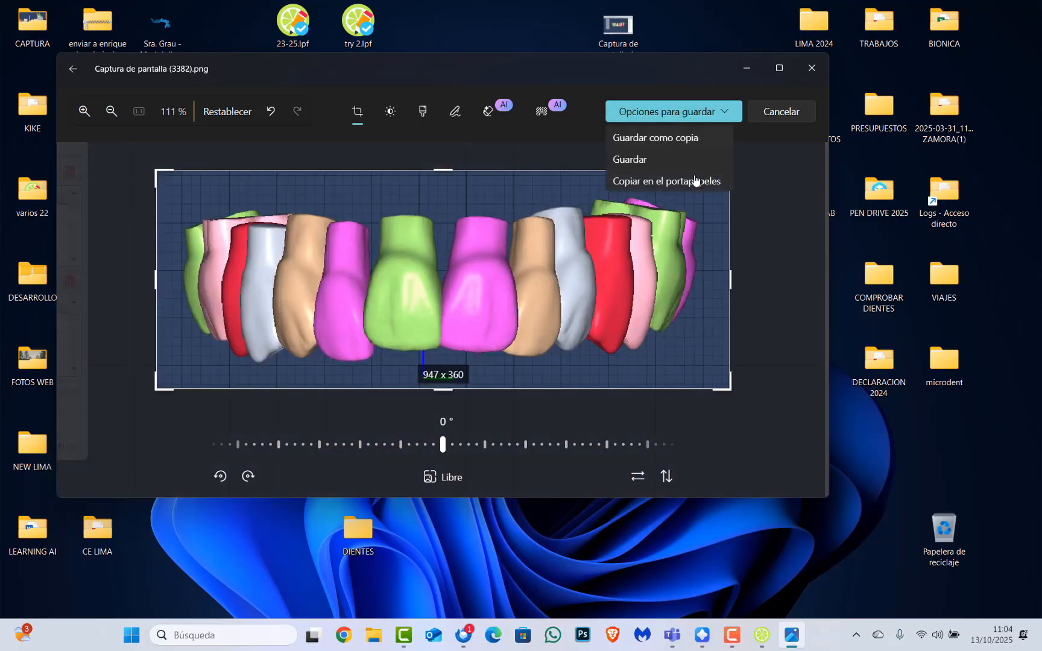
click(659, 159)
click(811, 68)
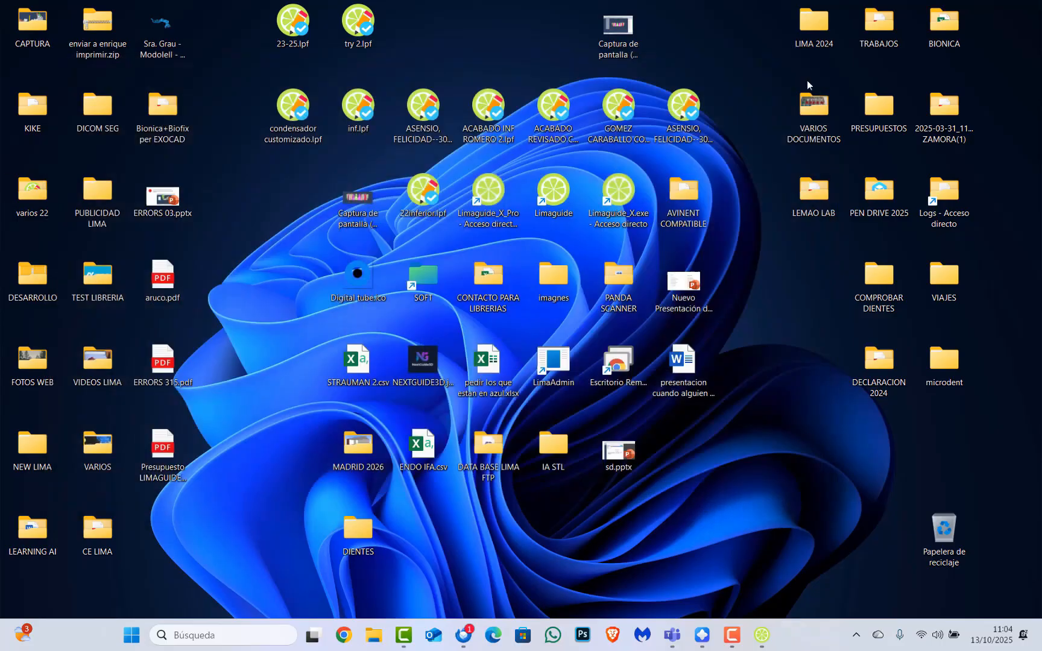
Back in the Create dialog, load Captura de pantalla (3382).png from the Desktop as preview image
click(794, 633)
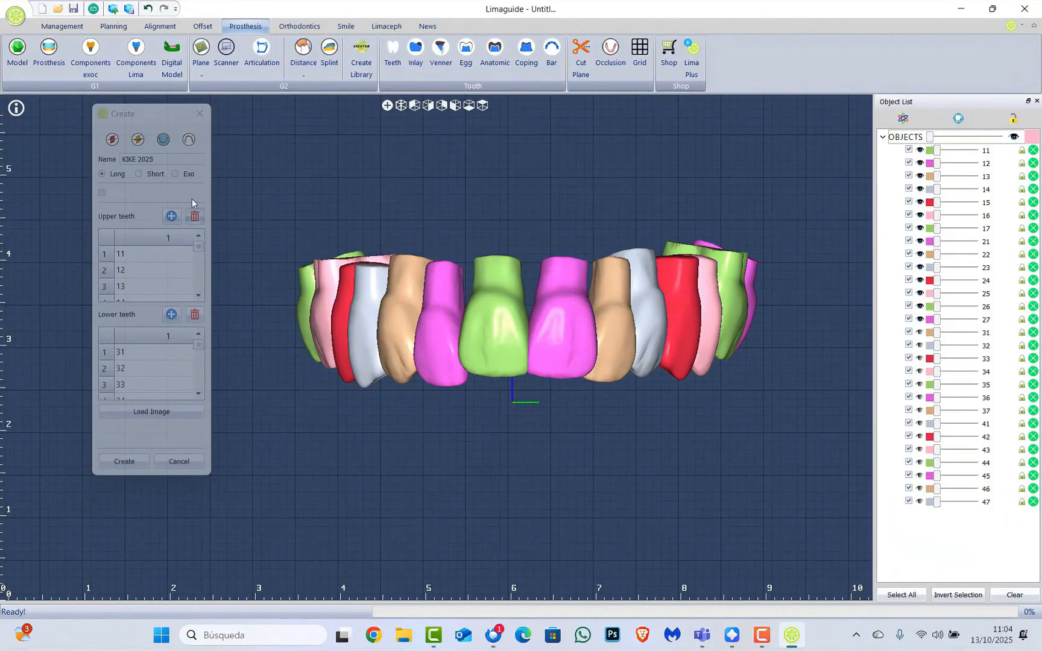
click(177, 113)
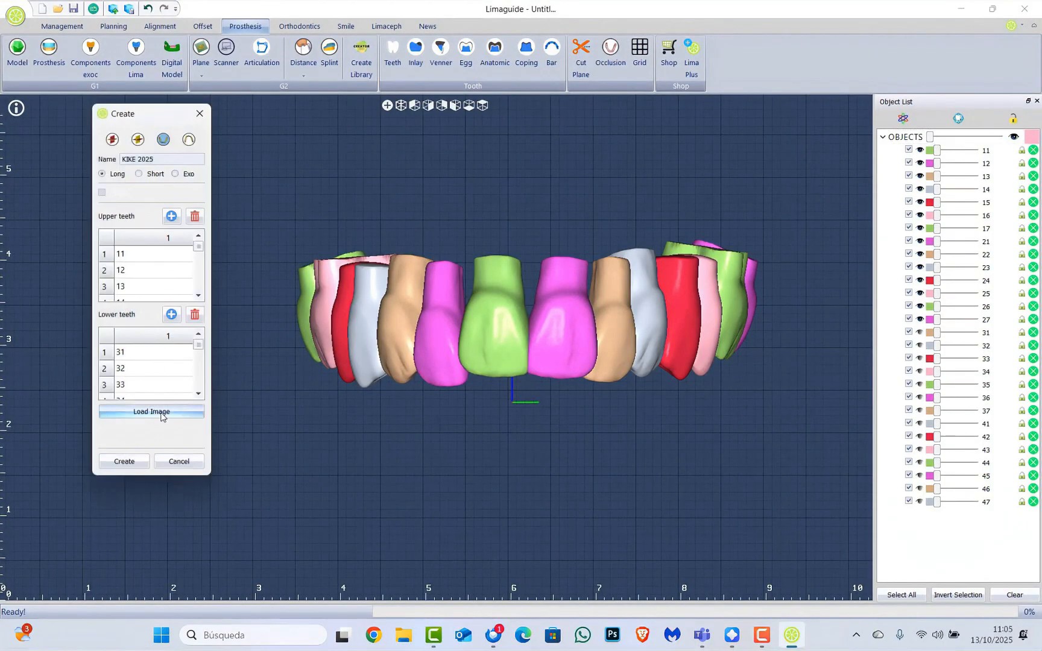
click(161, 414)
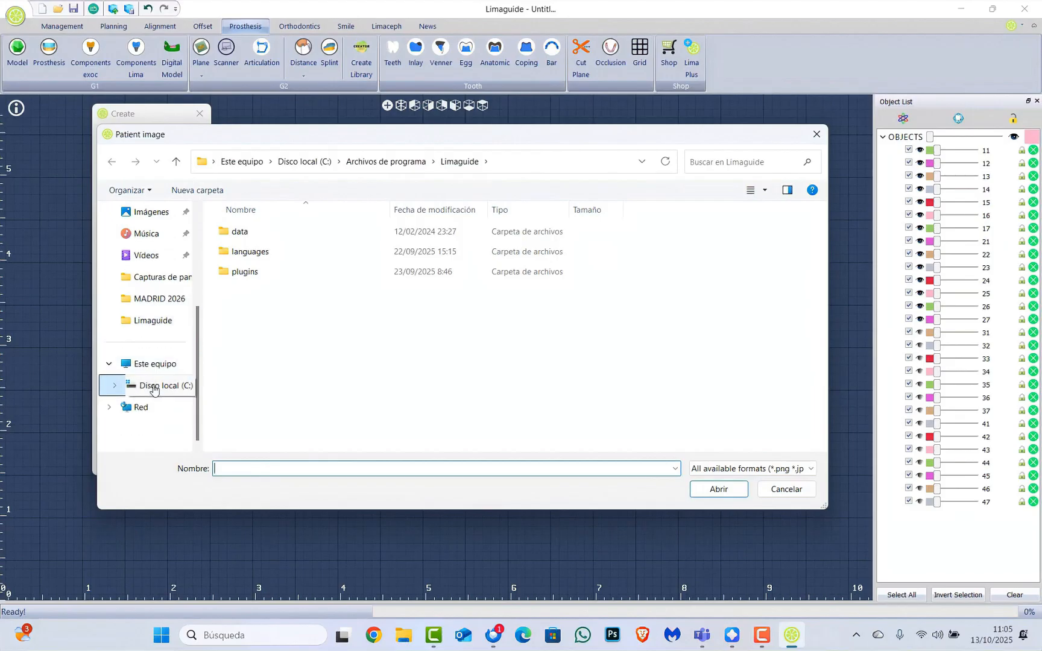
scroll(151, 353, up, 3)
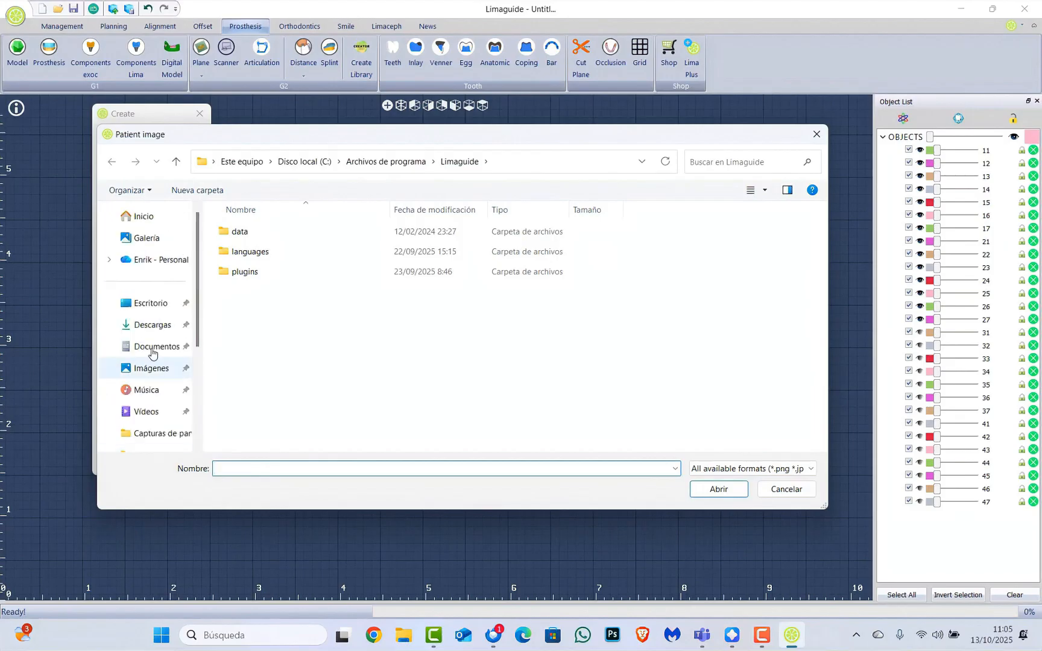
click(148, 309)
scroll(286, 368, down, 1)
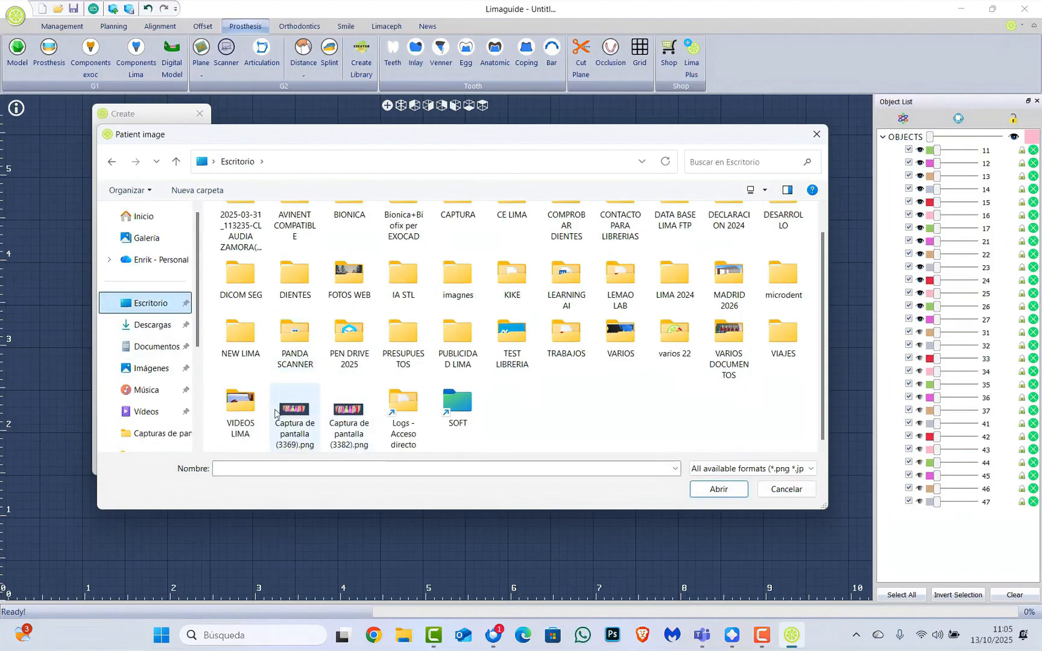
click(331, 427)
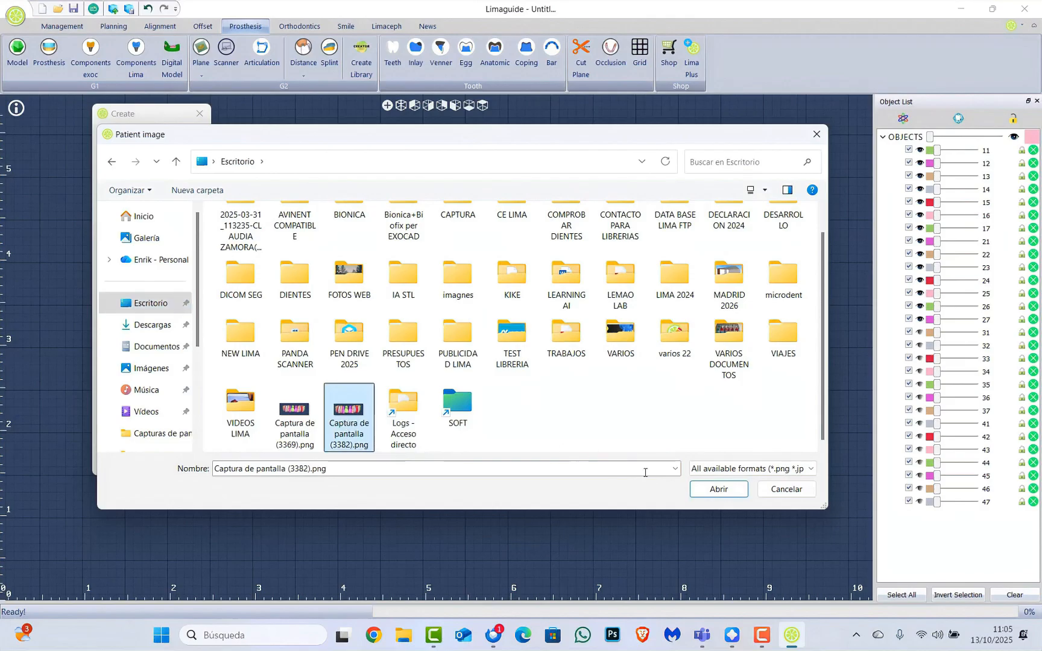
click(730, 490)
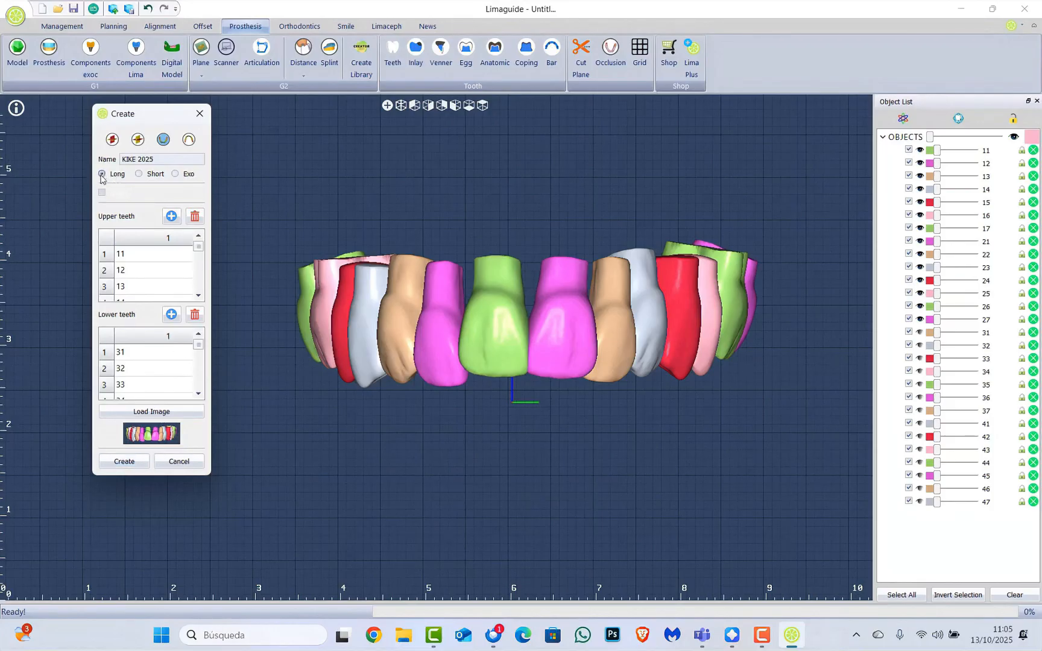
Keep the library type Long, create the KIKE 2025 library, then relaunch Limaguide
click(141, 174)
click(102, 174)
click(132, 462)
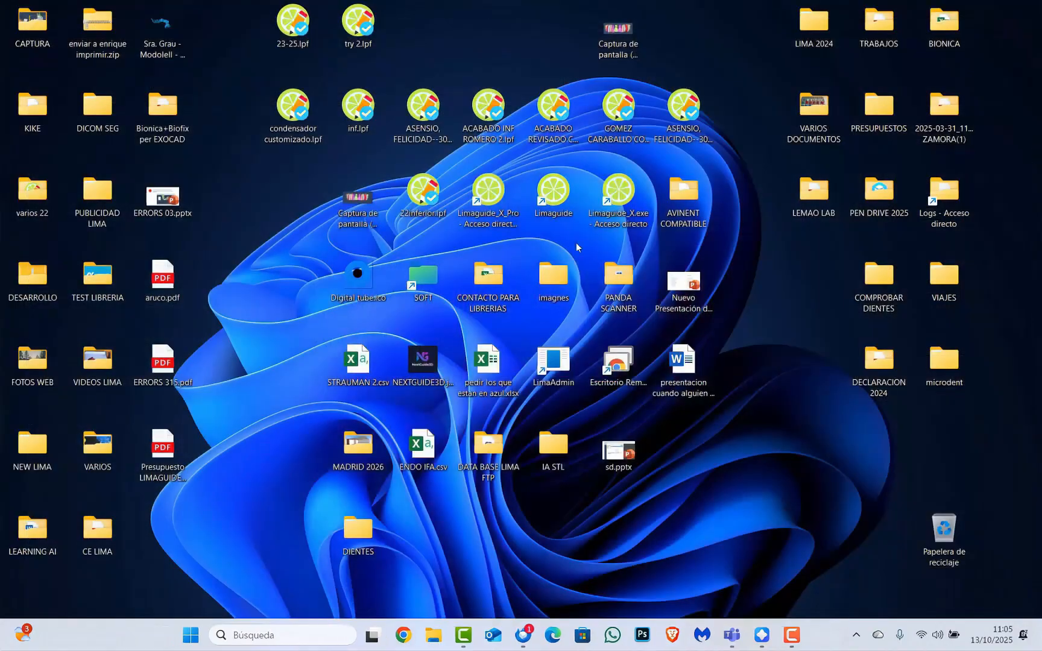
double_click(634, 224)
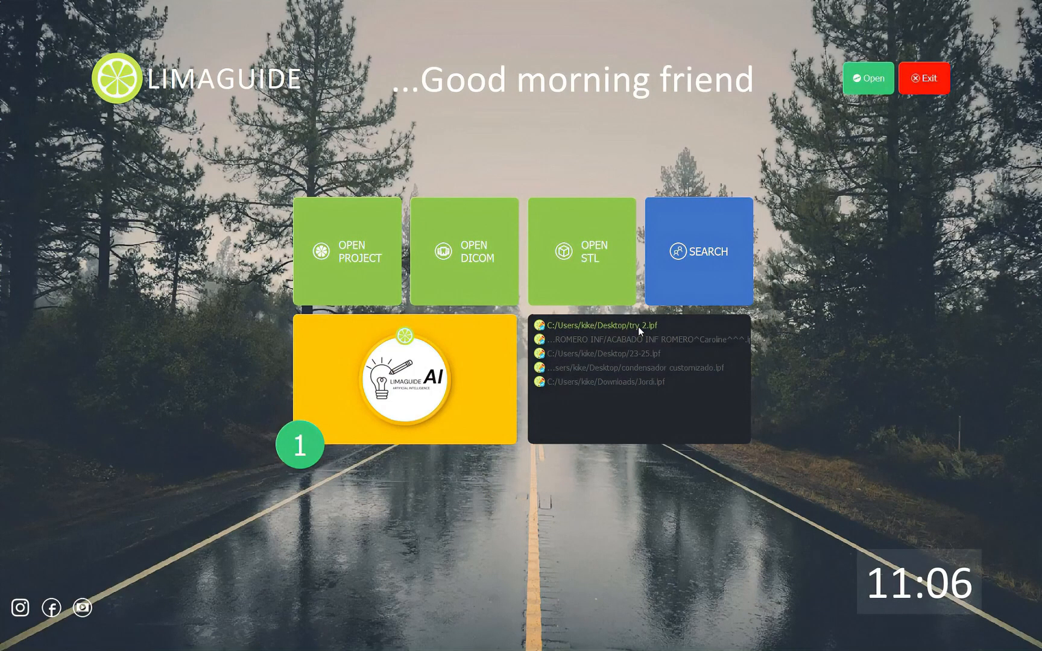
Open the recent try_2.lpf project, dismiss the Need help popup and view the lower arch from above in Prosthesis
click(639, 326)
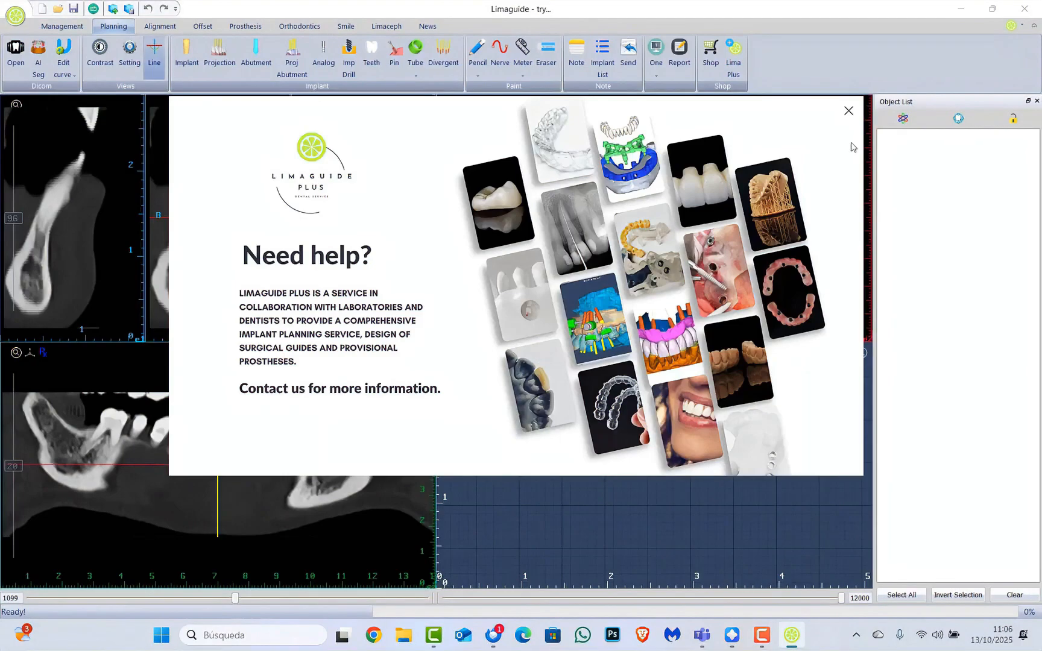
click(851, 111)
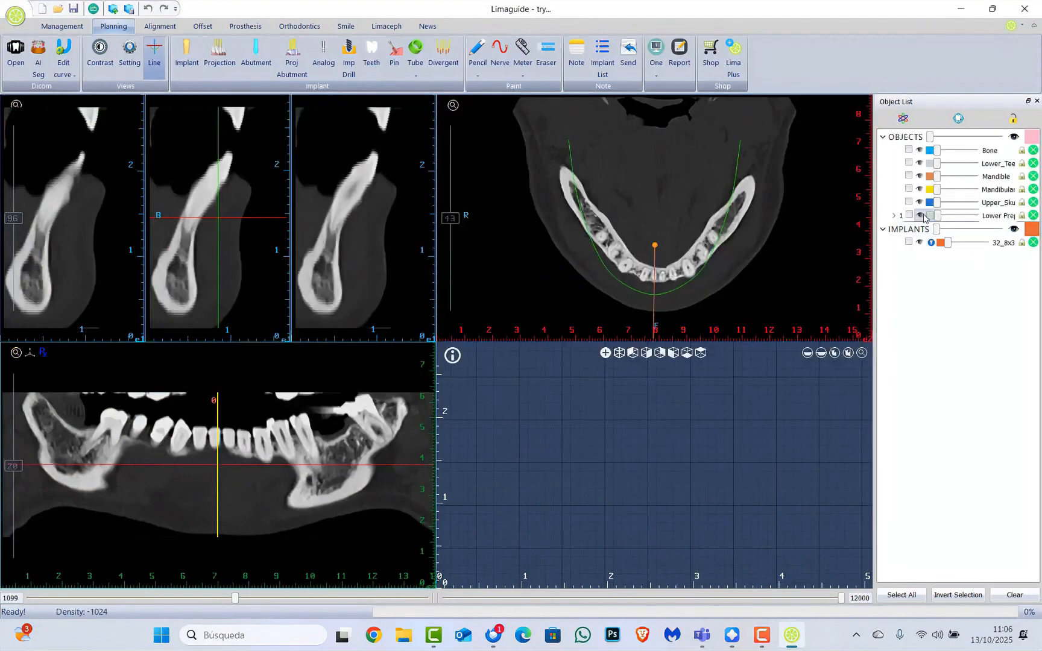
click(245, 26)
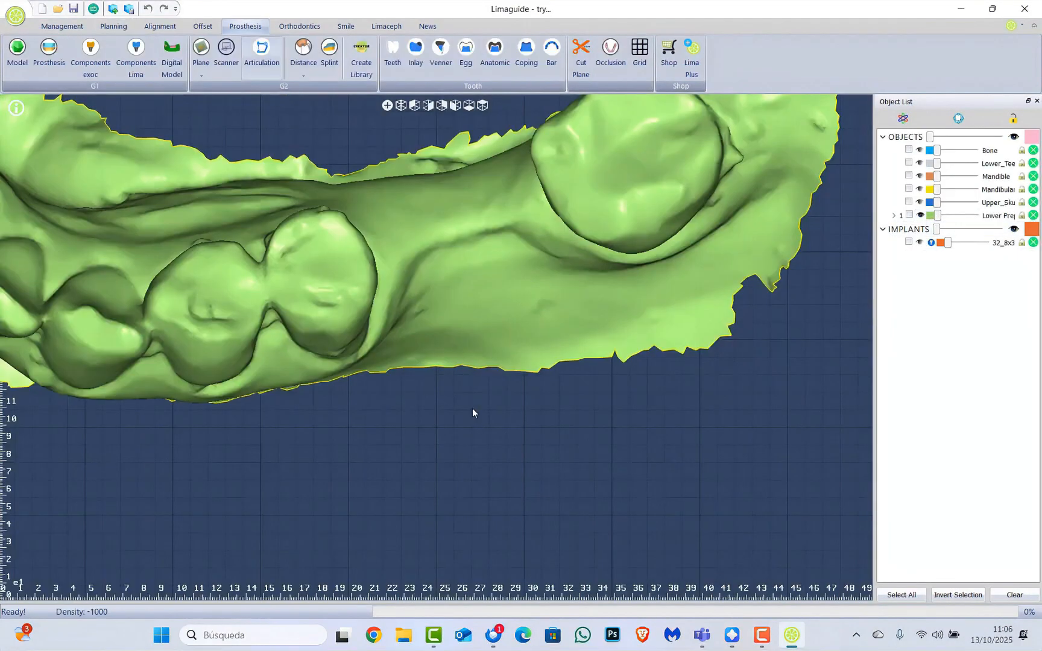
drag(610, 287, 567, 468)
scroll(566, 468, up, 3)
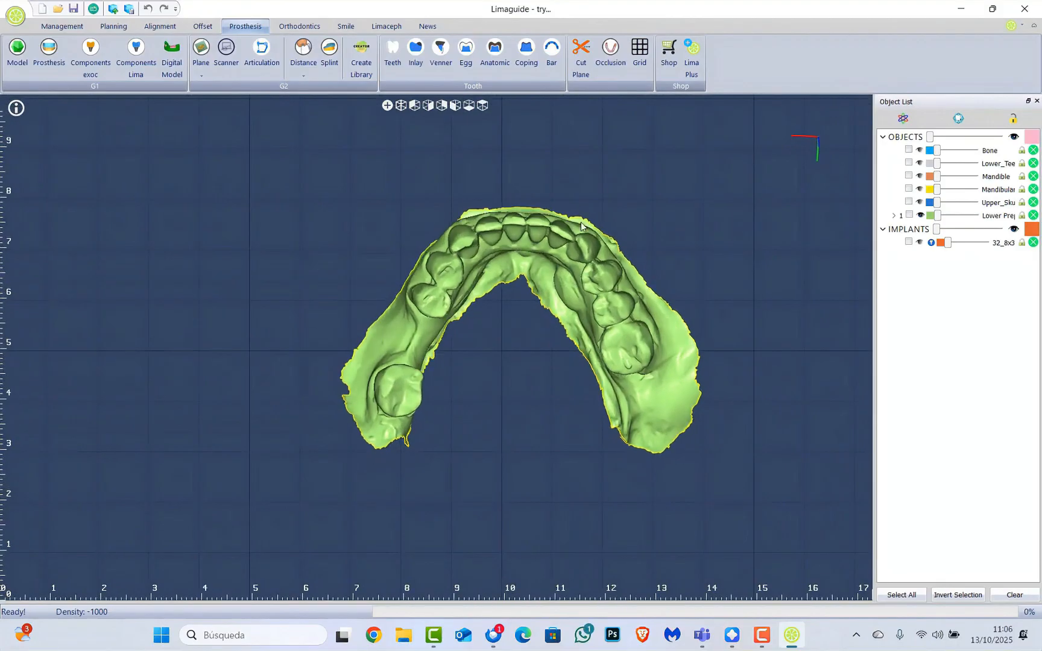
Pick the KIKE 2025 library, select only the lower tooth row, and auto-place it
click(392, 55)
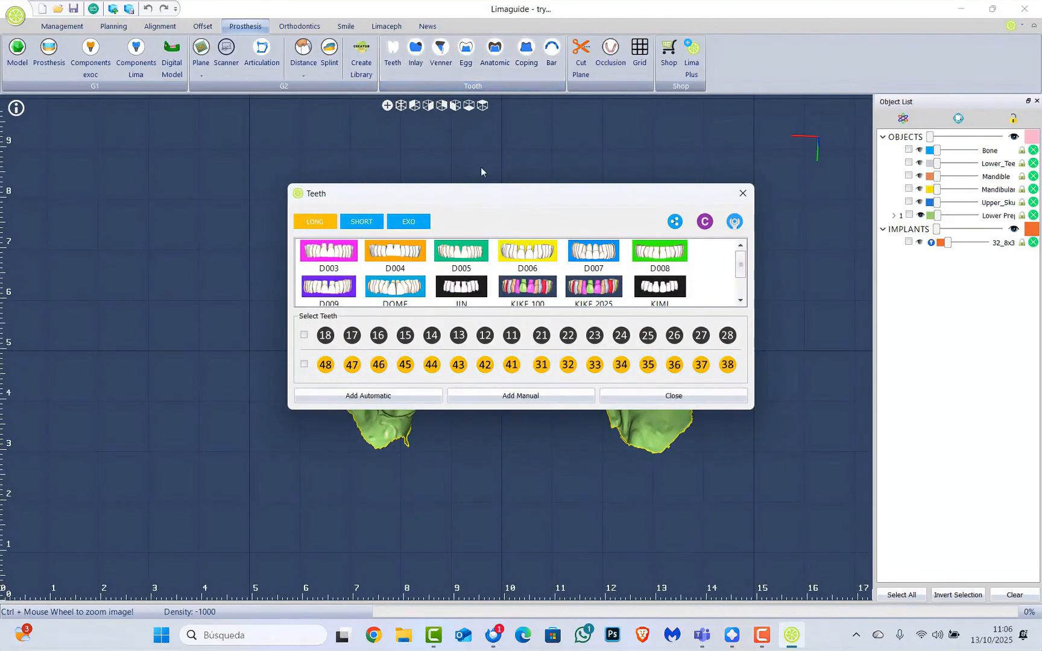
drag(504, 202, 426, 98)
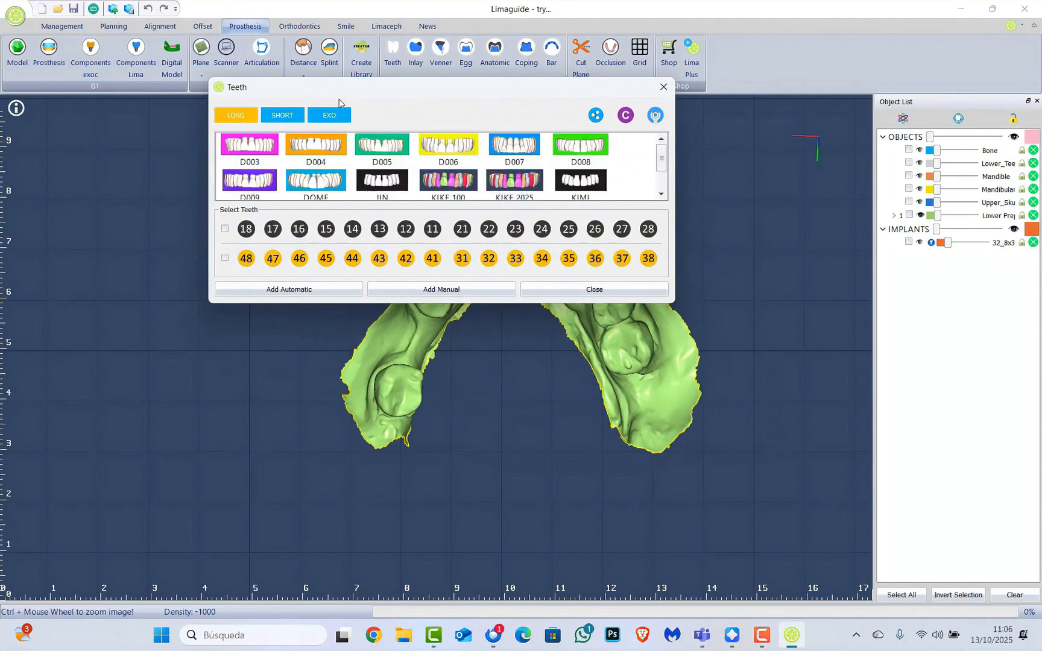
drag(407, 91, 340, 60)
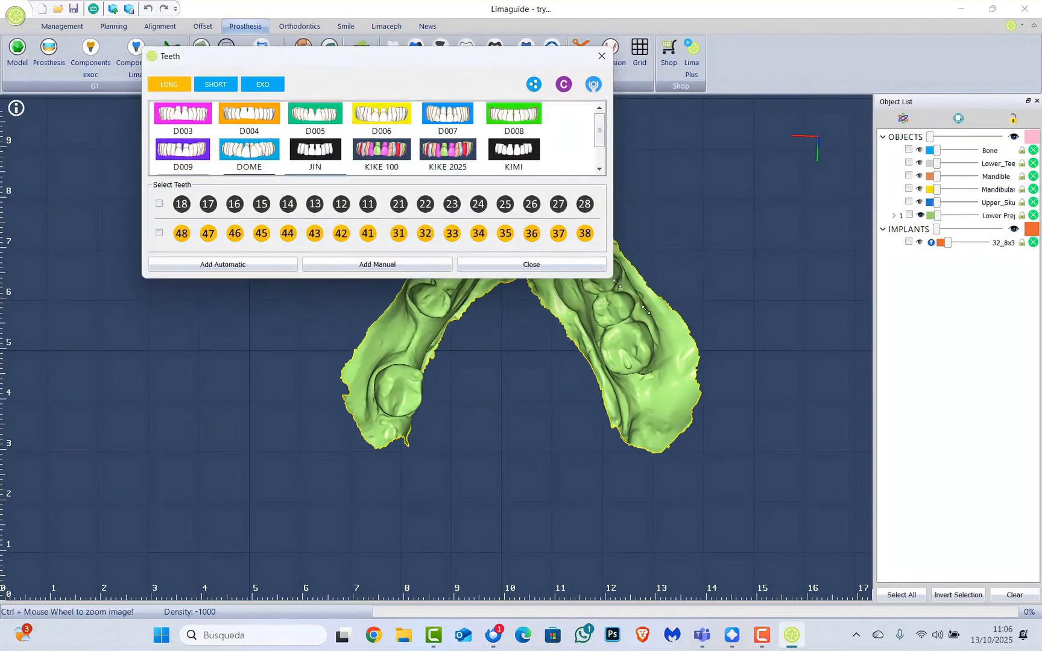
drag(609, 273, 856, 342)
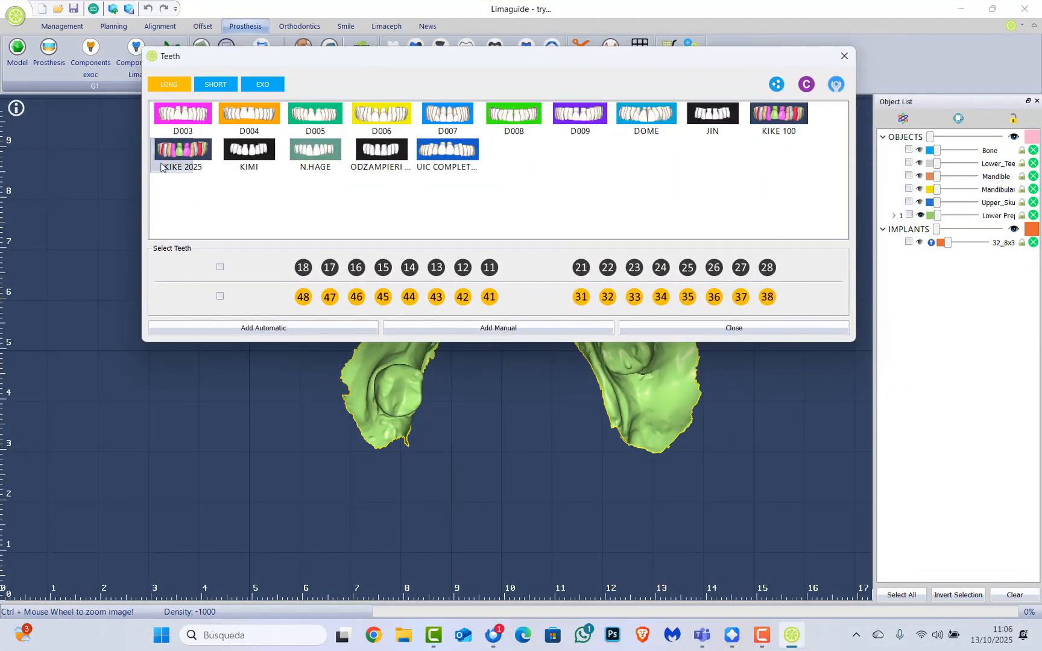
click(195, 159)
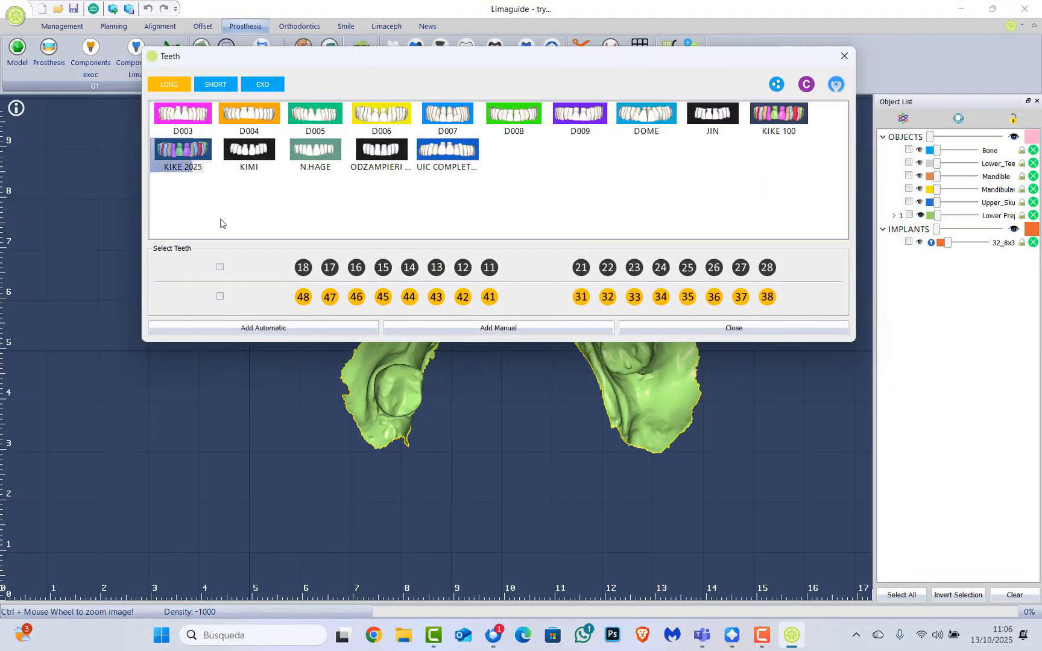
click(220, 266)
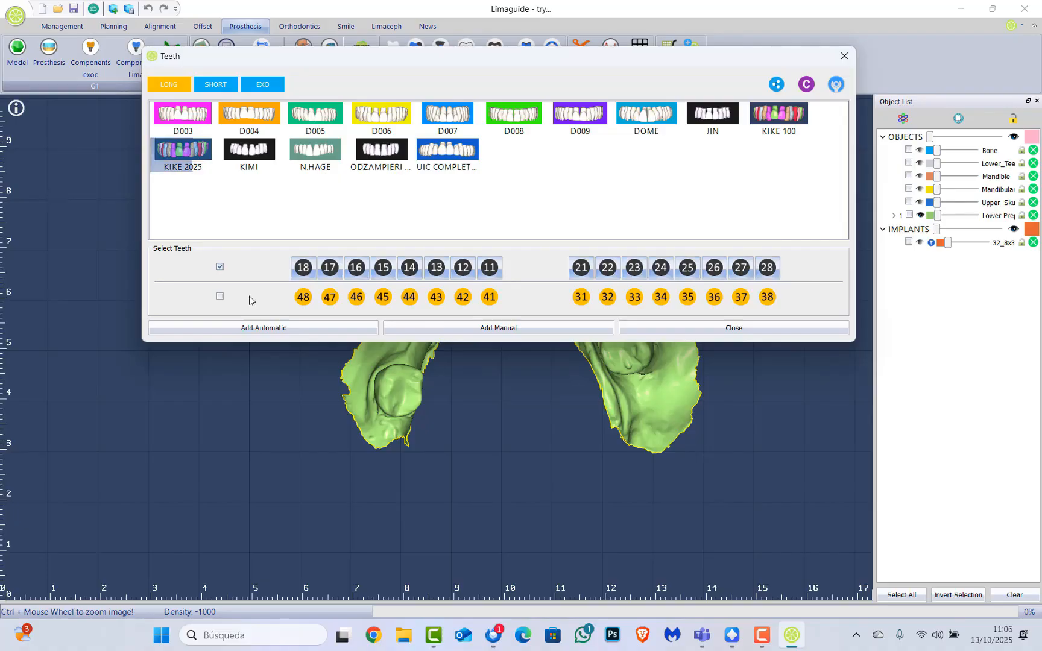
click(220, 297)
click(221, 269)
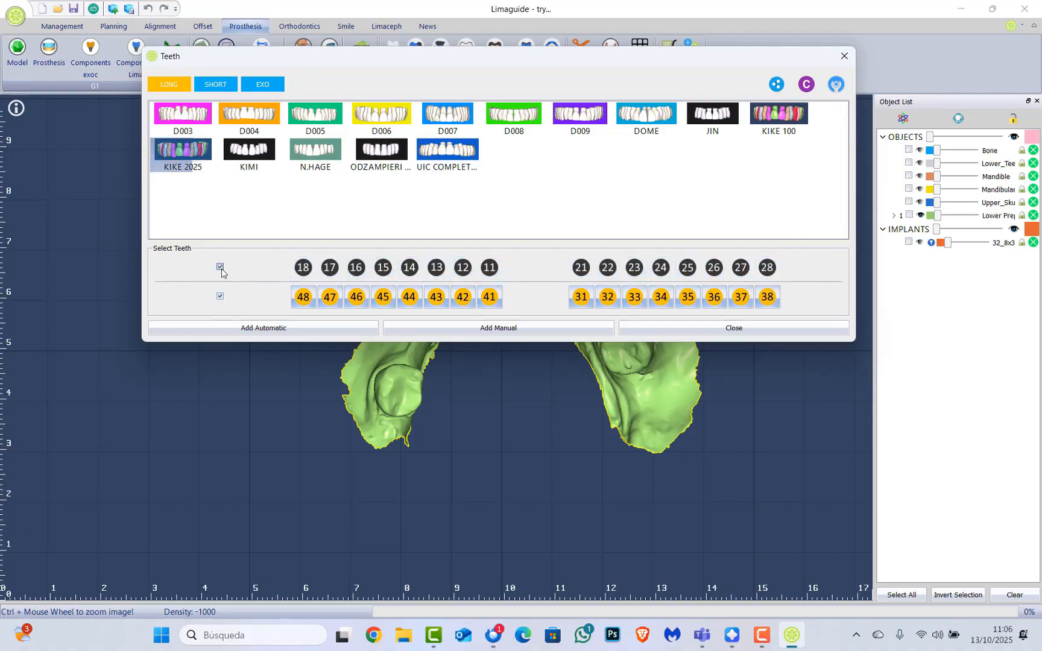
click(253, 327)
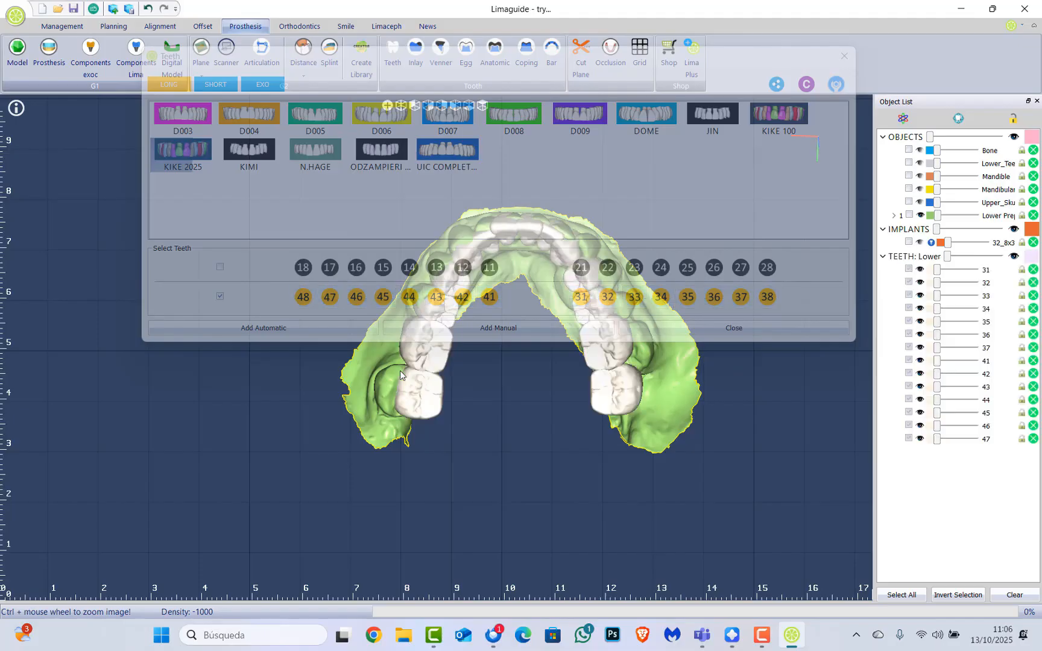
Close the tooth library and make the green arch model transparent
click(847, 56)
drag(596, 280, 413, 432)
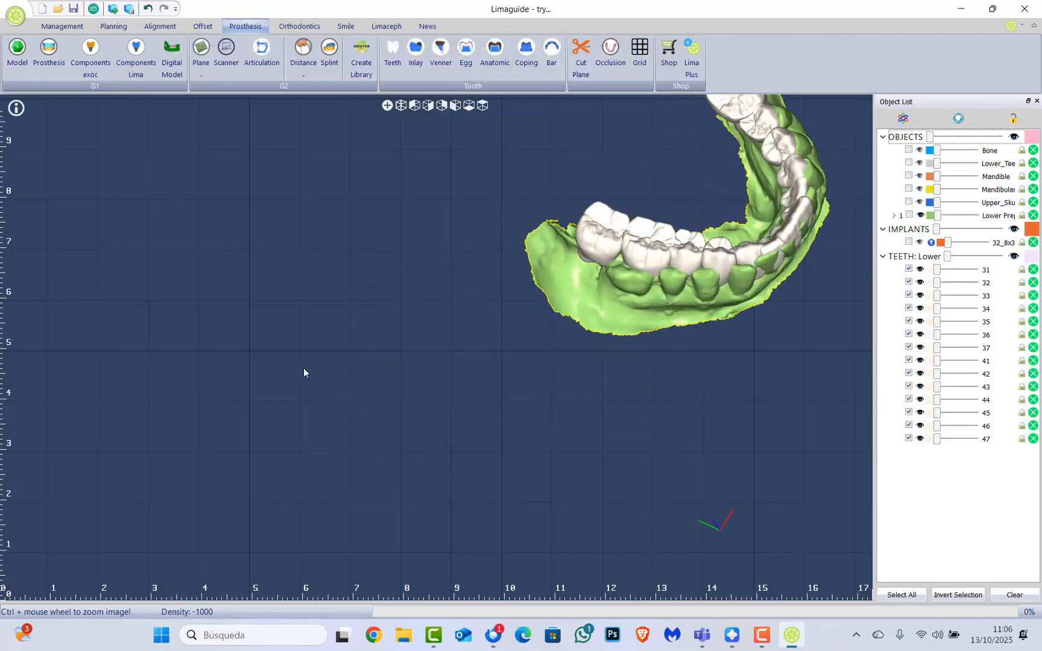
scroll(592, 313, down, 4)
scroll(592, 312, up, 3)
drag(592, 312, 414, 421)
click(422, 369)
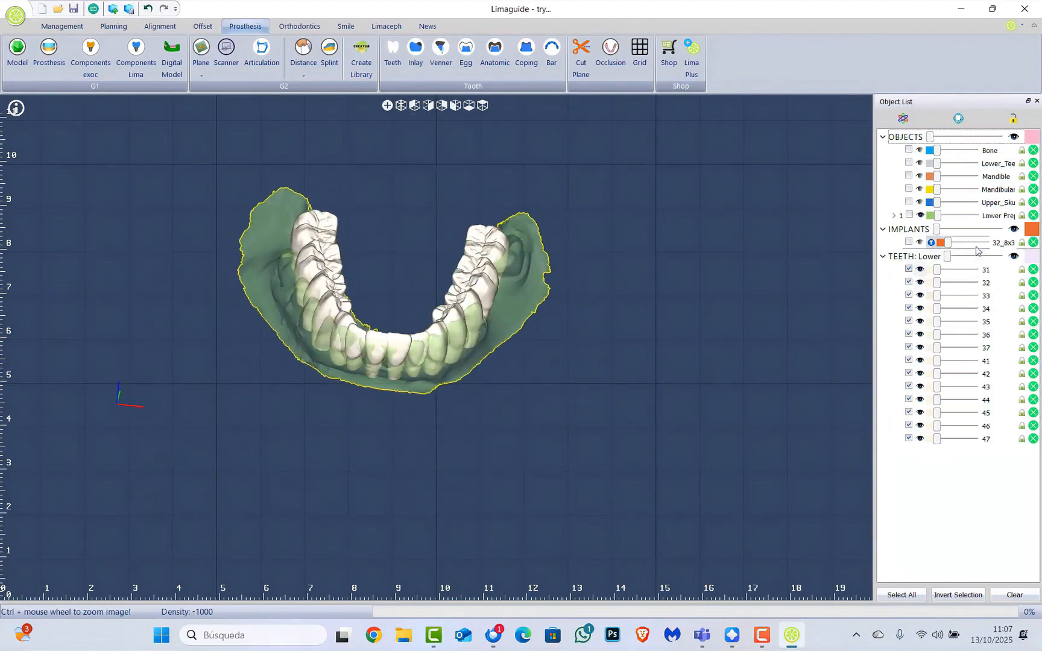
Stretch tooth 37 with the axis gizmo in the tooth editing panel
click(959, 118)
drag(558, 151, 799, 117)
click(703, 175)
click(512, 242)
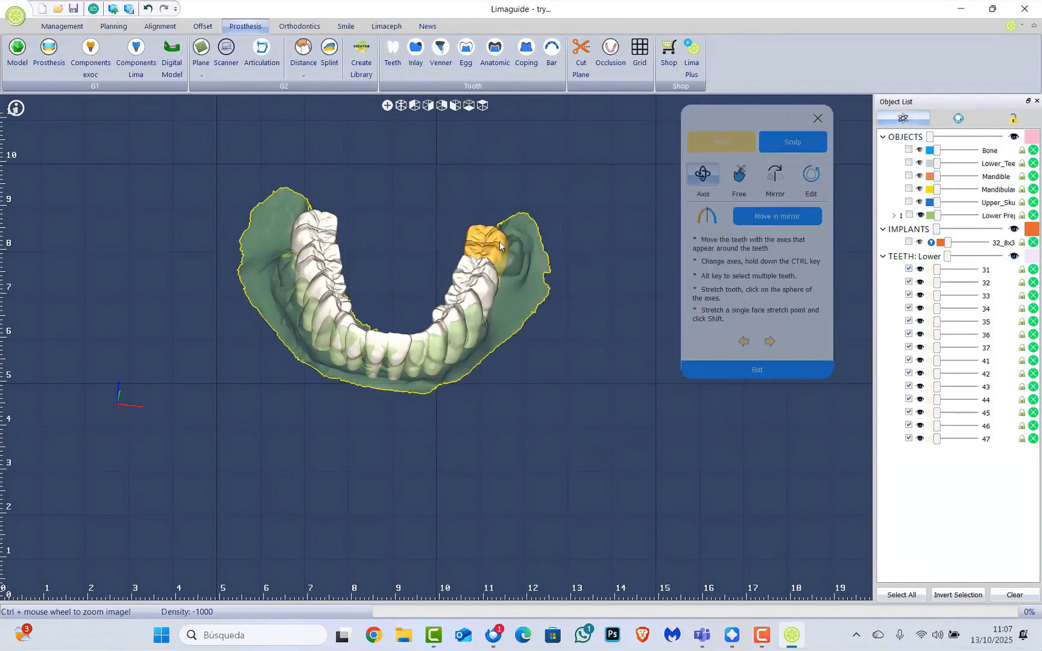
ctrl+scroll(510, 252, up, 5)
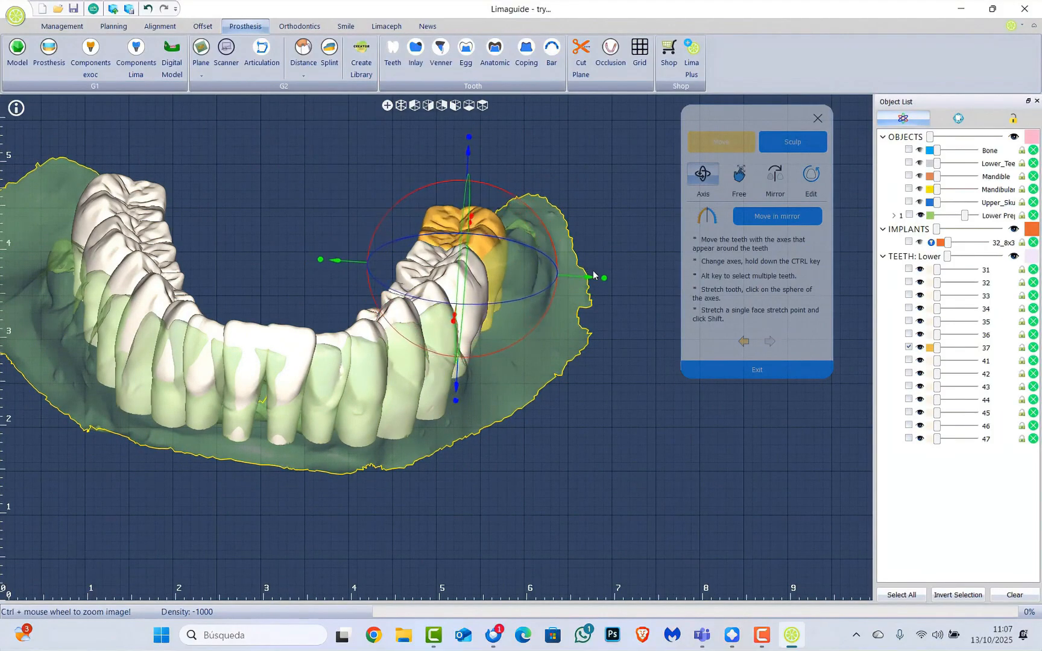
mouse_move(607, 281)
mouse_down()
mouse_move(619, 280)
mouse_move(606, 283)
mouse_up()
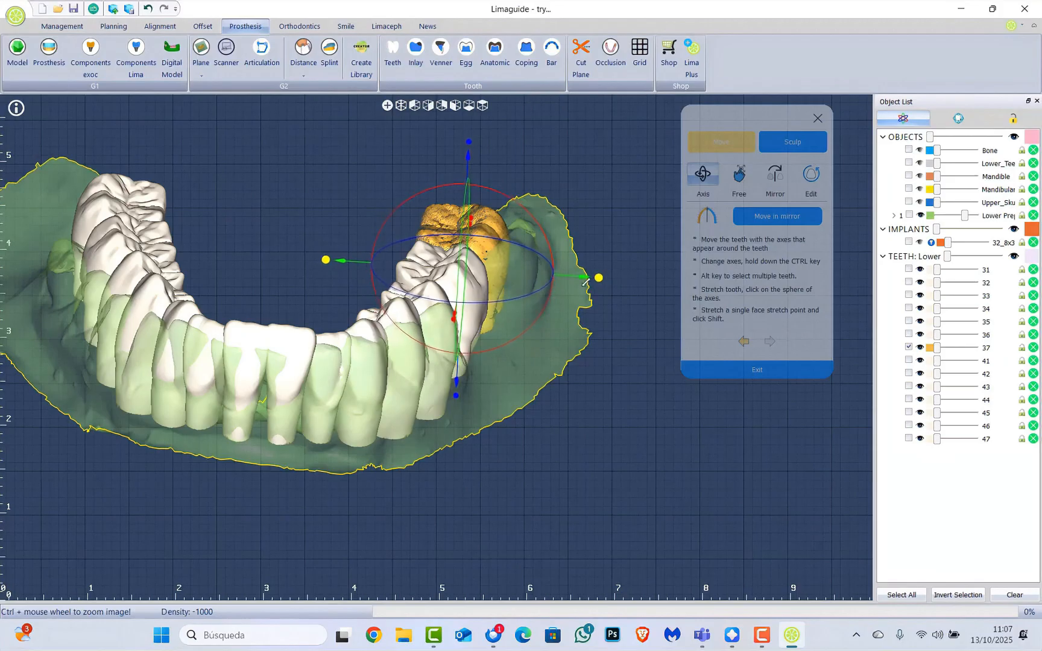
Select the Sculpt Add tool, then close the tooth editing panel
click(784, 146)
click(741, 183)
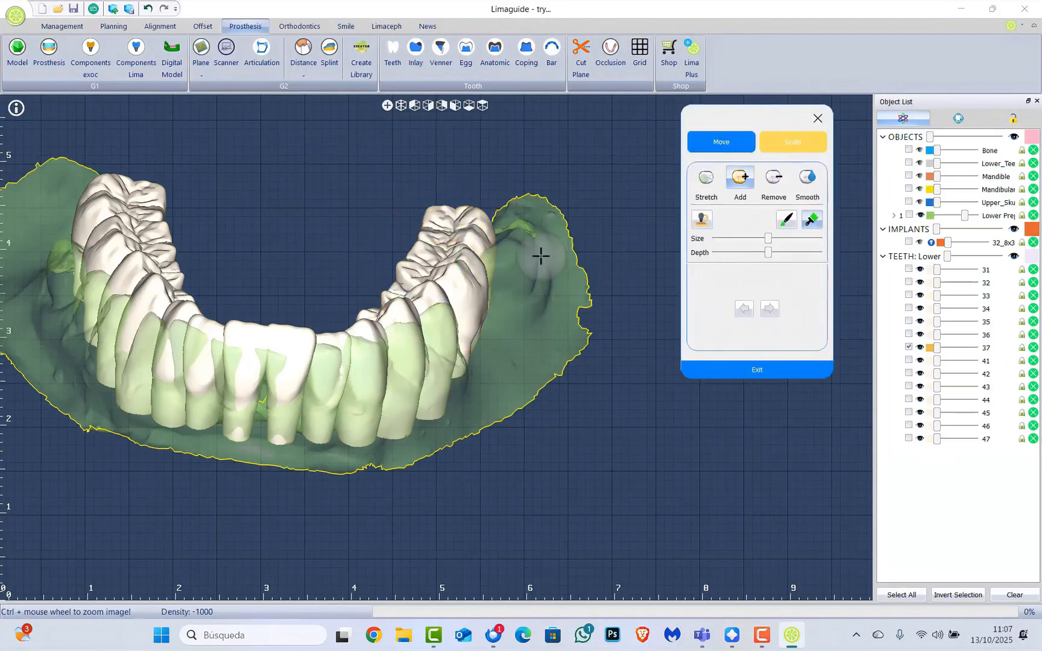
middle_drag(517, 236, 500, 300)
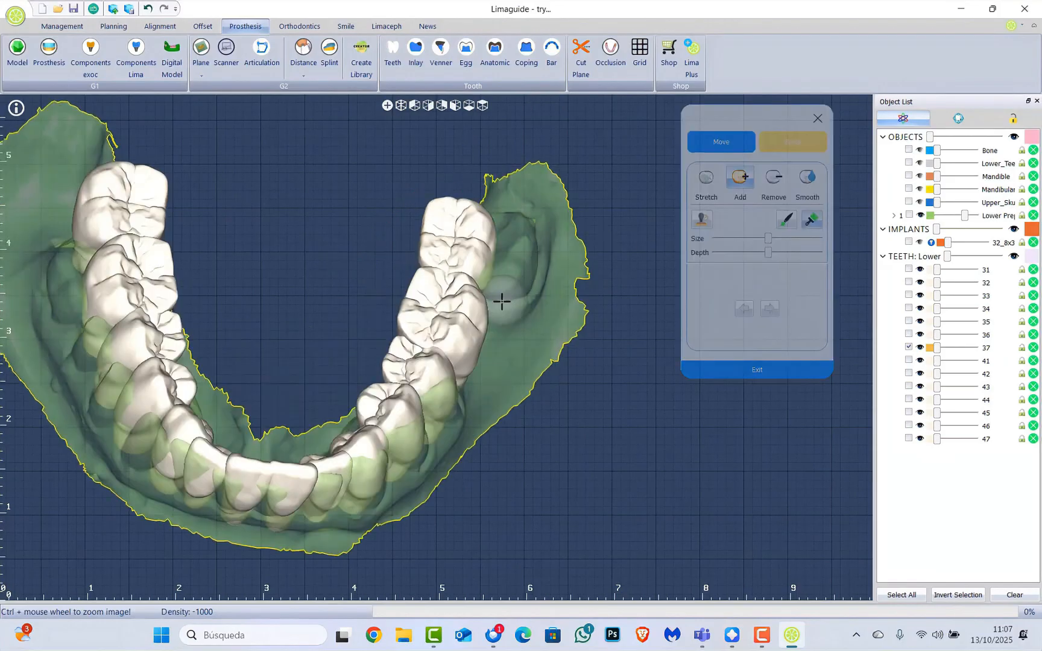
click(818, 118)
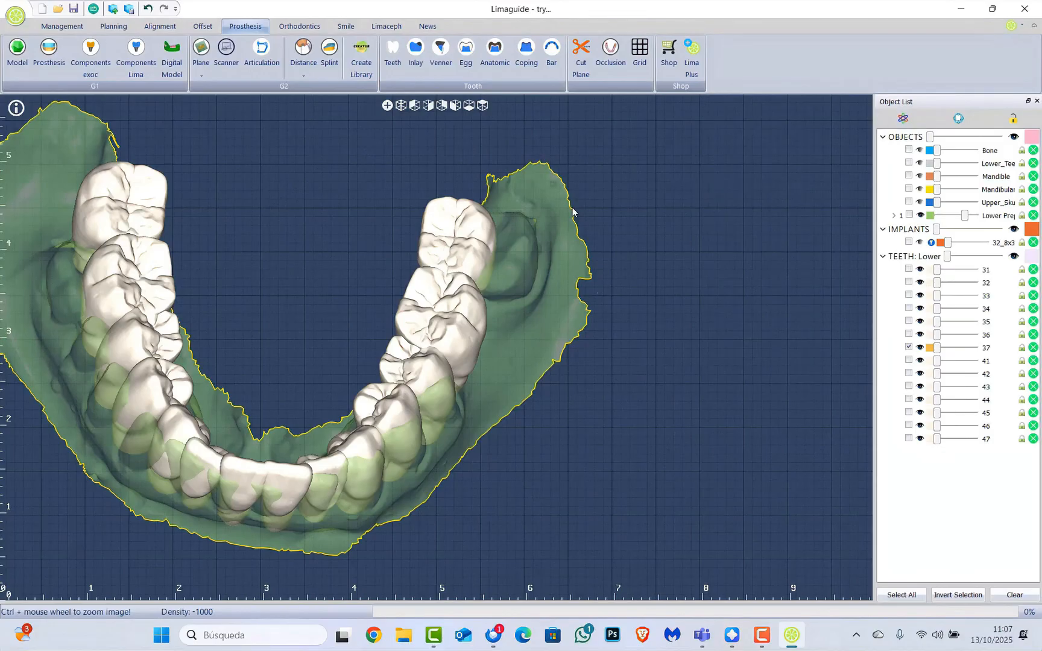
scroll(406, 227, down, 5)
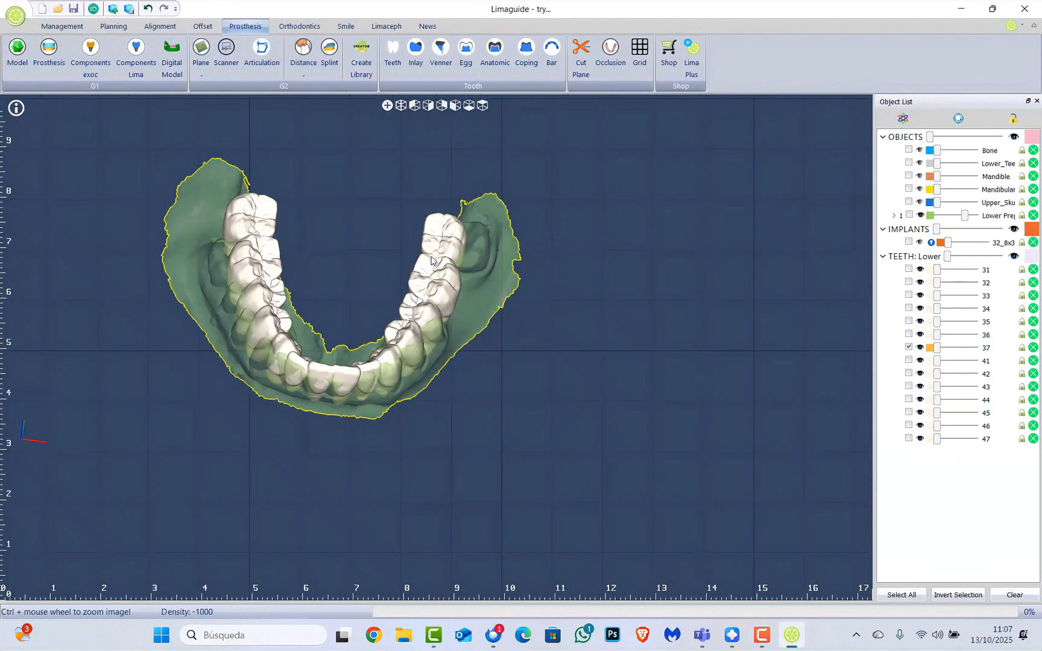
middle_drag(405, 224, 395, 180)
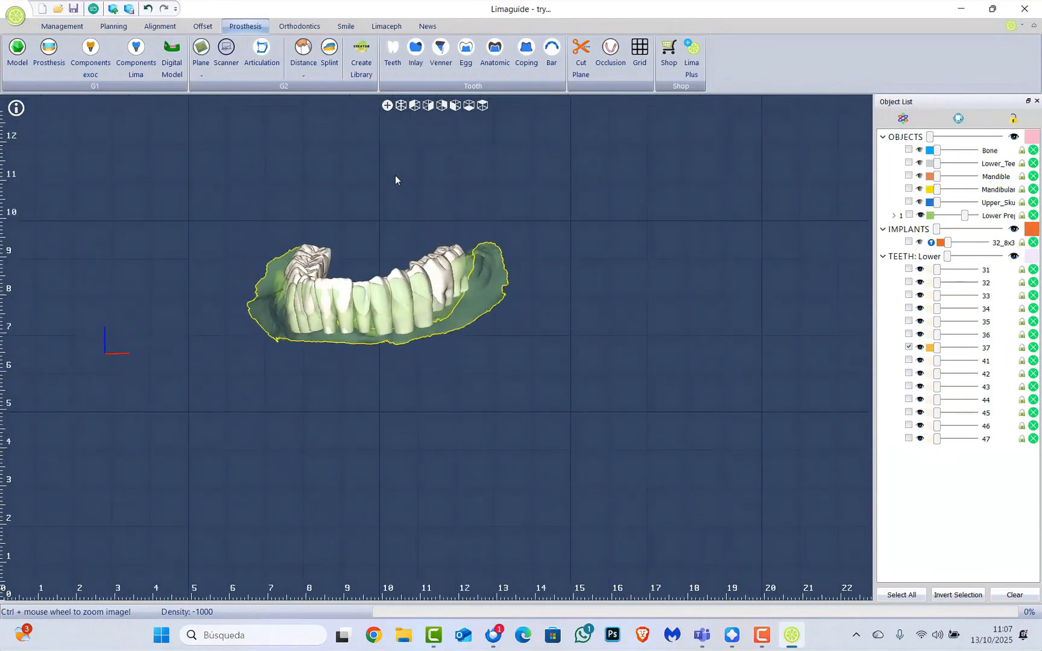